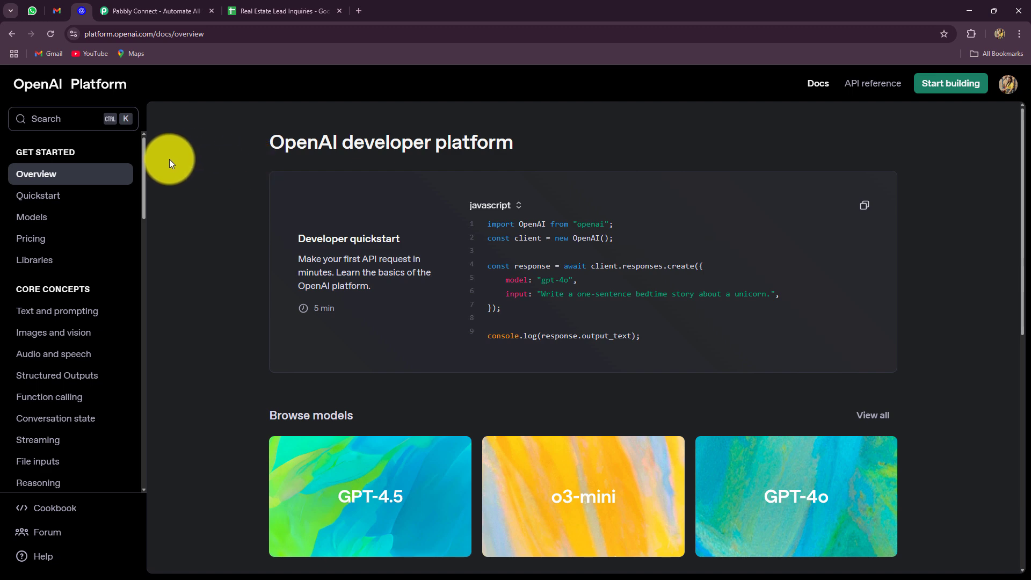
Review the Gmail inbox, Real Estate Lead Inquiries sheet and OpenAI docs, then go to Pabbly Connect
{"action": "left_click", "coordinate": [72, 24]}
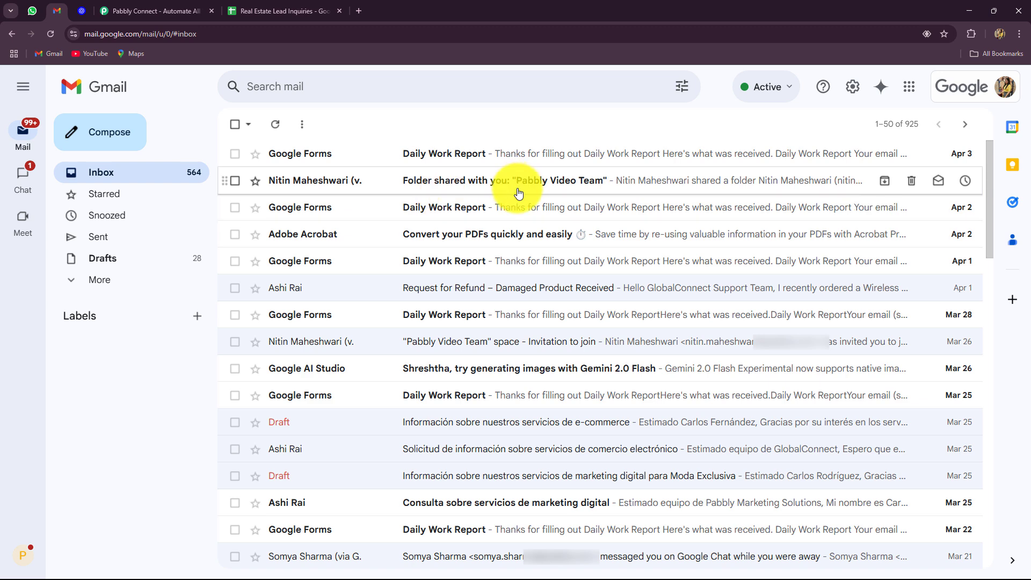
{"action": "left_click", "coordinate": [259, 12]}
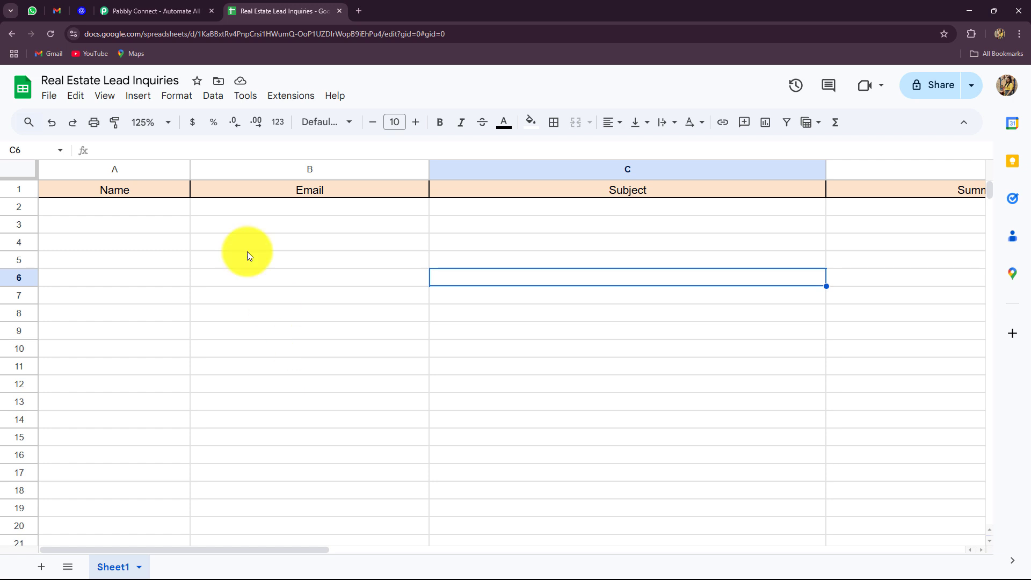
{"action": "left_click", "coordinate": [85, 7]}
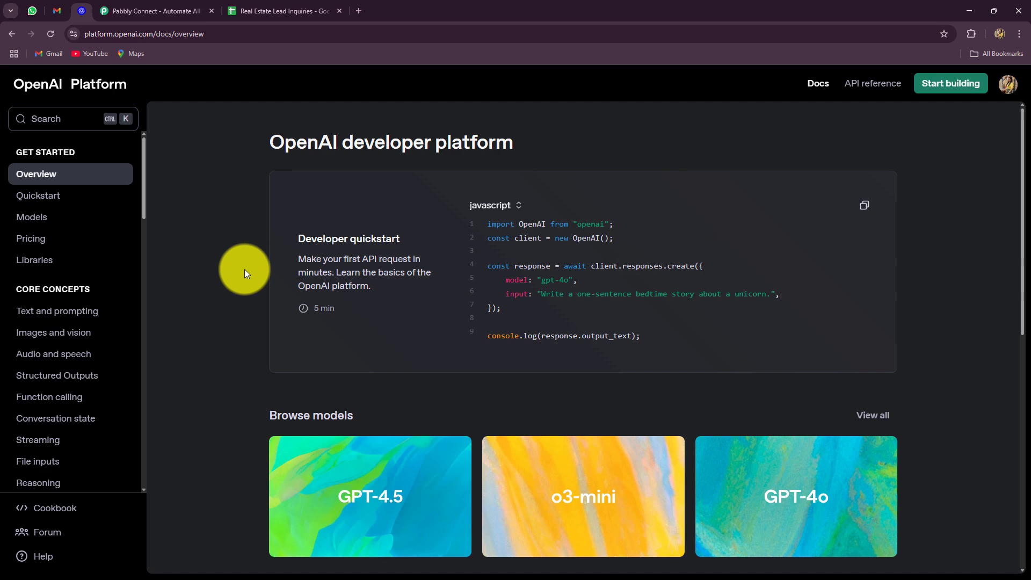
{"action": "left_click", "coordinate": [267, 9]}
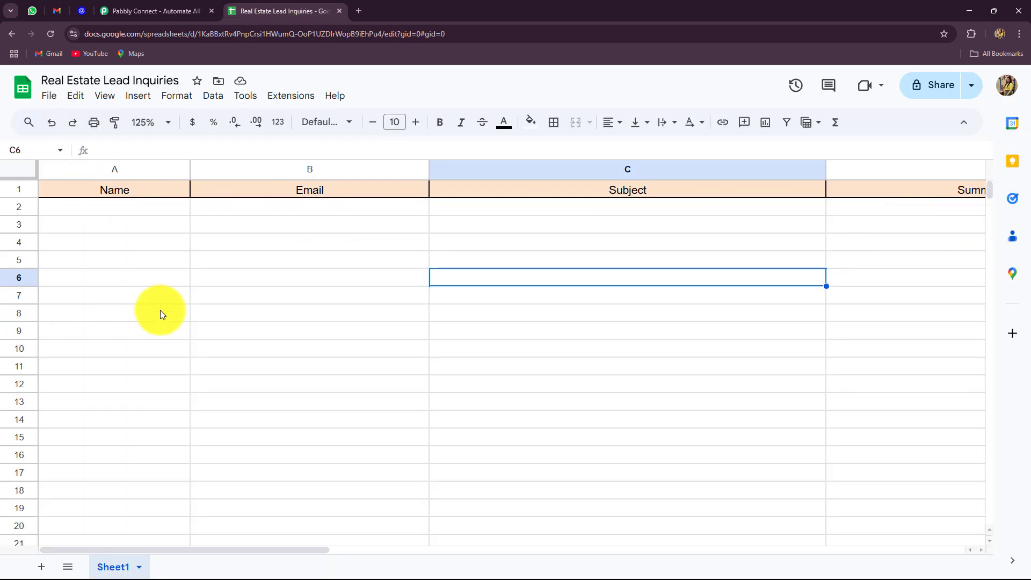
{"action": "left_click", "coordinate": [56, 10]}
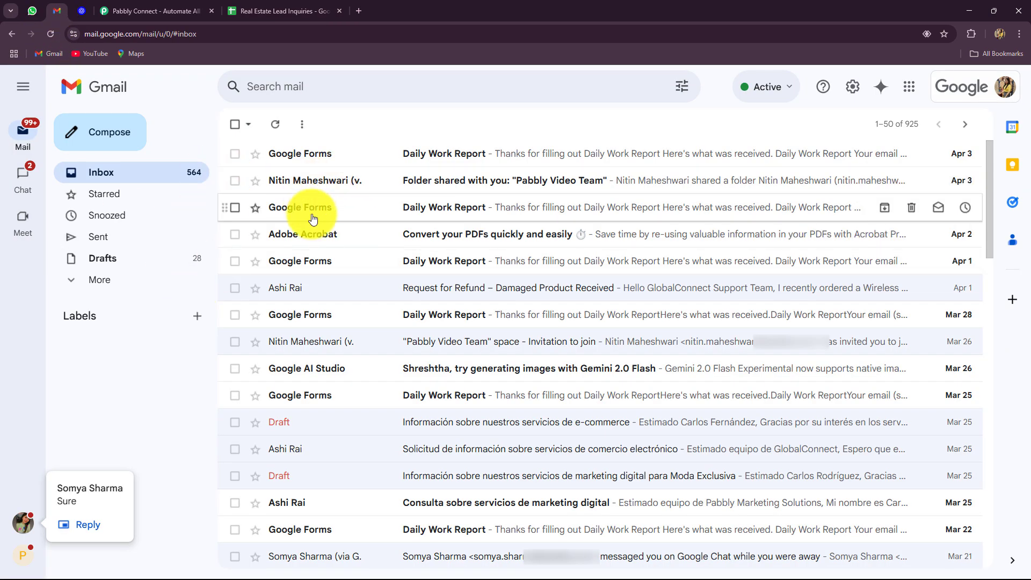
{"action": "left_click", "coordinate": [82, 11]}
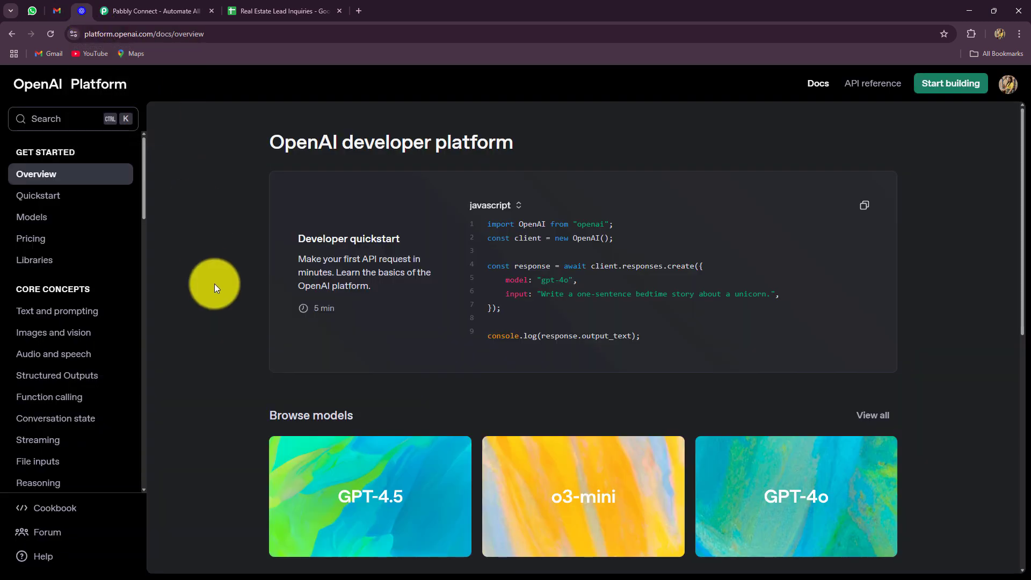
{"action": "left_click", "coordinate": [247, 9]}
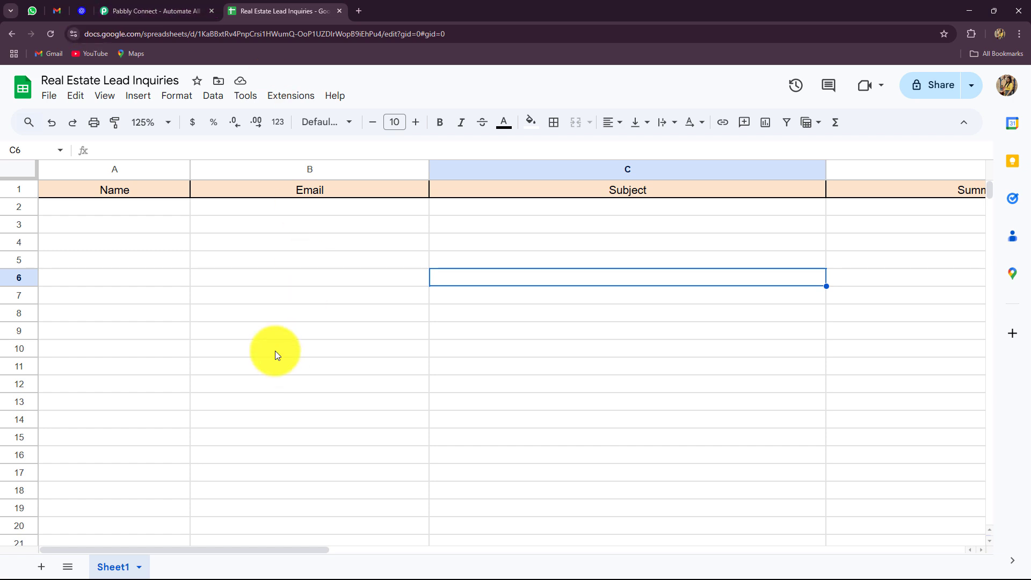
{"action": "left_click", "coordinate": [138, 10]}
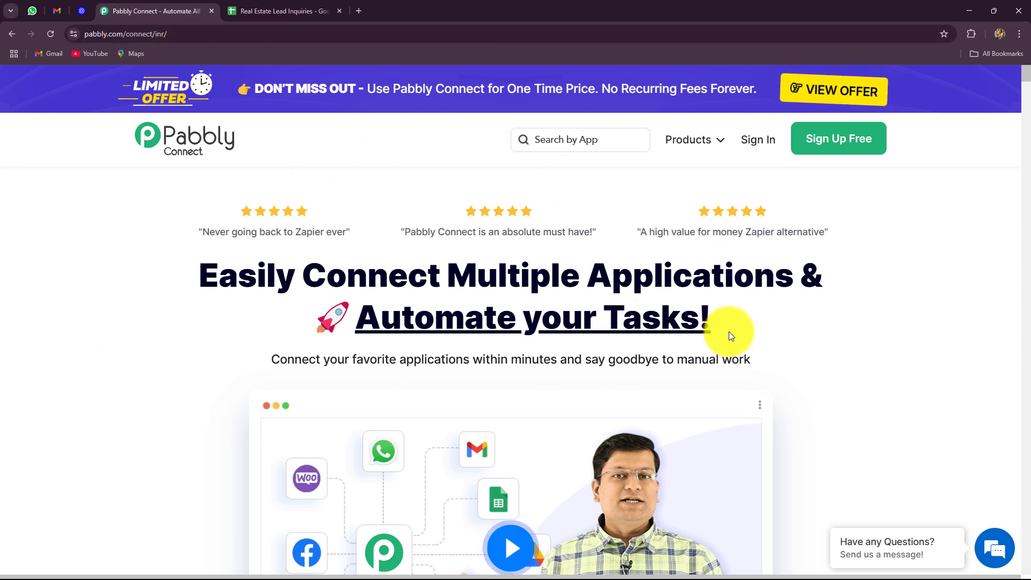
{"action": "left_click_drag", "start_coordinate": [211, 275], "coordinate": [702, 345]}
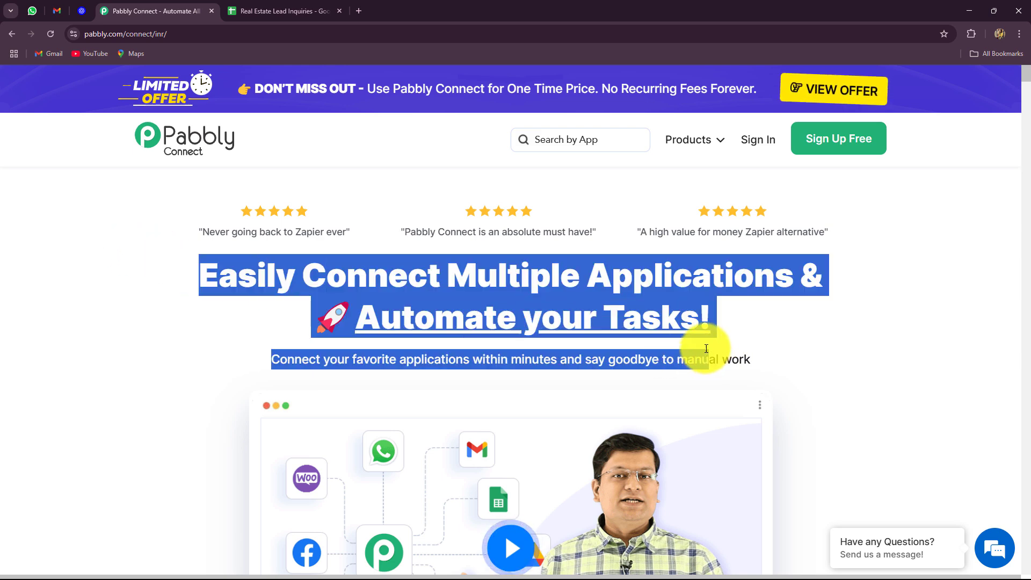
{"action": "left_click", "coordinate": [91, 282]}
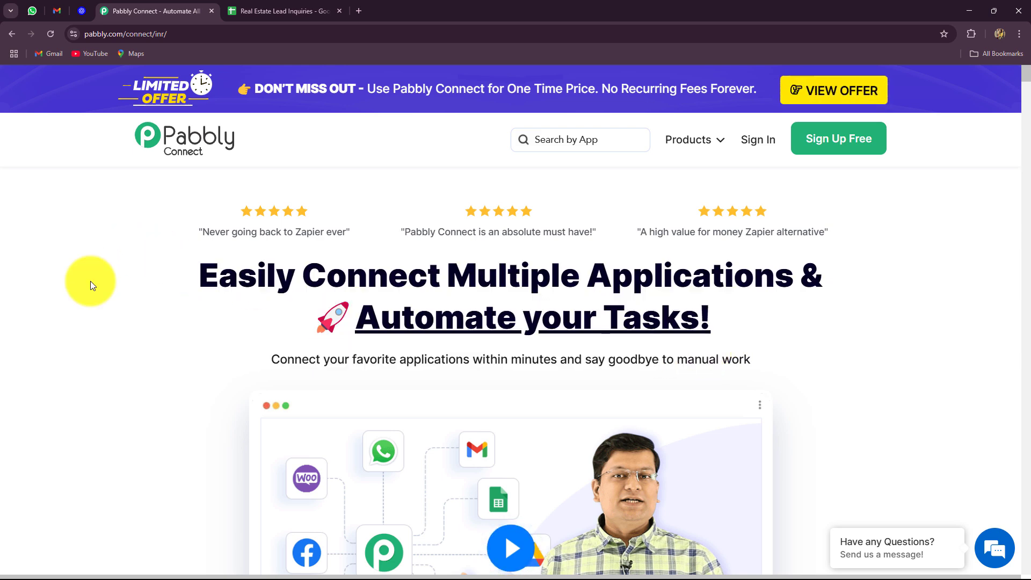
{"action": "left_click", "coordinate": [172, 37]}
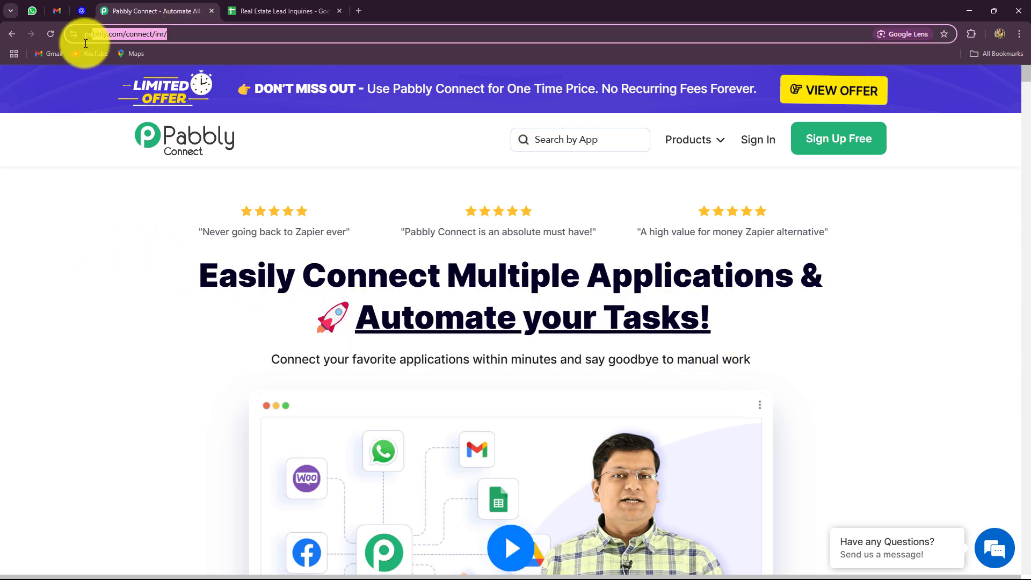
{"action": "left_click", "coordinate": [69, 180]}
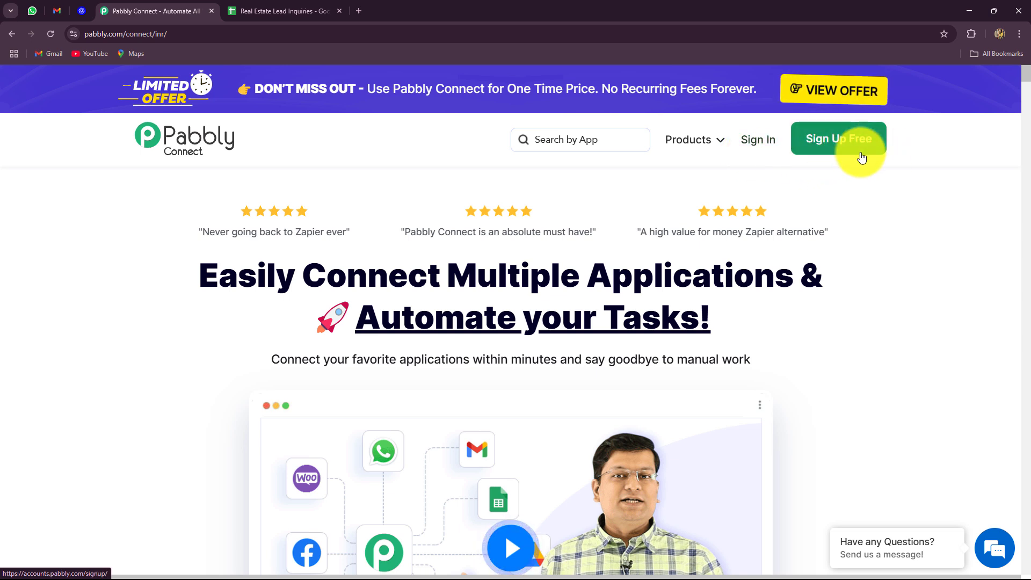
{"action": "left_click_drag", "start_coordinate": [203, 263], "coordinate": [899, 338]}
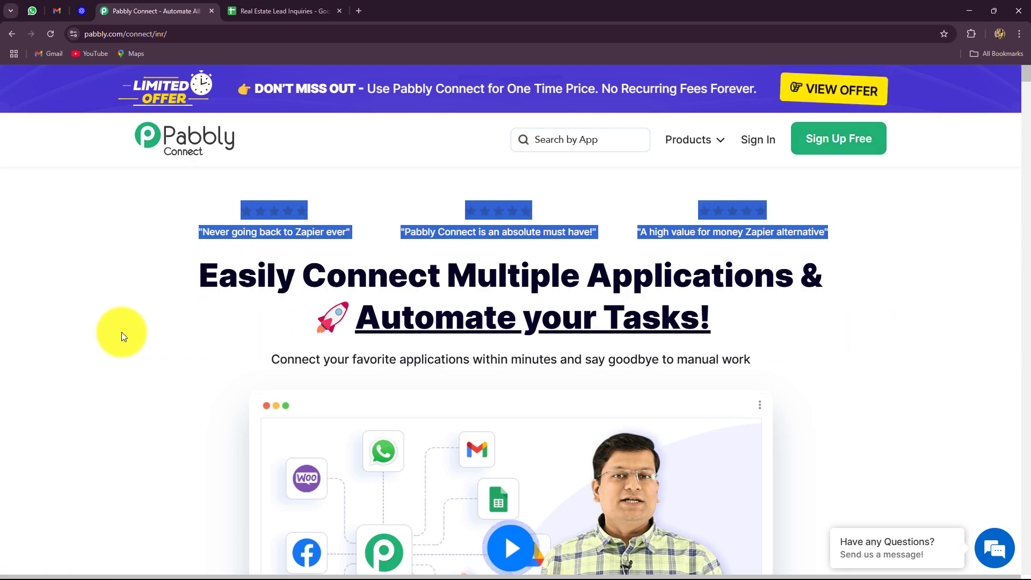
{"action": "left_click", "coordinate": [121, 332]}
{"action": "scroll", "coordinate": [172, 304], "scroll_direction": "down", "scroll_amount": 10}
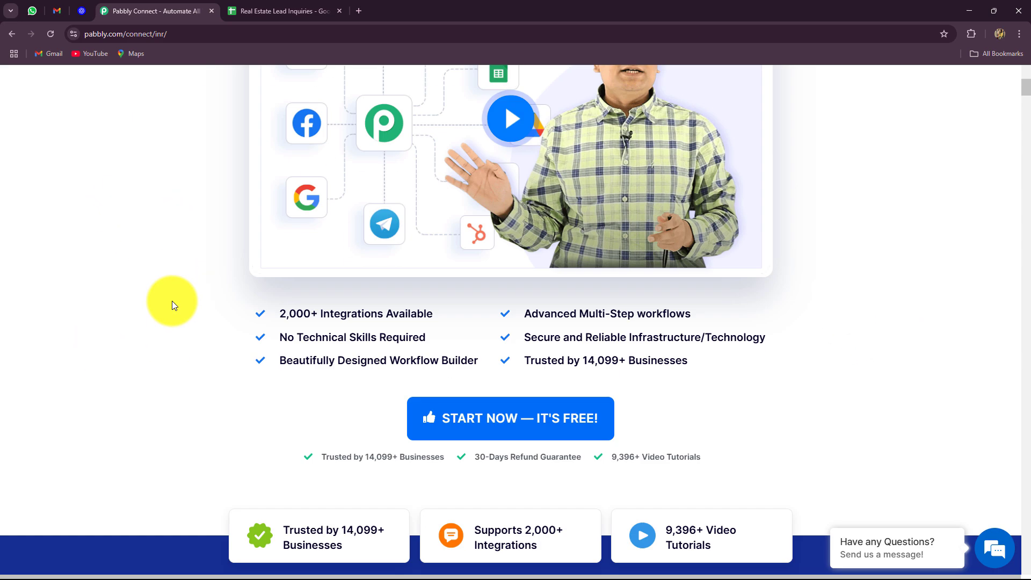
{"action": "scroll", "coordinate": [172, 304], "scroll_direction": "up", "scroll_amount": 10}
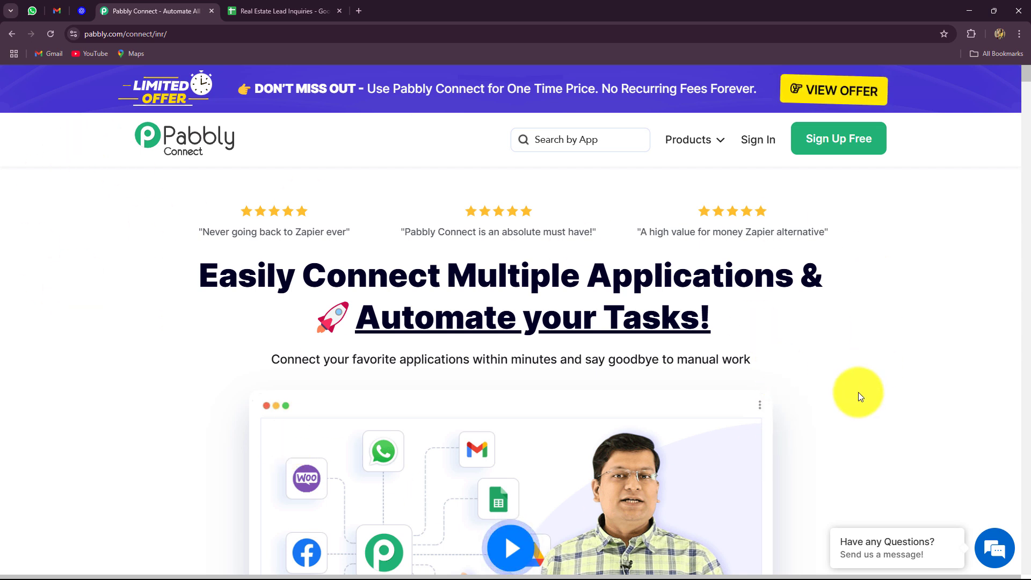
Sign in, launch Pabbly Connect from All Pabbly Apps, and look over the dashboard
{"action": "left_click", "coordinate": [758, 141]}
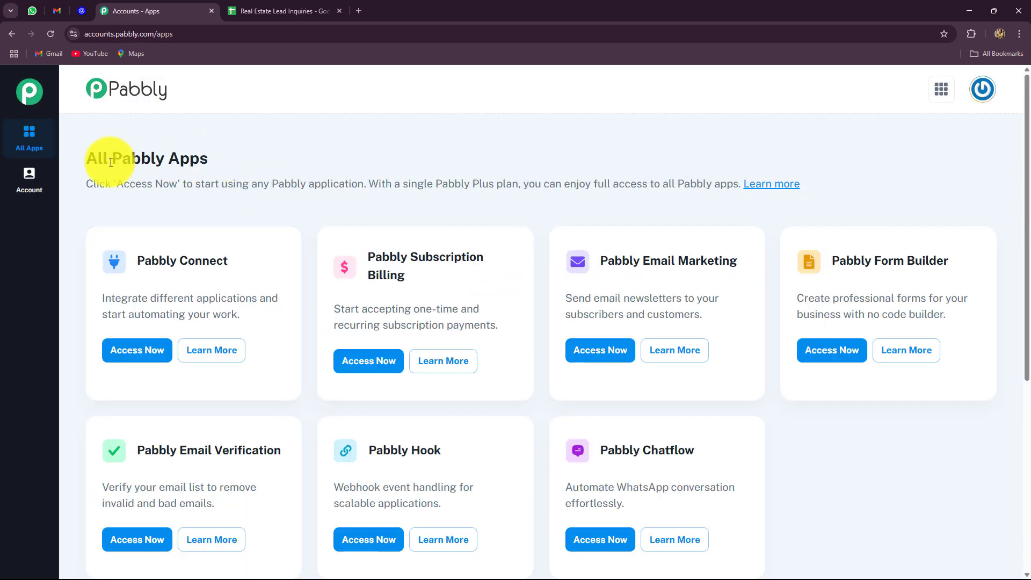
{"action": "left_click_drag", "start_coordinate": [86, 159], "coordinate": [213, 160]}
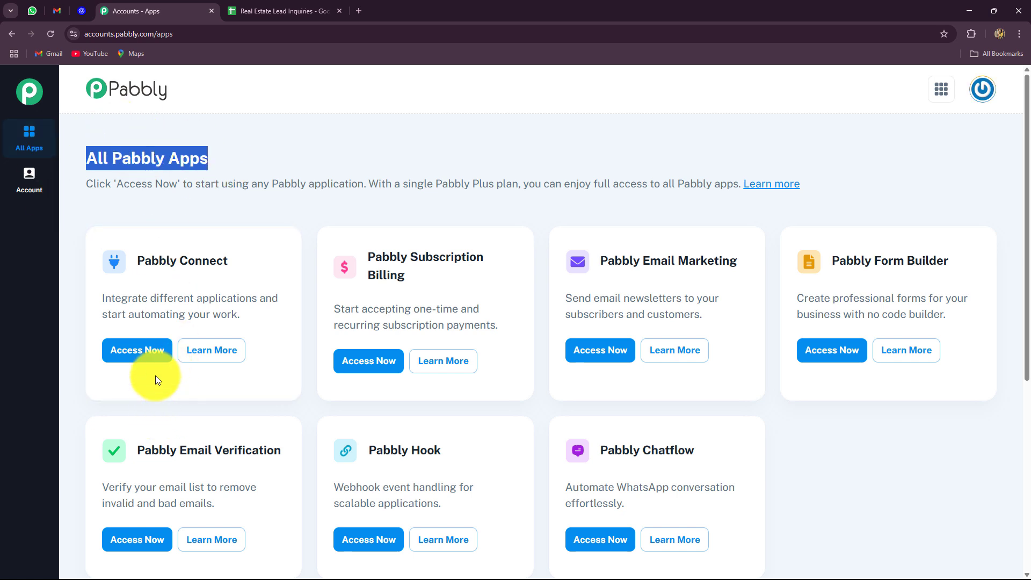
{"action": "left_click_drag", "start_coordinate": [136, 261], "coordinate": [228, 261]}
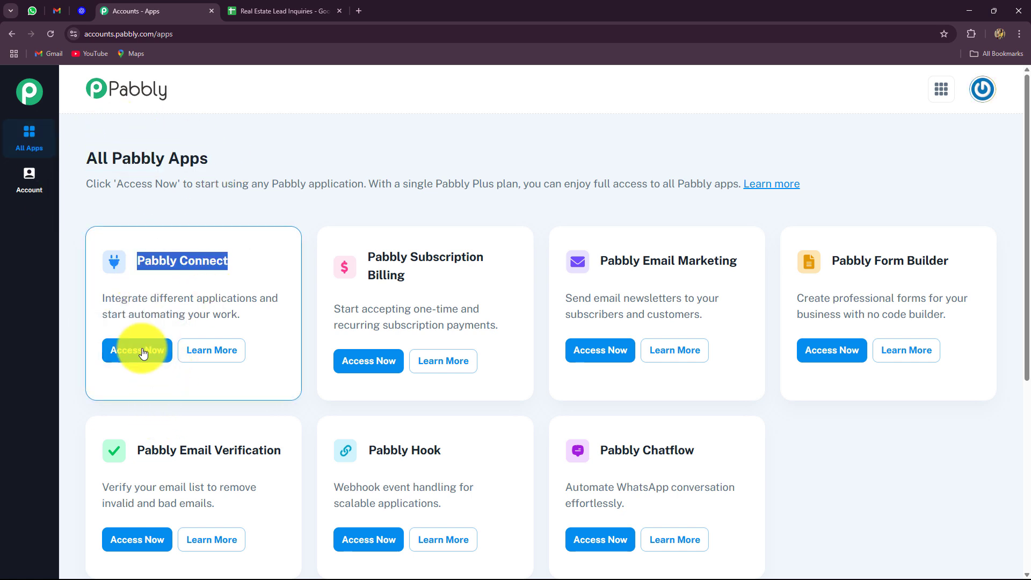
{"action": "left_click", "coordinate": [138, 352]}
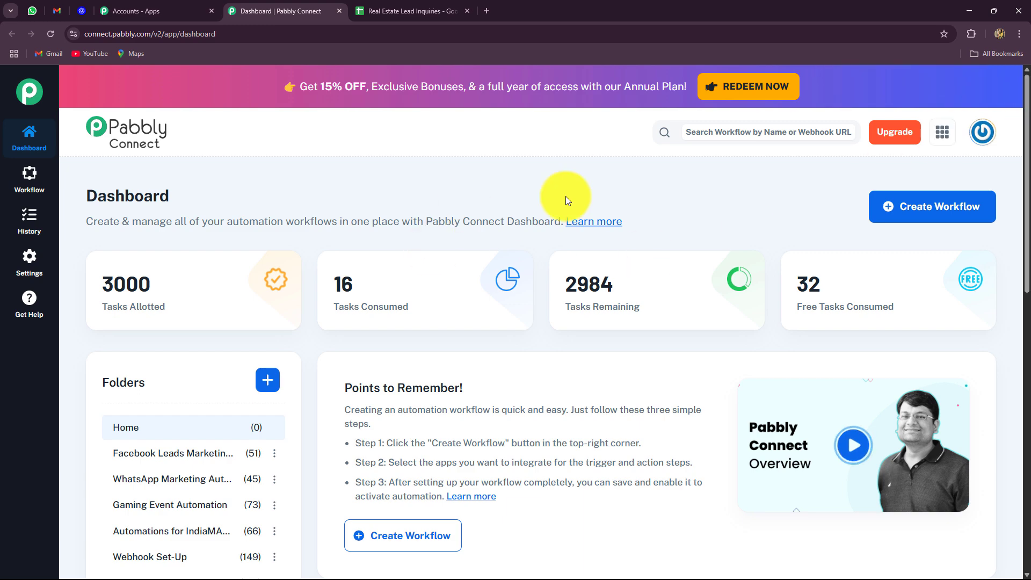
{"action": "scroll", "coordinate": [572, 293], "scroll_direction": "down", "scroll_amount": 6}
{"action": "scroll", "coordinate": [571, 292], "scroll_direction": "up", "scroll_amount": 6}
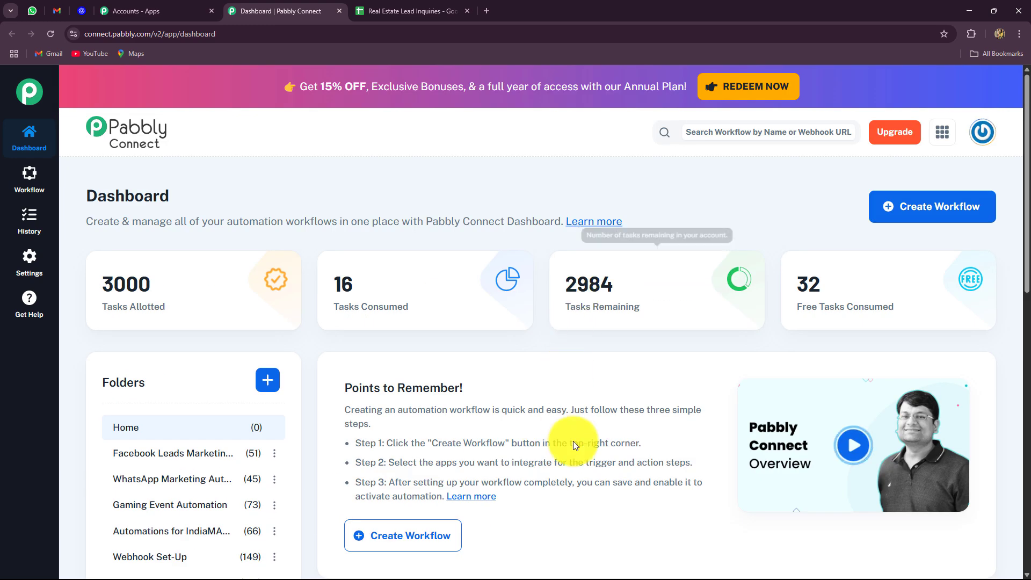
{"action": "scroll", "coordinate": [573, 440], "scroll_direction": "down", "scroll_amount": 8}
{"action": "scroll", "coordinate": [571, 436], "scroll_direction": "up", "scroll_amount": 6}
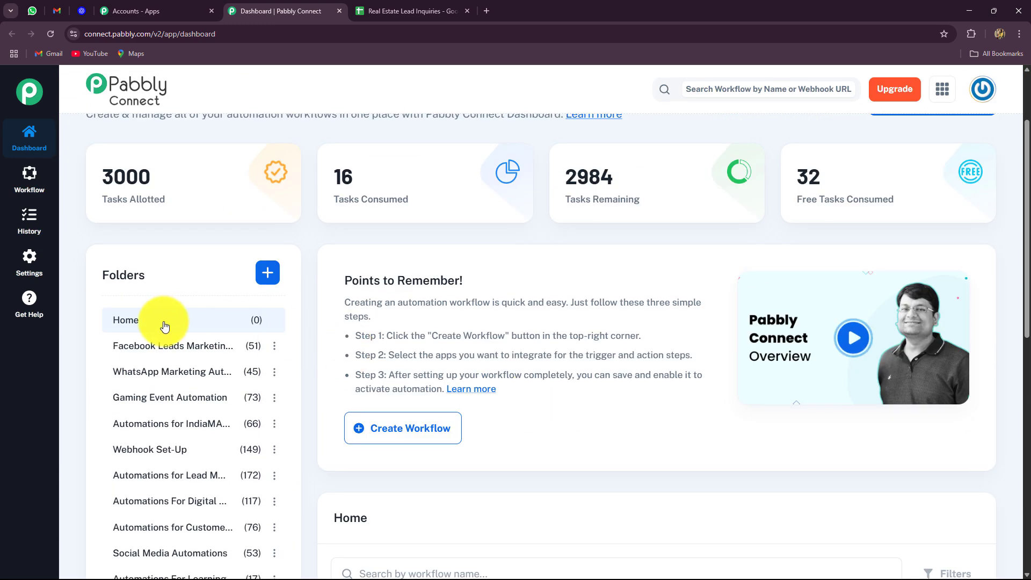
{"action": "scroll", "coordinate": [164, 328], "scroll_direction": "down", "scroll_amount": 2}
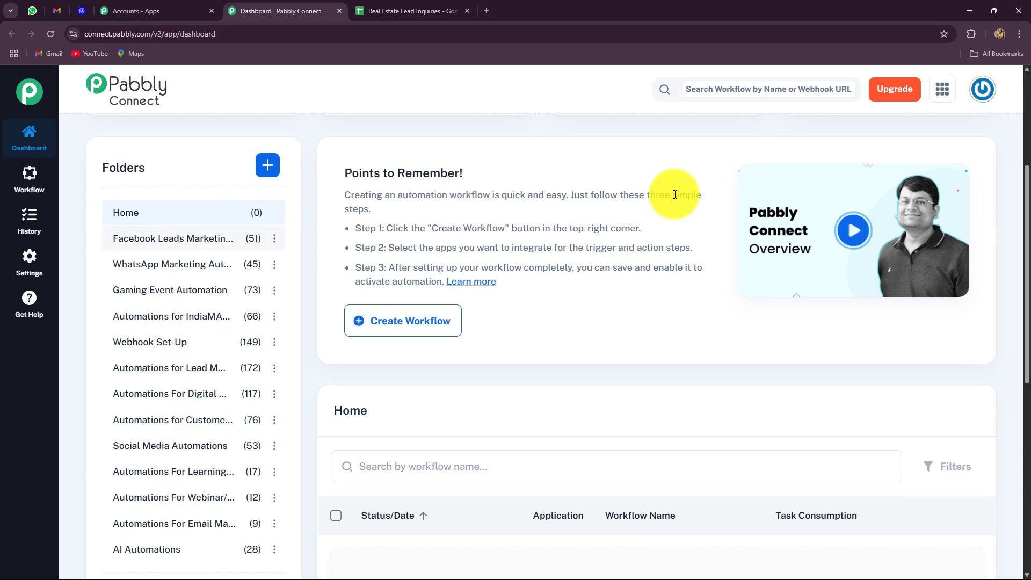
{"action": "scroll", "coordinate": [868, 253], "scroll_direction": "up", "scroll_amount": 4}
Start a new workflow named 'Use an AI Agent for Automated Email Summarization with Pabbly'
{"action": "left_click", "coordinate": [916, 207]}
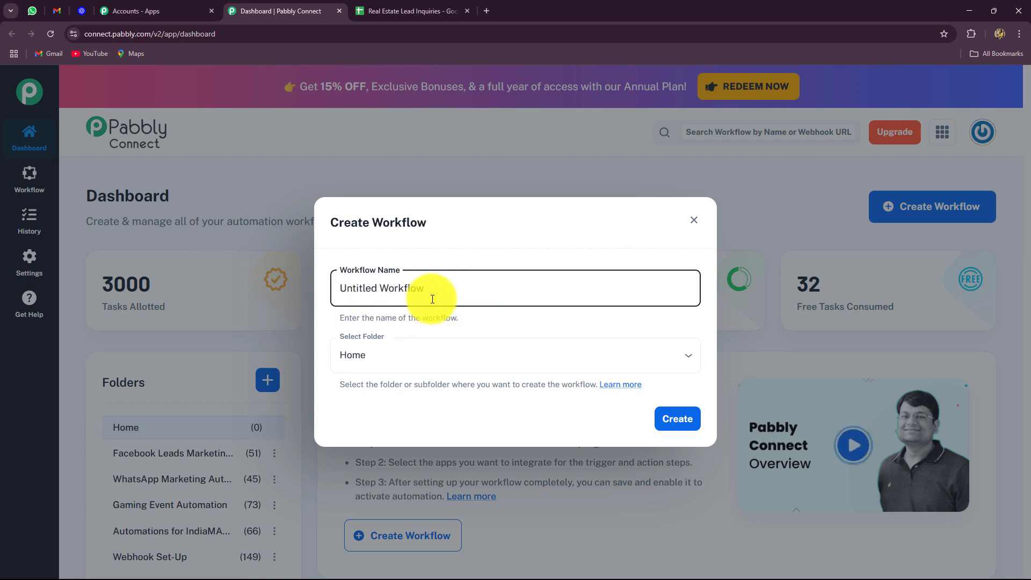
{"action": "left_click_drag", "start_coordinate": [433, 299], "coordinate": [302, 290]}
{"action": "key", "text": "BackSpace"}
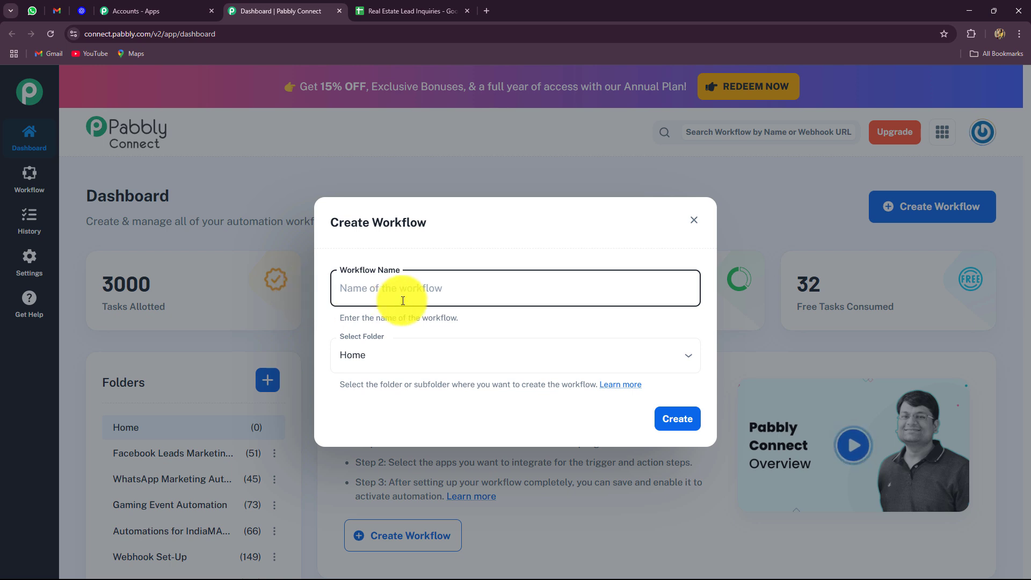
{"action": "type", "text": "Use an AI Agent for Automated Email Summarization with Pabbly"}
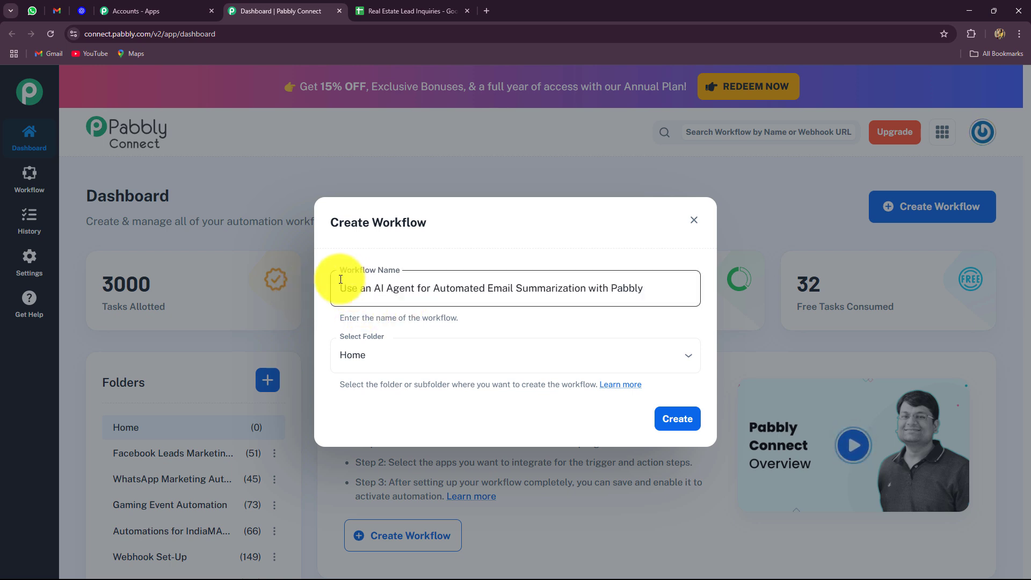
{"action": "left_click_drag", "start_coordinate": [335, 288], "coordinate": [563, 352]}
Put the workflow in the AI Automations folder and create it
{"action": "left_click", "coordinate": [561, 359]}
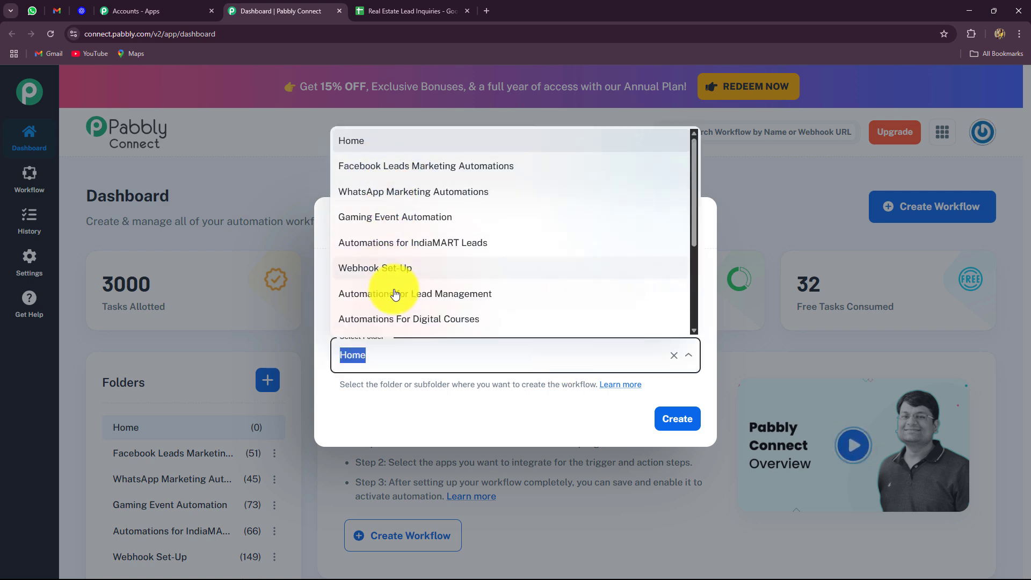
{"action": "scroll", "coordinate": [395, 296], "scroll_direction": "down", "scroll_amount": 3}
{"action": "scroll", "coordinate": [394, 295], "scroll_direction": "up", "scroll_amount": 3}
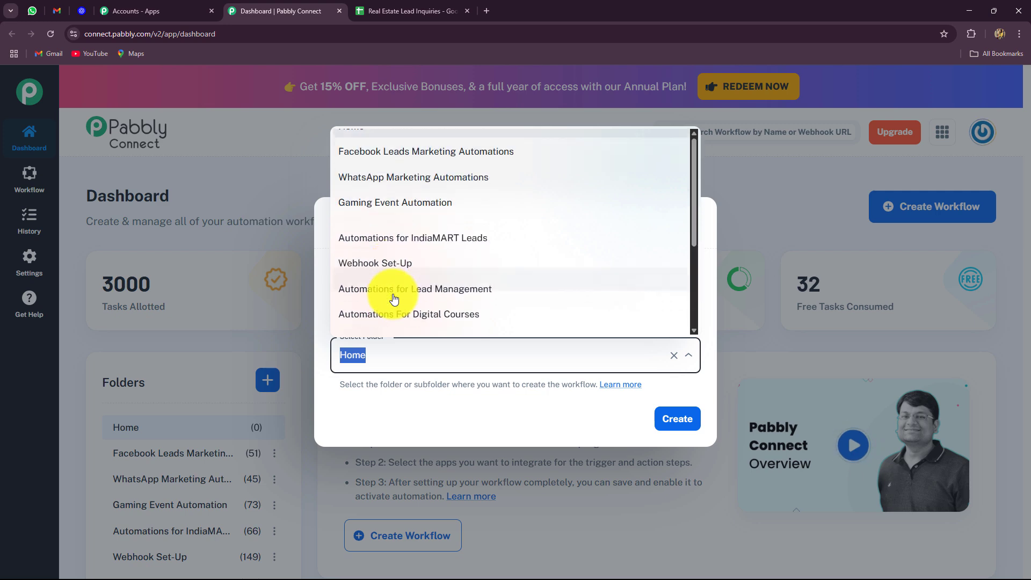
{"action": "scroll", "coordinate": [400, 279], "scroll_direction": "down", "scroll_amount": 3}
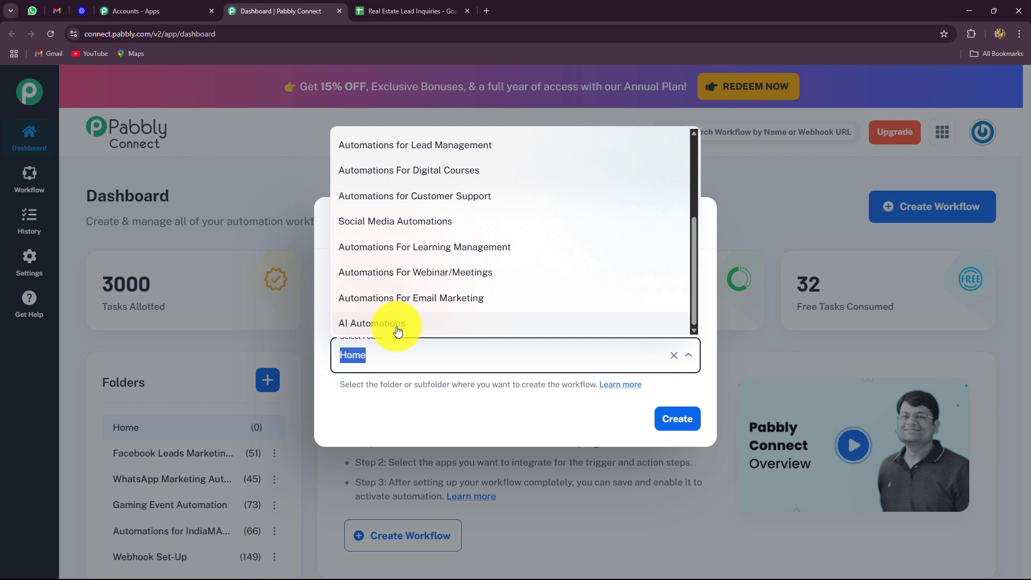
{"action": "left_click", "coordinate": [398, 325]}
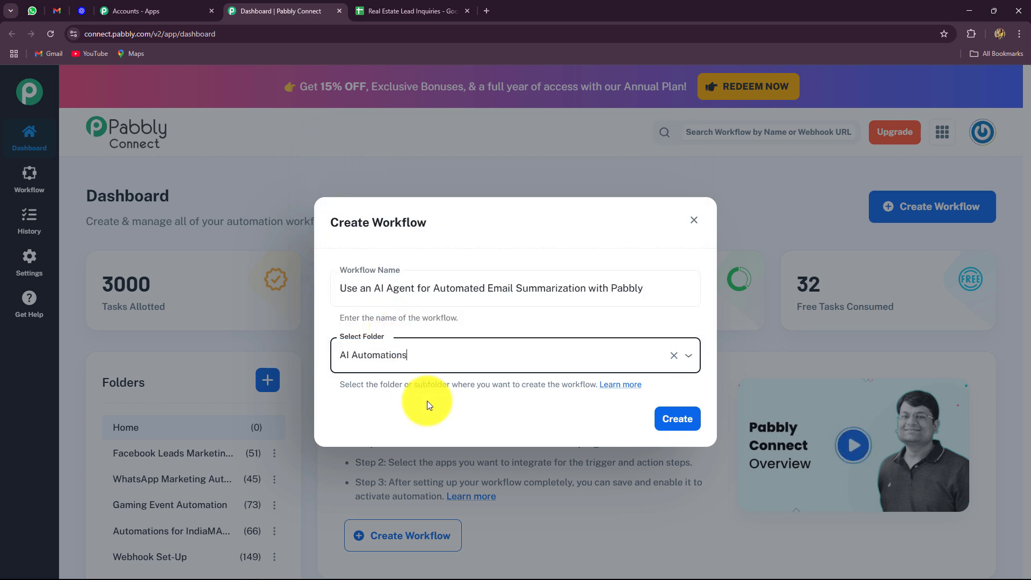
{"action": "left_click", "coordinate": [681, 419]}
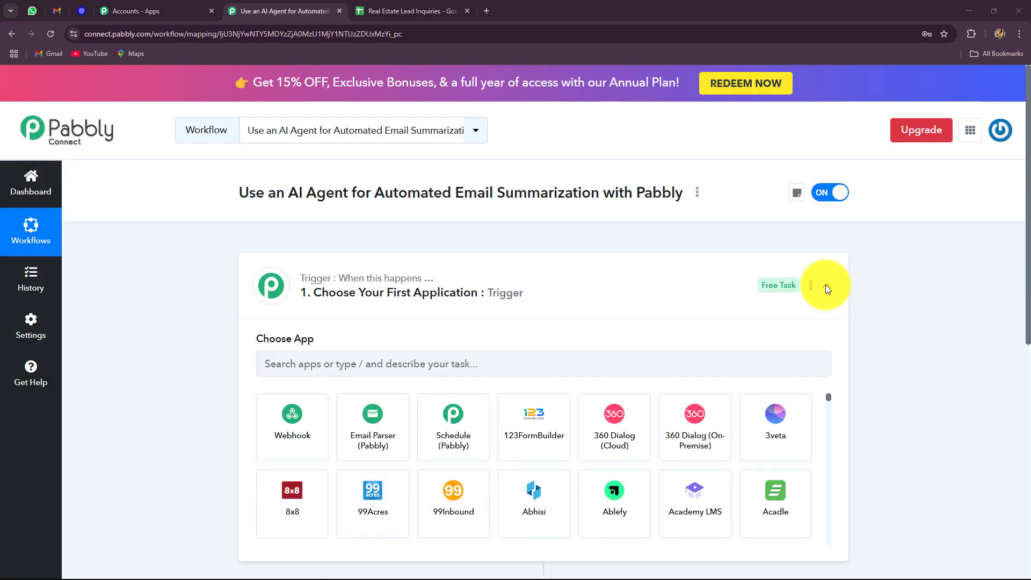
Collapse and re-expand the trigger step to show its Choose App list
{"action": "left_click", "coordinate": [826, 288]}
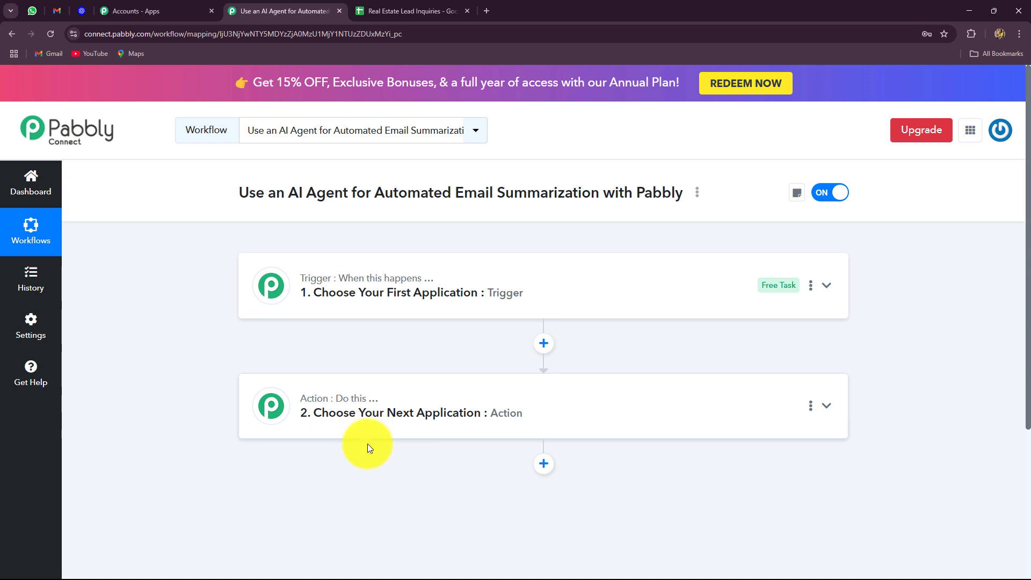
{"action": "left_click", "coordinate": [277, 289]}
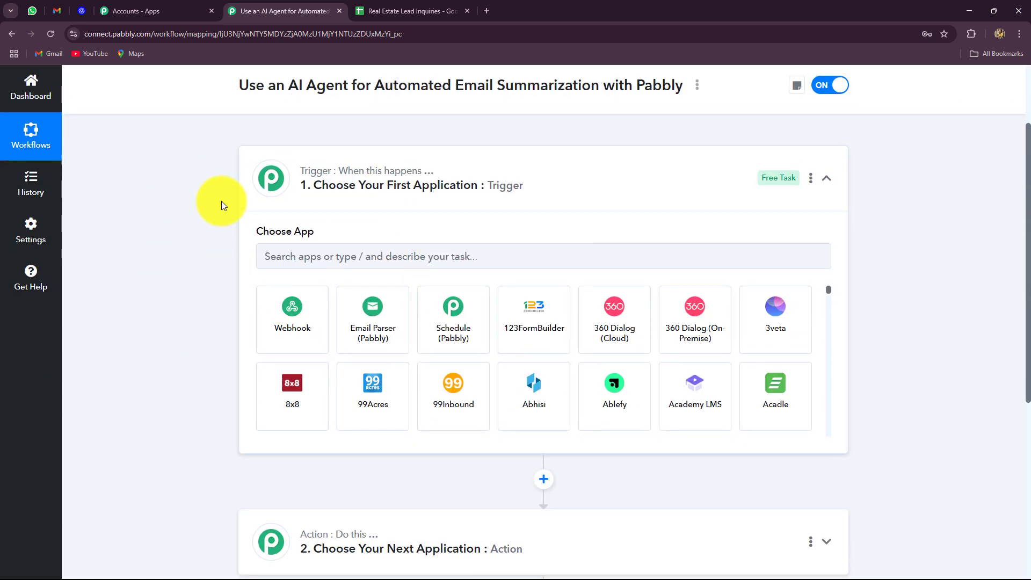
Pick Email Parser (Pabbly) as the trigger app after a quick look at Gmail
{"action": "left_click", "coordinate": [308, 259]}
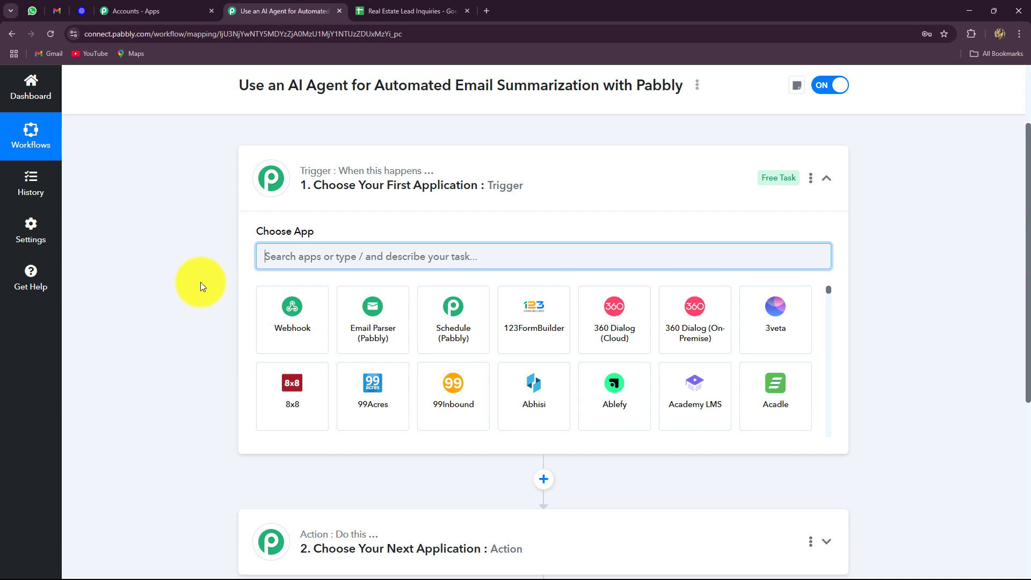
{"action": "left_click", "coordinate": [62, 9]}
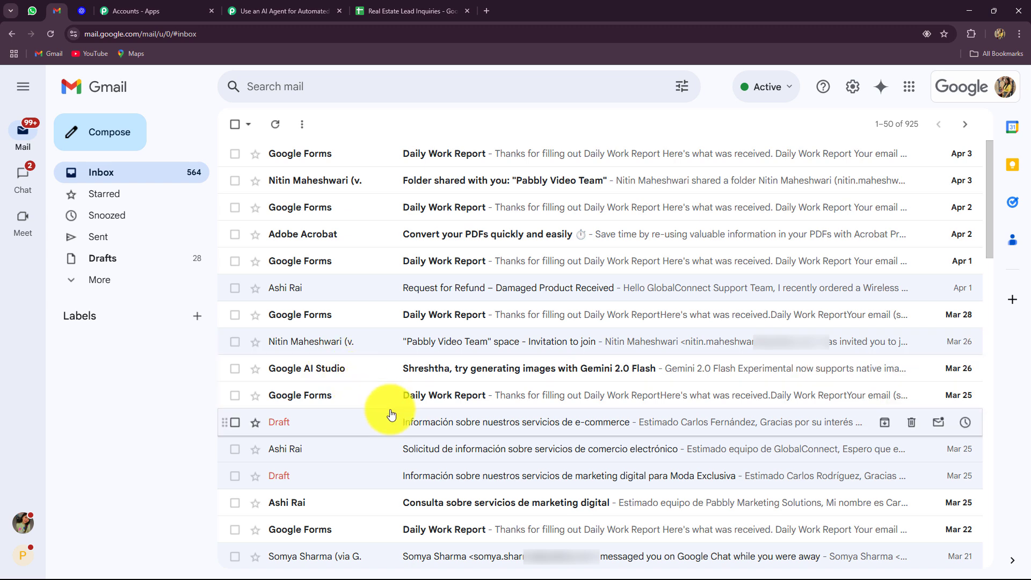
{"action": "left_click", "coordinate": [250, 9]}
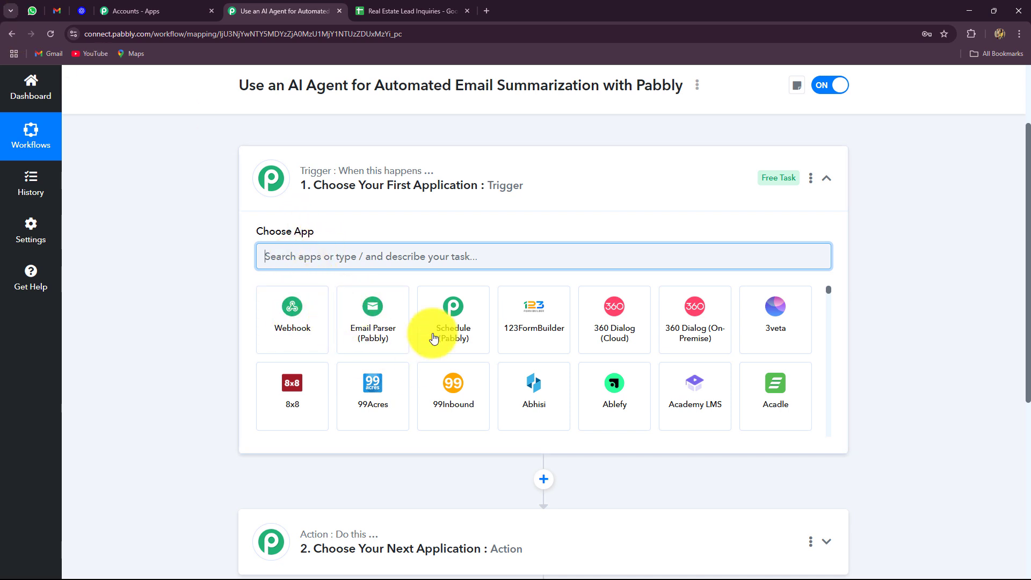
{"action": "left_click", "coordinate": [385, 331]}
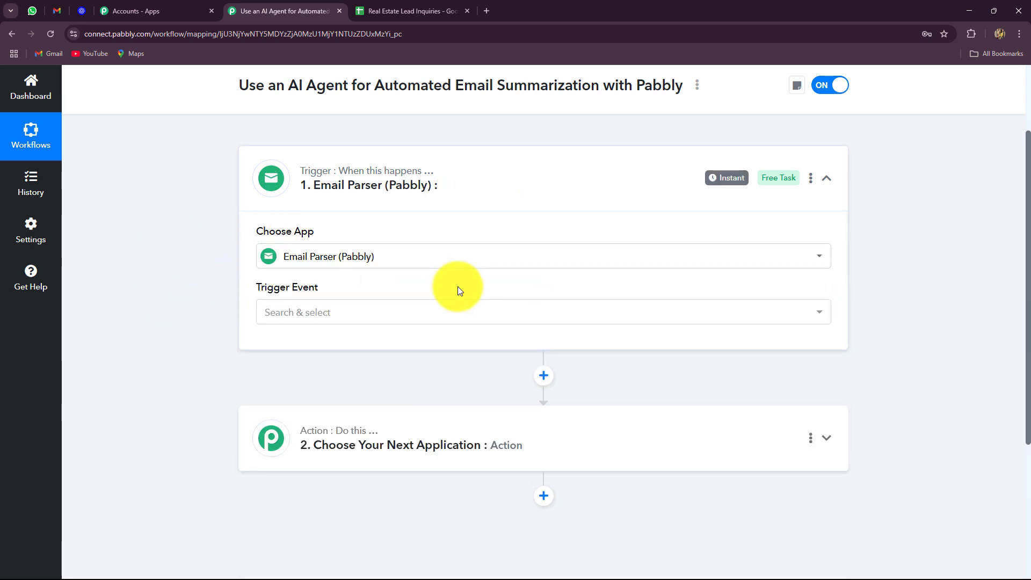
Set the trigger event to New Email Received and copy the parser email address
{"action": "left_click", "coordinate": [306, 315]}
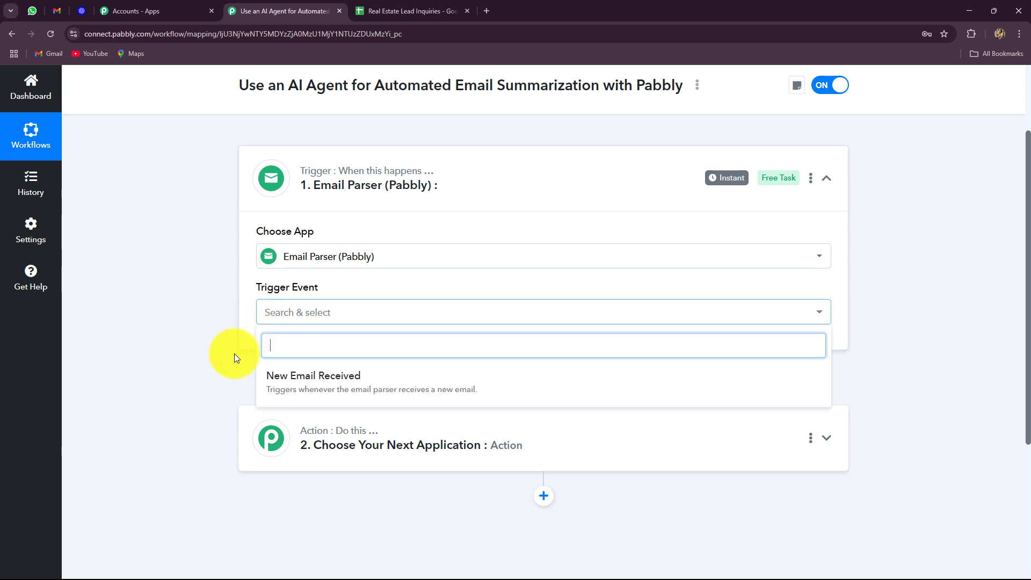
{"action": "left_click", "coordinate": [276, 388]}
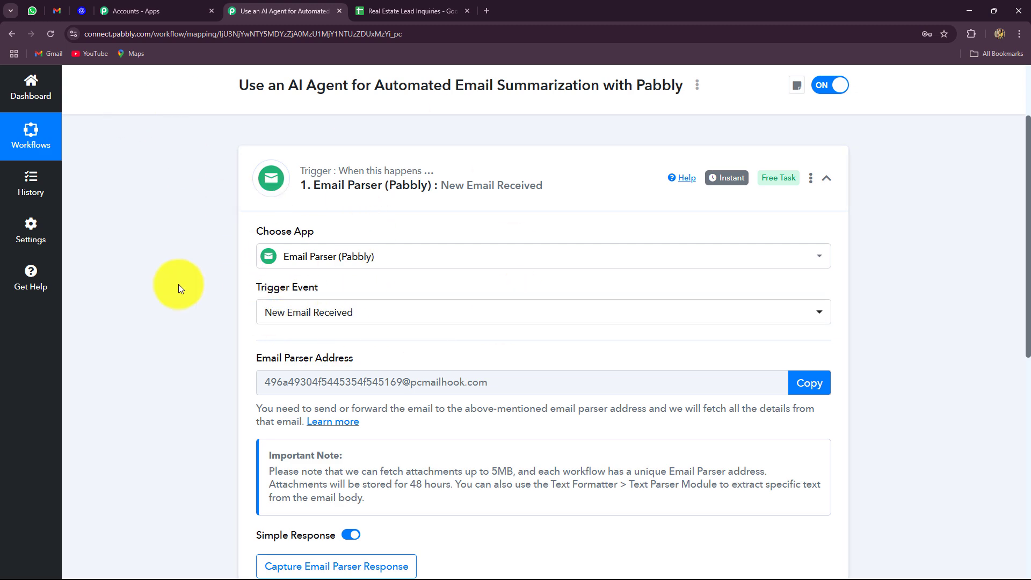
{"action": "scroll", "coordinate": [180, 288], "scroll_direction": "down", "scroll_amount": 2}
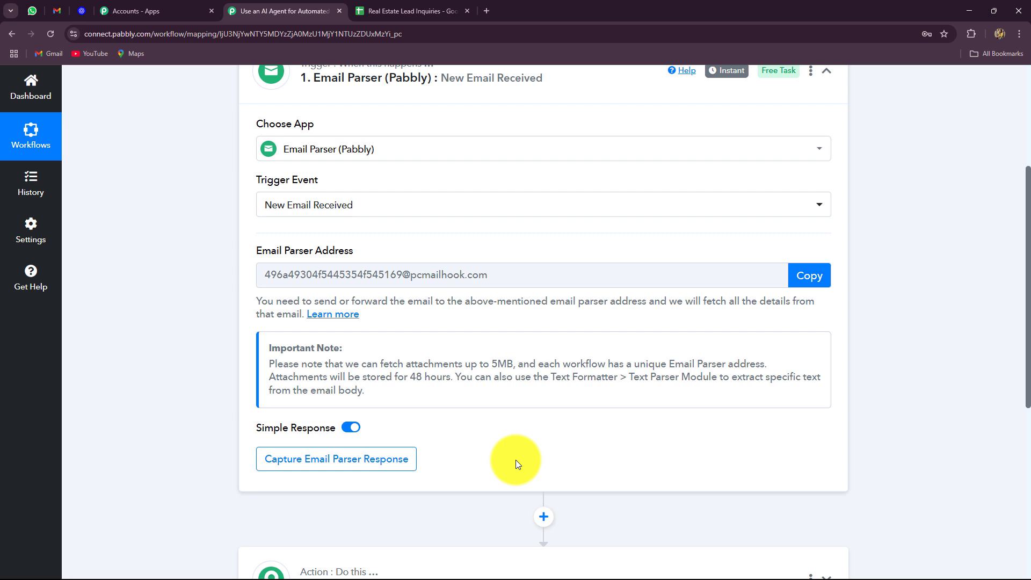
{"action": "left_click", "coordinate": [810, 275]}
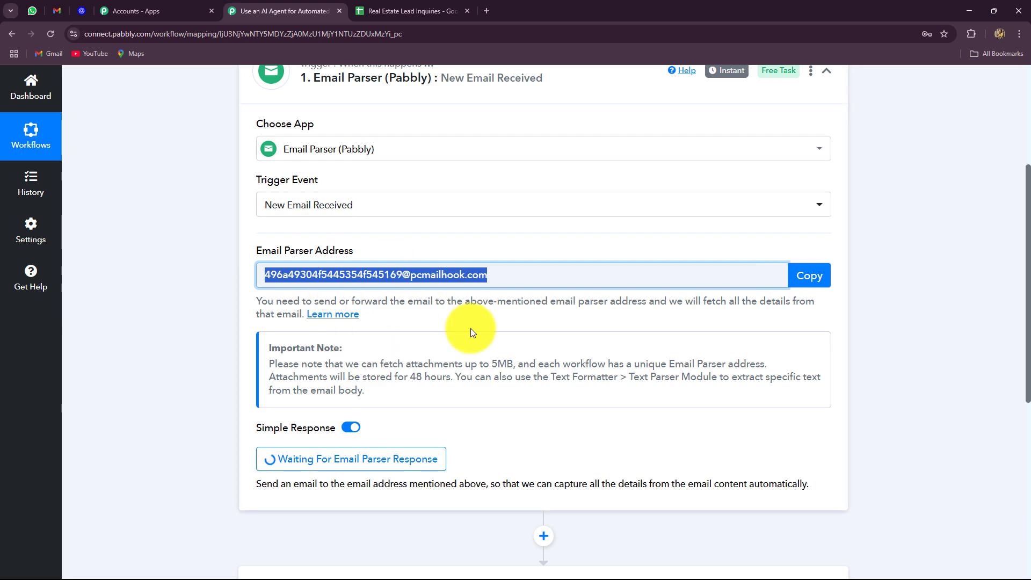
{"action": "left_click", "coordinate": [55, 13]}
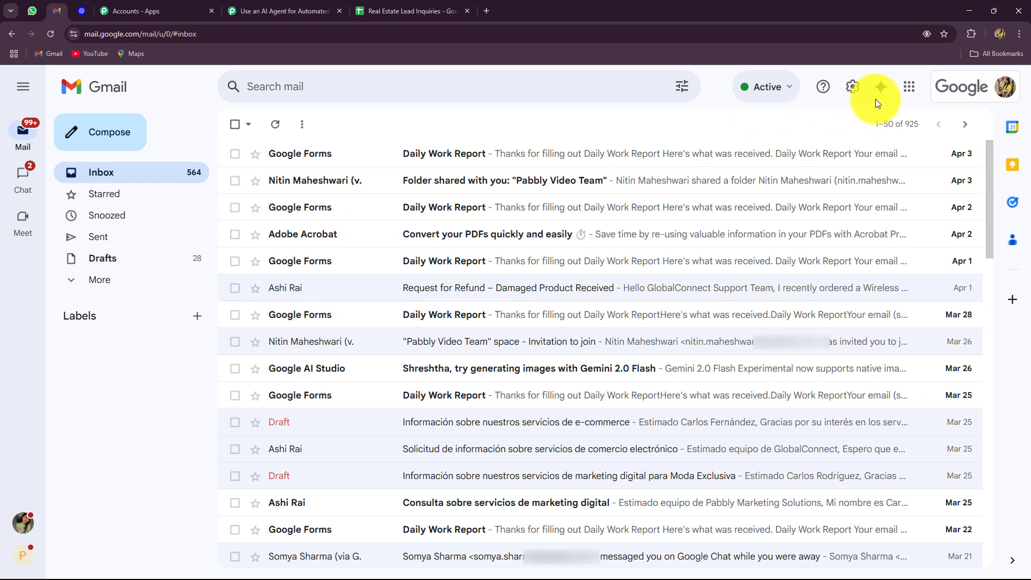
Add the copied parser address as a Gmail forwarding address and approve it
{"action": "left_click", "coordinate": [852, 87]}
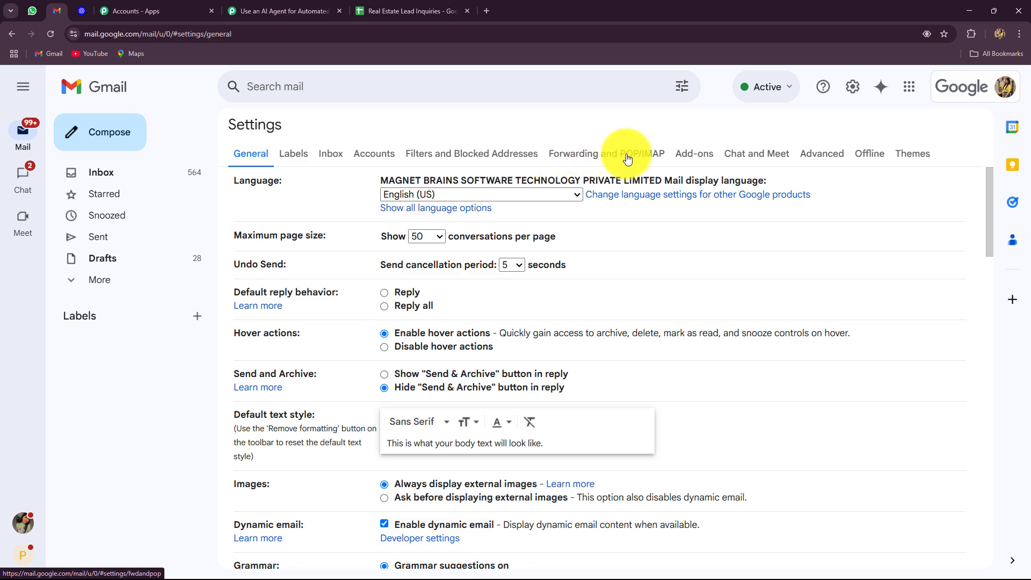
{"action": "left_click", "coordinate": [628, 158]}
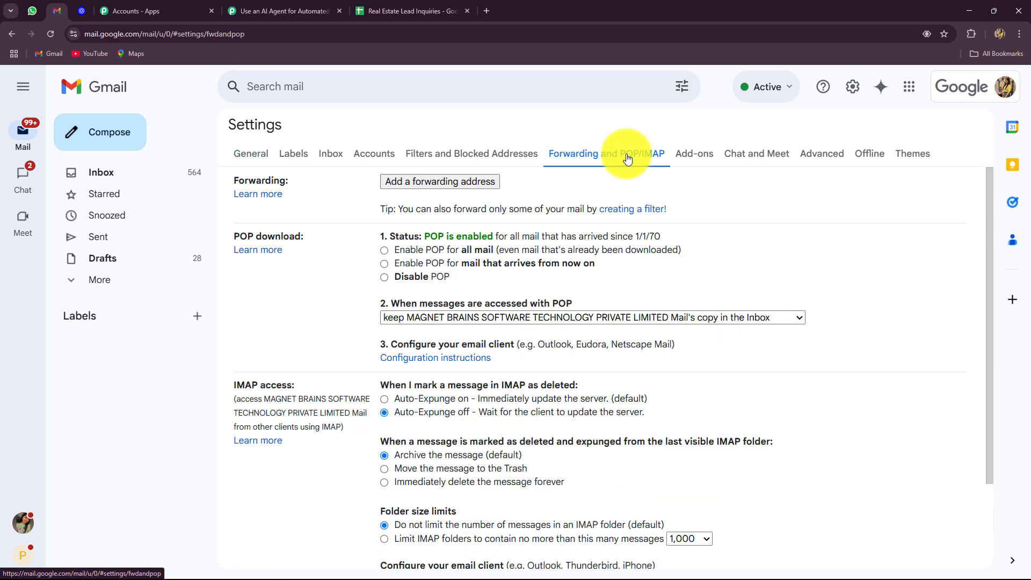
{"action": "left_click", "coordinate": [399, 184]}
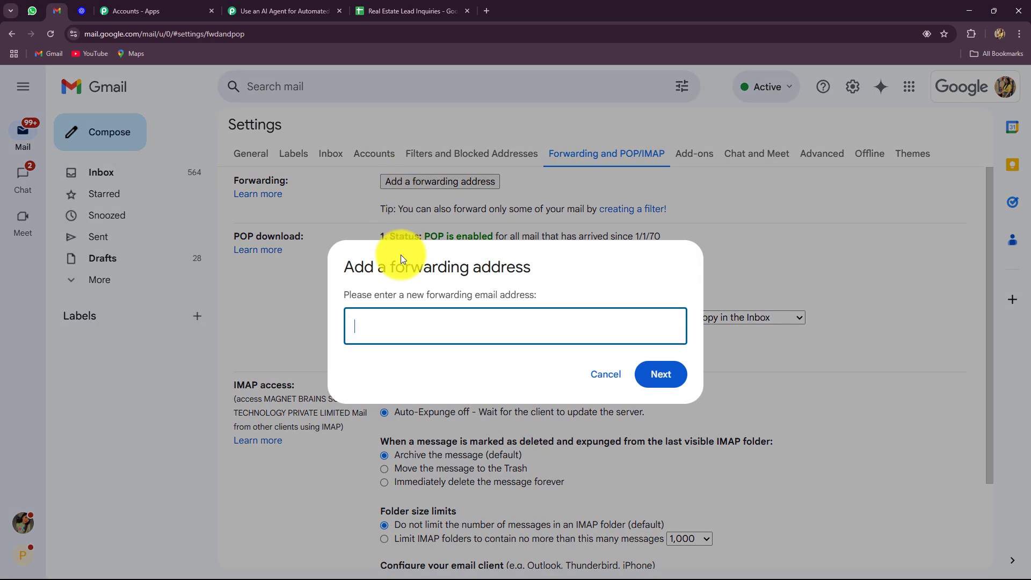
{"action": "key", "text": "ctrl+v"}
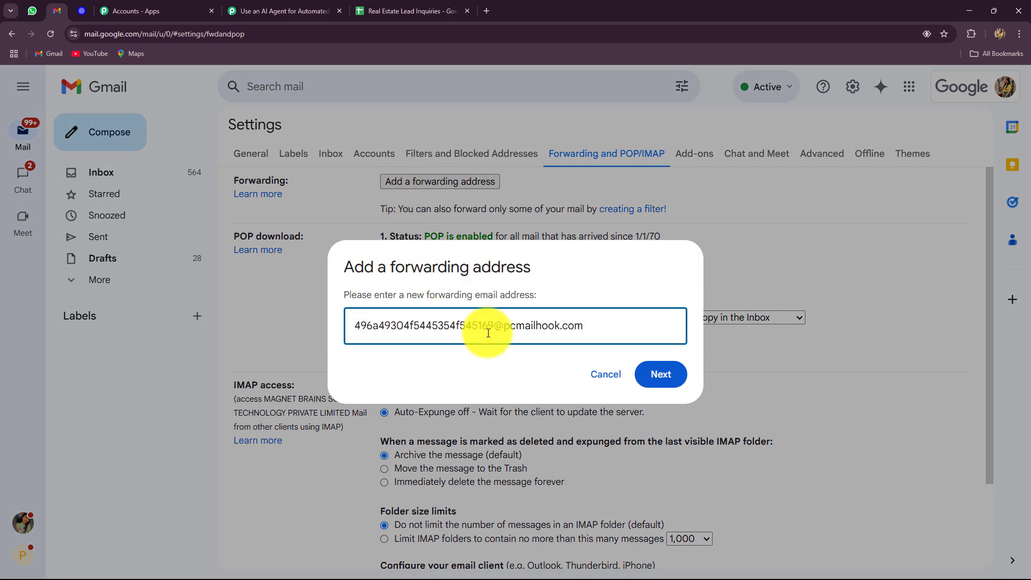
{"action": "left_click", "coordinate": [658, 375]}
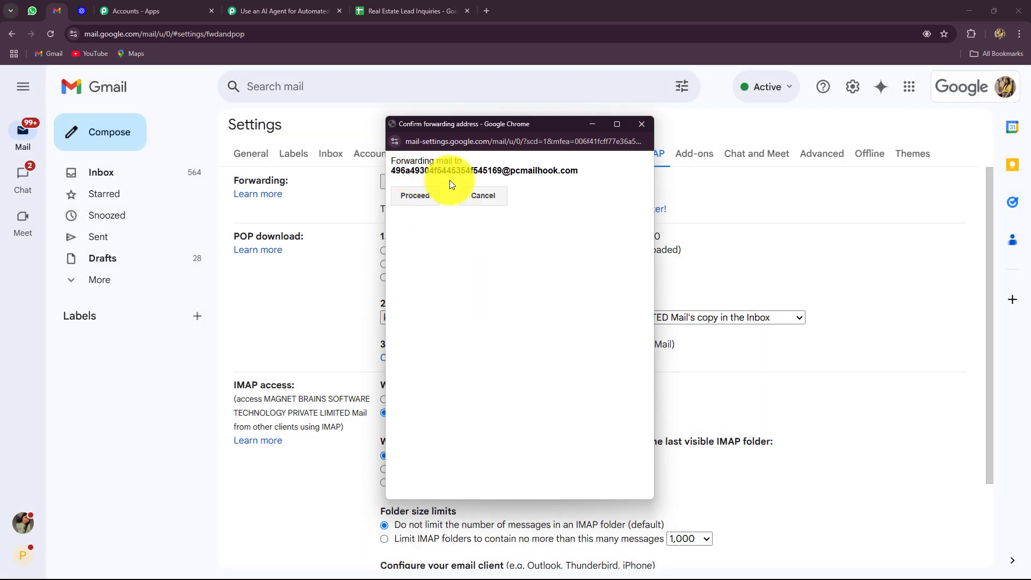
{"action": "left_click", "coordinate": [407, 195]}
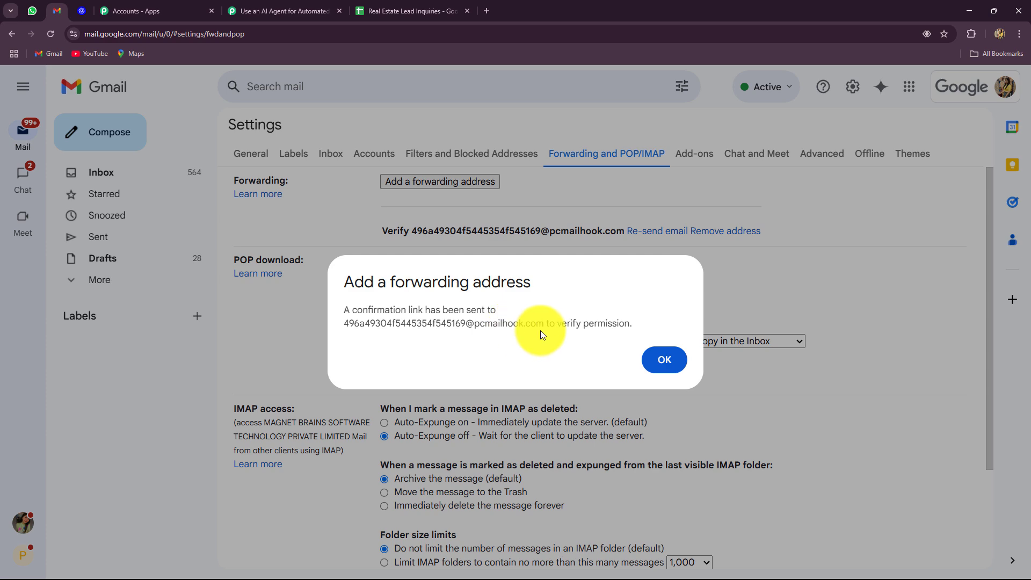
Copy the confirmation link from the captured email's Body Text in Pabbly
{"action": "left_click", "coordinate": [662, 359]}
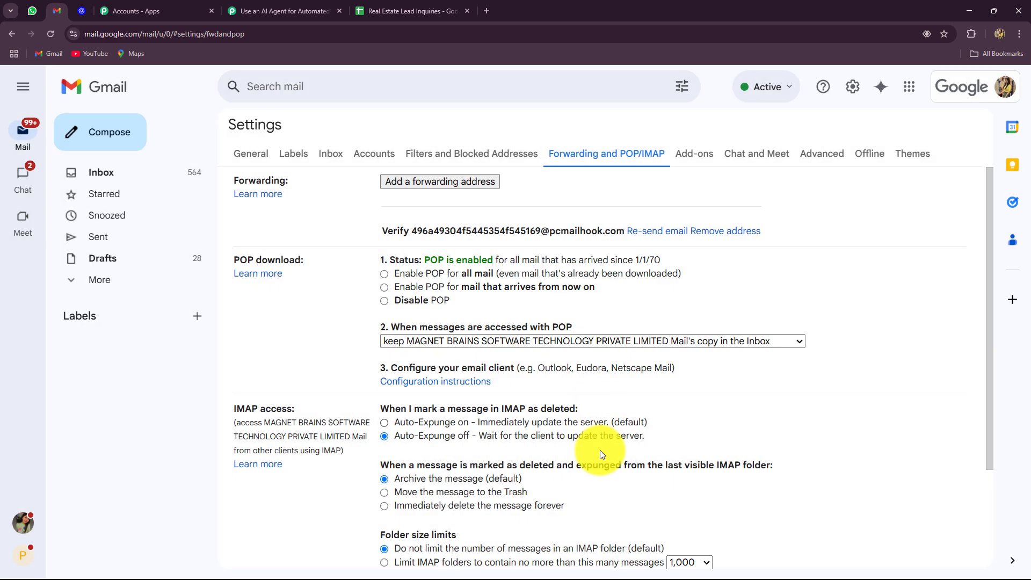
{"action": "left_click", "coordinate": [314, 9]}
{"action": "scroll", "coordinate": [130, 310], "scroll_direction": "down", "scroll_amount": 9}
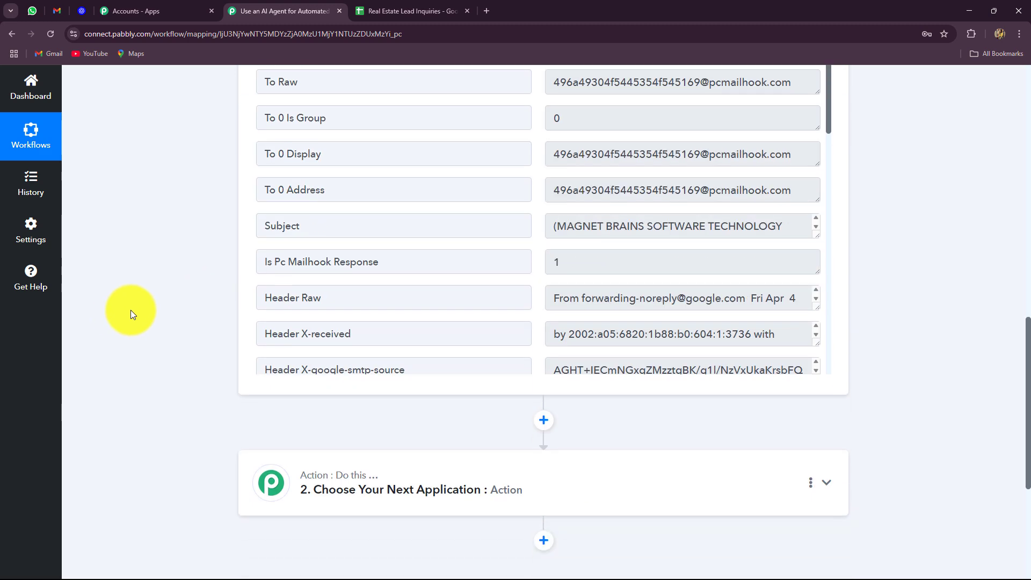
{"action": "scroll", "coordinate": [636, 291], "scroll_direction": "down", "scroll_amount": 3}
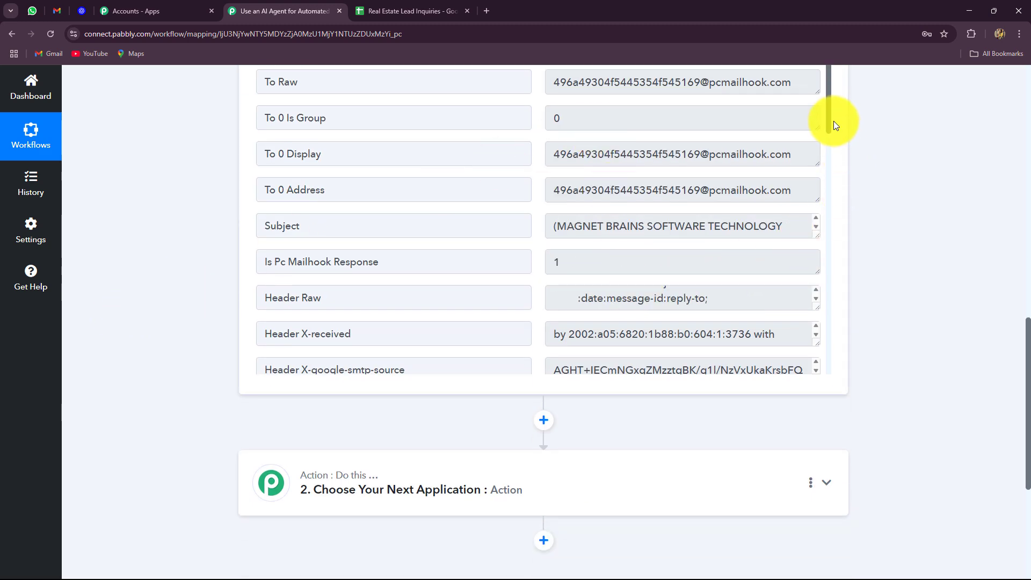
{"action": "left_click_drag", "start_coordinate": [830, 120], "coordinate": [791, 382]}
{"action": "left_click", "coordinate": [751, 285]}
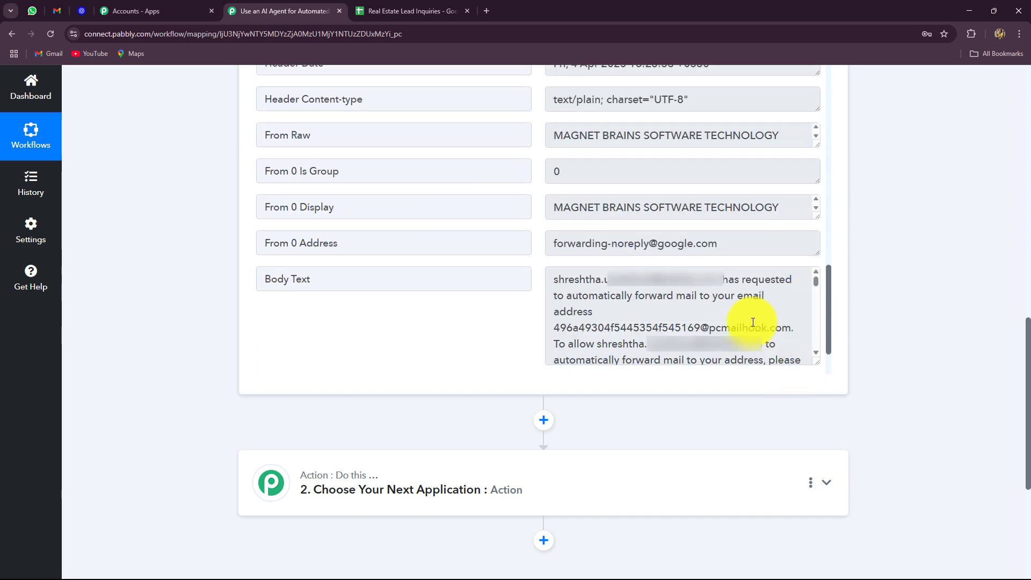
{"action": "scroll", "coordinate": [725, 311], "scroll_direction": "down", "scroll_amount": 3}
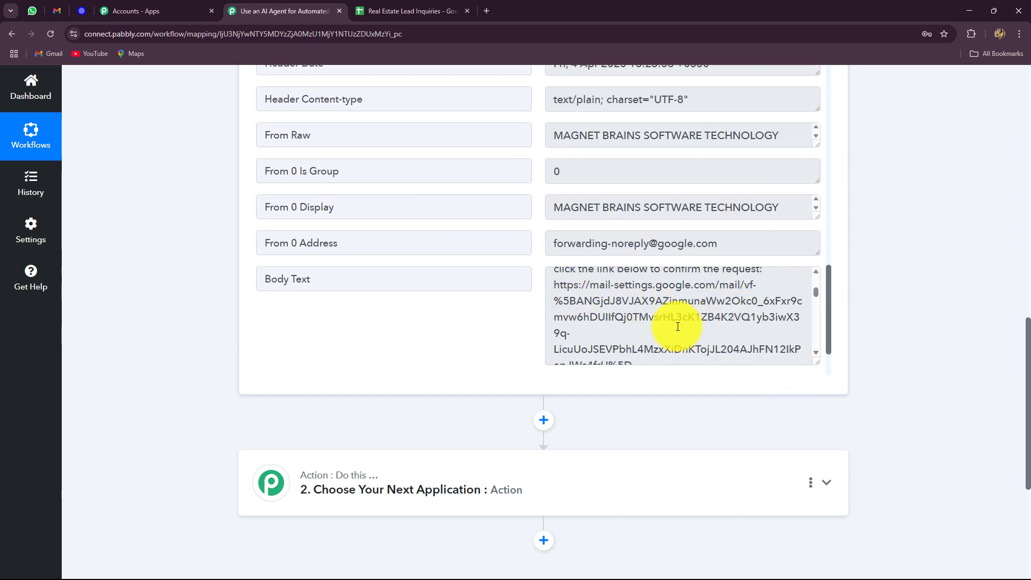
{"action": "left_click", "coordinate": [557, 288]}
{"action": "left_click_drag", "start_coordinate": [558, 287], "coordinate": [738, 335]}
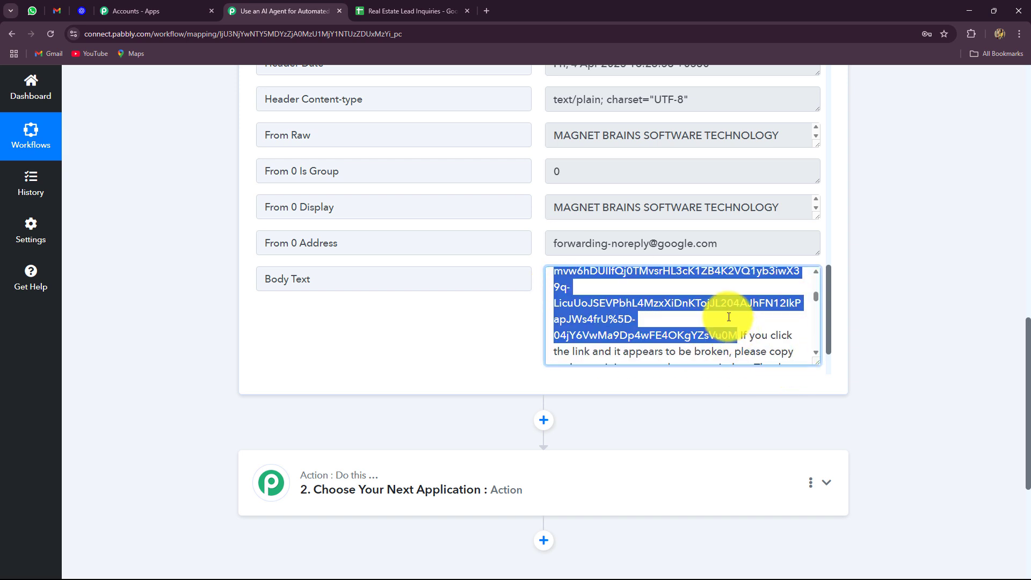
Open the confirmation link in a new tab and confirm forwarding to the parser address
{"action": "left_click", "coordinate": [486, 11]}
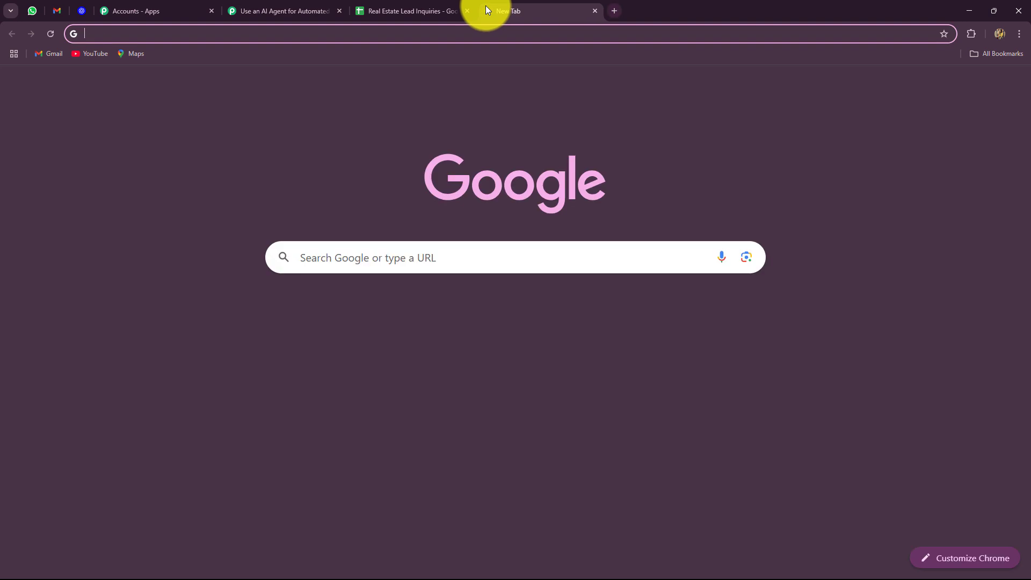
{"action": "key", "text": "Return"}
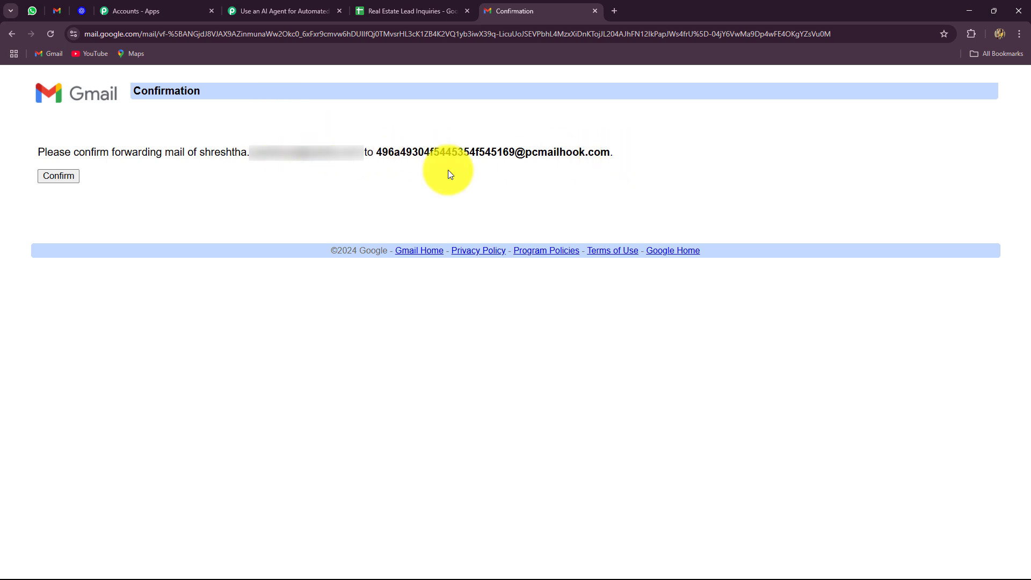
{"action": "left_click", "coordinate": [63, 179]}
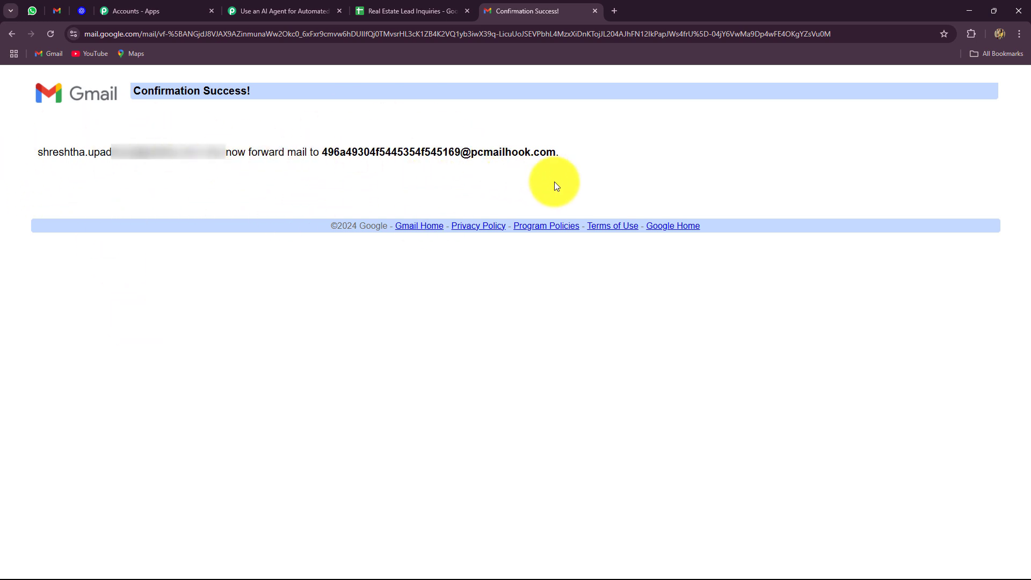
{"action": "left_click", "coordinate": [58, 11]}
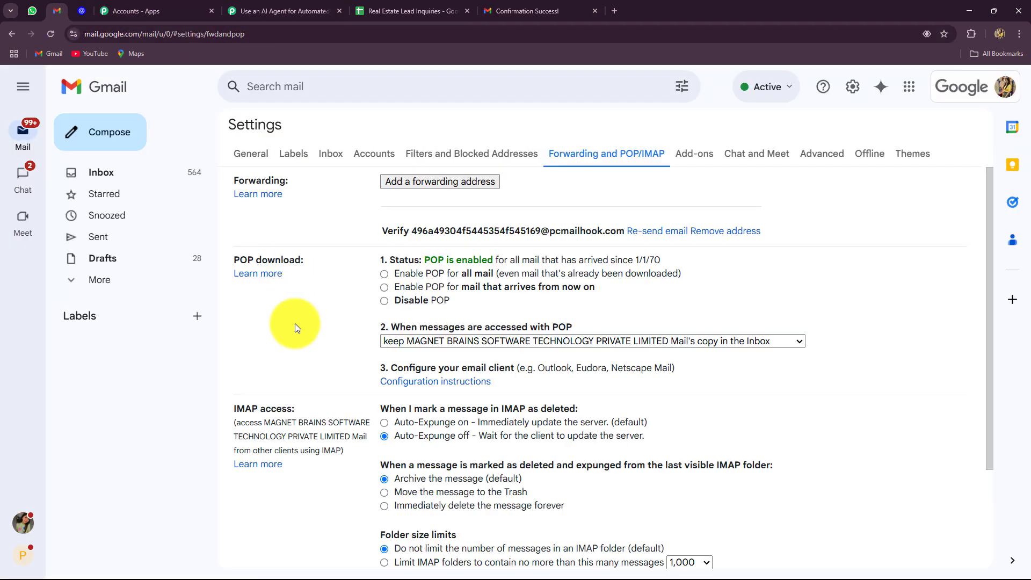
Reload settings, enable 'Forward a copy of incoming mail to', and recopy the parser address
{"action": "left_click", "coordinate": [47, 34]}
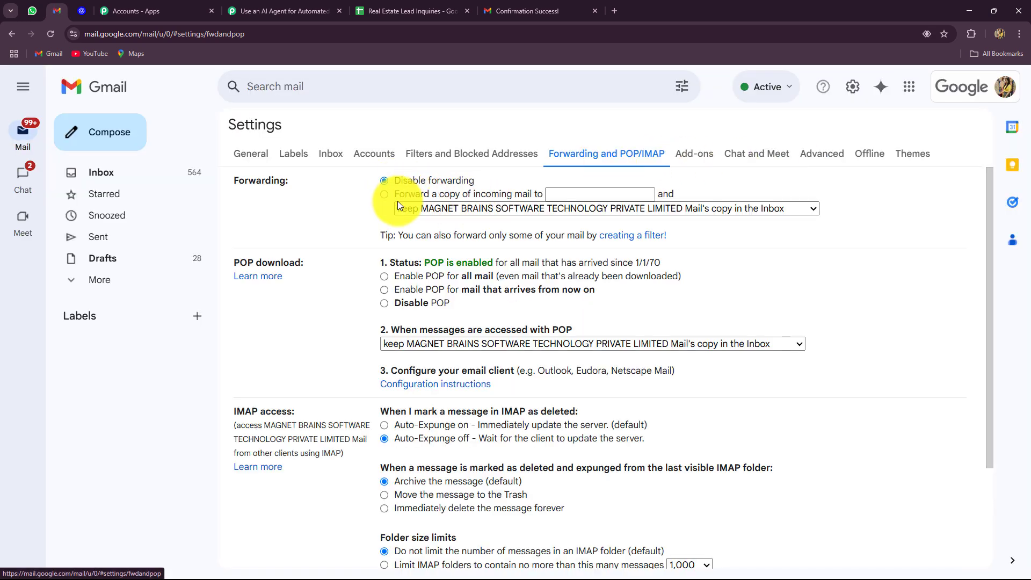
{"action": "left_click", "coordinate": [384, 195]}
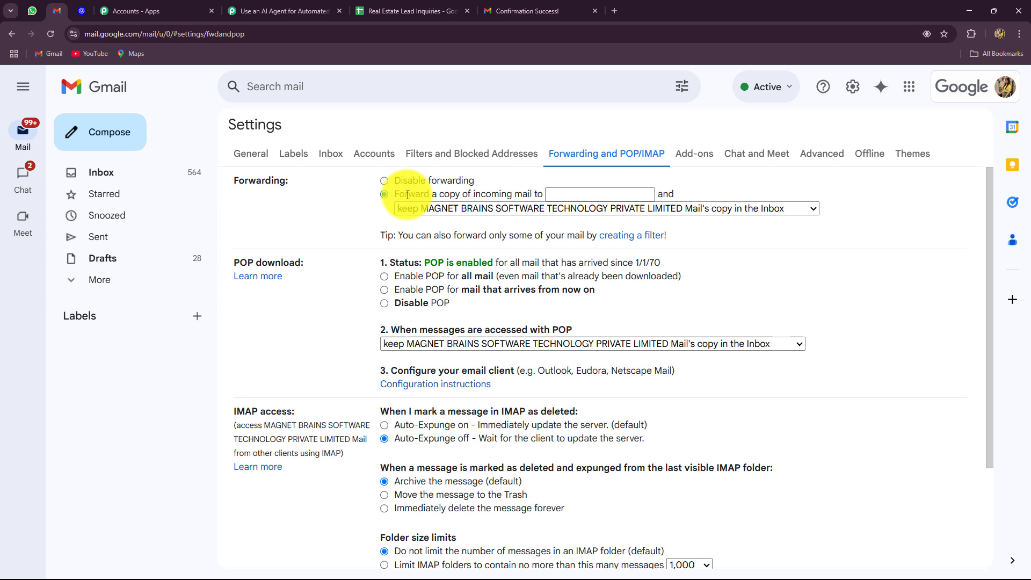
{"action": "left_click", "coordinate": [553, 195]}
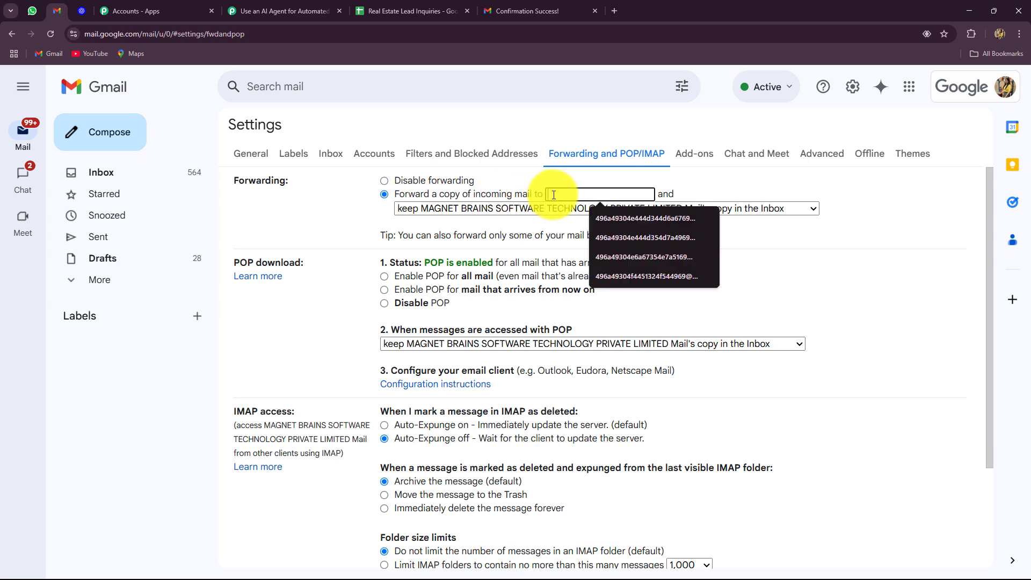
{"action": "left_click", "coordinate": [270, 8]}
{"action": "scroll", "coordinate": [227, 298], "scroll_direction": "up", "scroll_amount": 14}
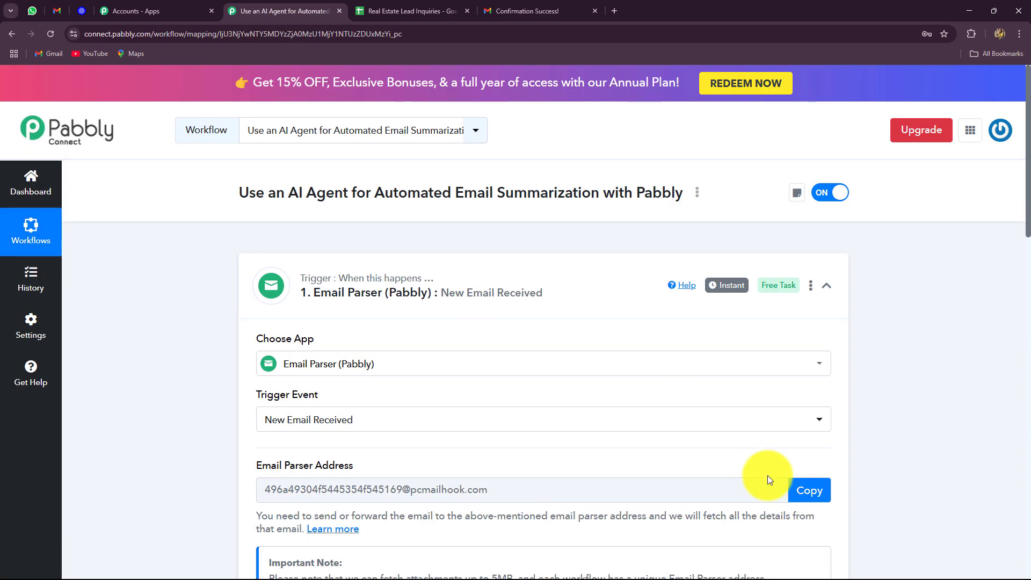
{"action": "left_click", "coordinate": [806, 489]}
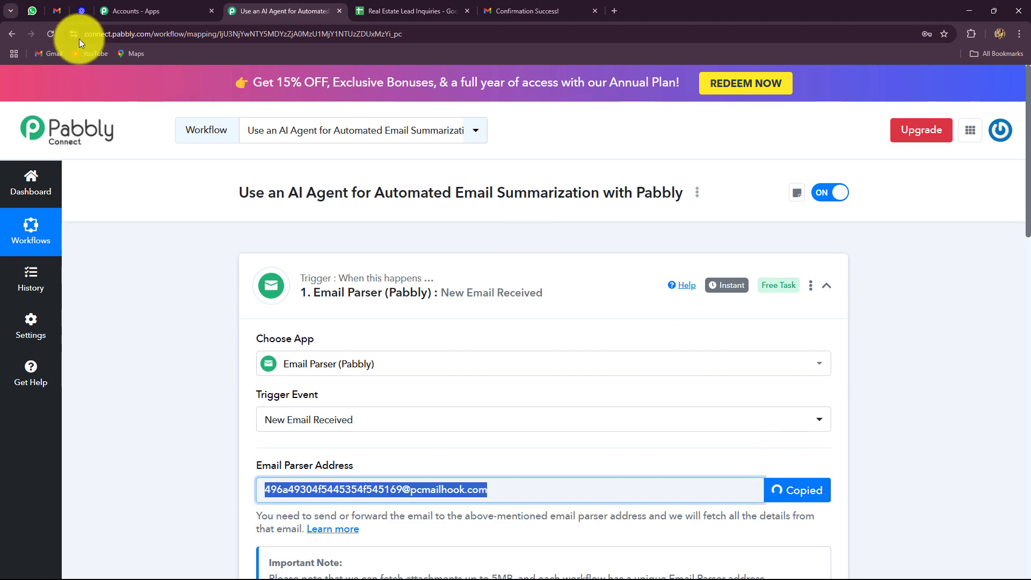
{"action": "left_click", "coordinate": [57, 11]}
Paste the parser address as the forwarding target and save the changes
{"action": "left_click", "coordinate": [570, 194]}
{"action": "key", "text": "ctrl+v"}
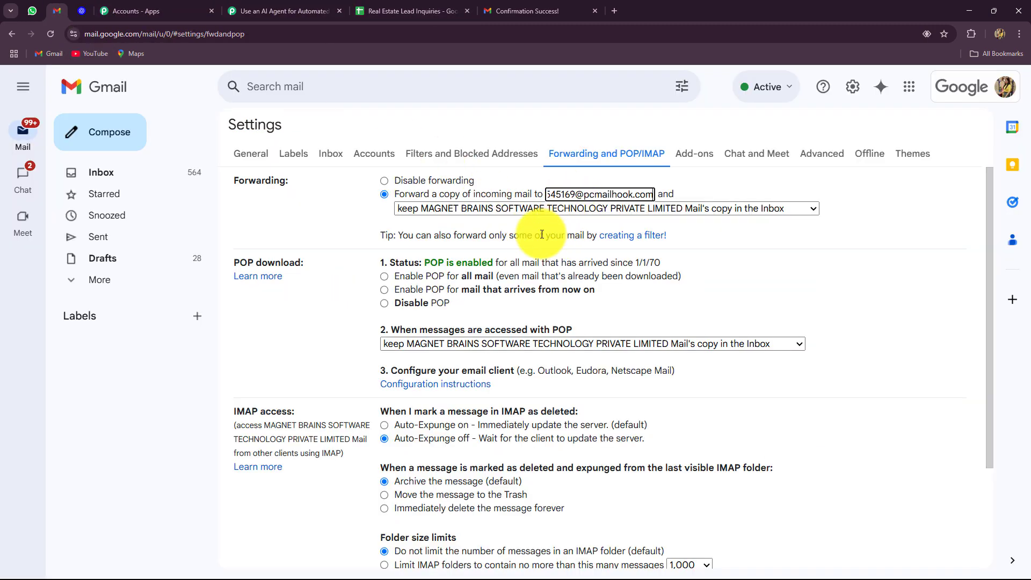
{"action": "scroll", "coordinate": [525, 243], "scroll_direction": "down", "scroll_amount": 3}
{"action": "left_click", "coordinate": [566, 498]}
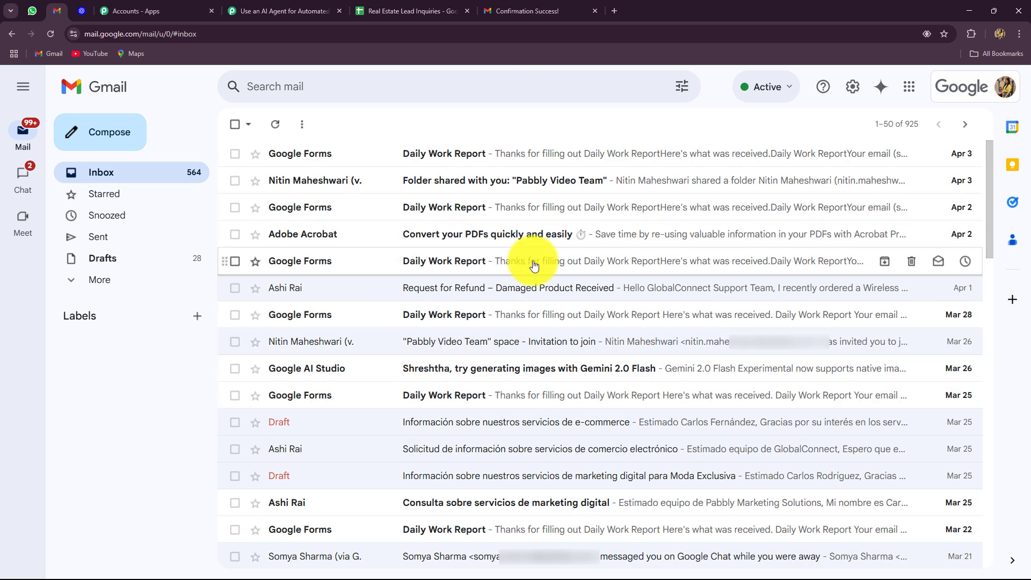
Re-capture the Email Parser response in the Pabbly workflow, confirming with Yes
{"action": "left_click", "coordinate": [280, 11]}
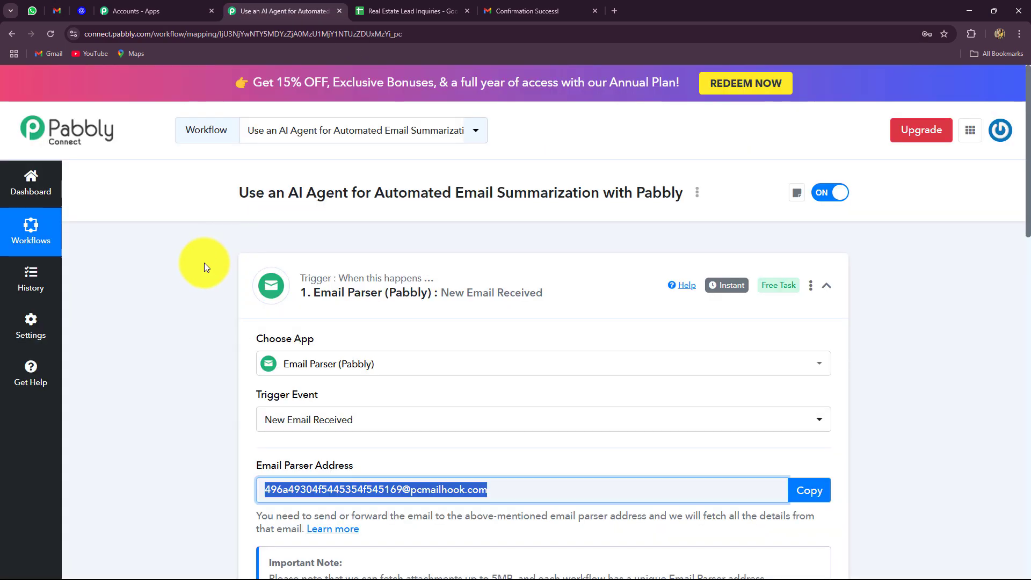
{"action": "scroll", "coordinate": [166, 285], "scroll_direction": "down", "scroll_amount": 10}
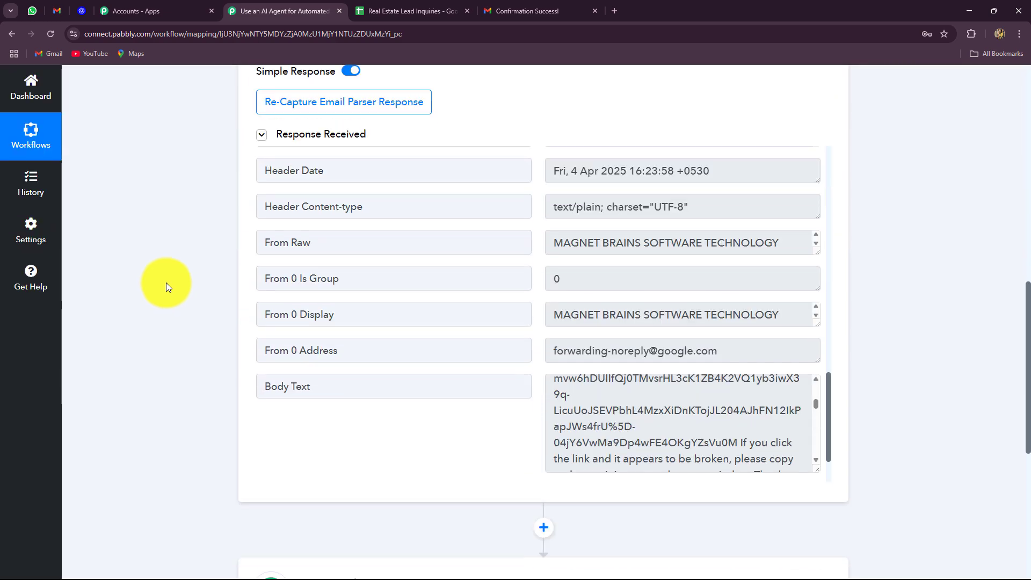
{"action": "scroll", "coordinate": [166, 283], "scroll_direction": "up", "scroll_amount": 5}
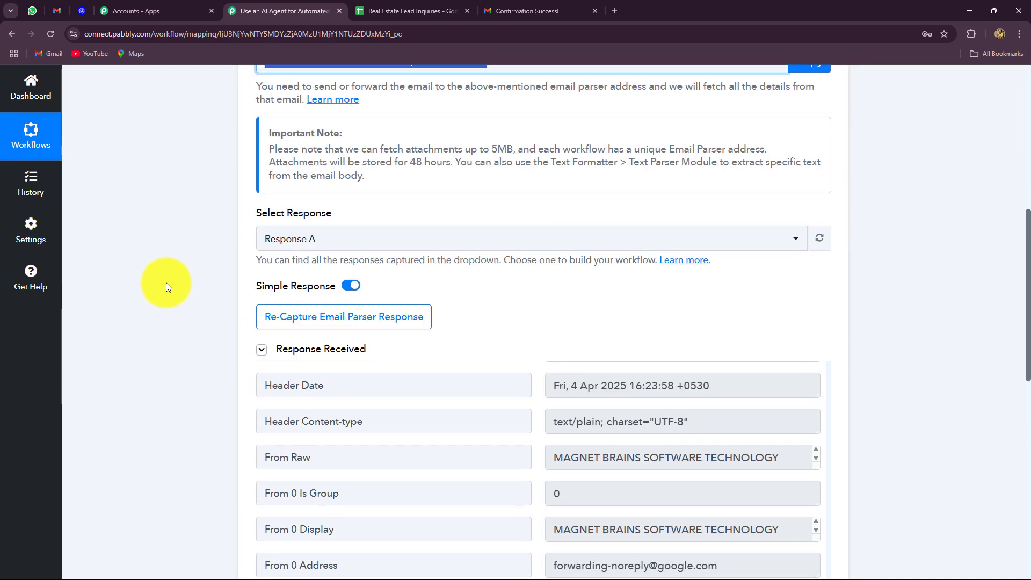
{"action": "scroll", "coordinate": [165, 283], "scroll_direction": "down", "scroll_amount": 3}
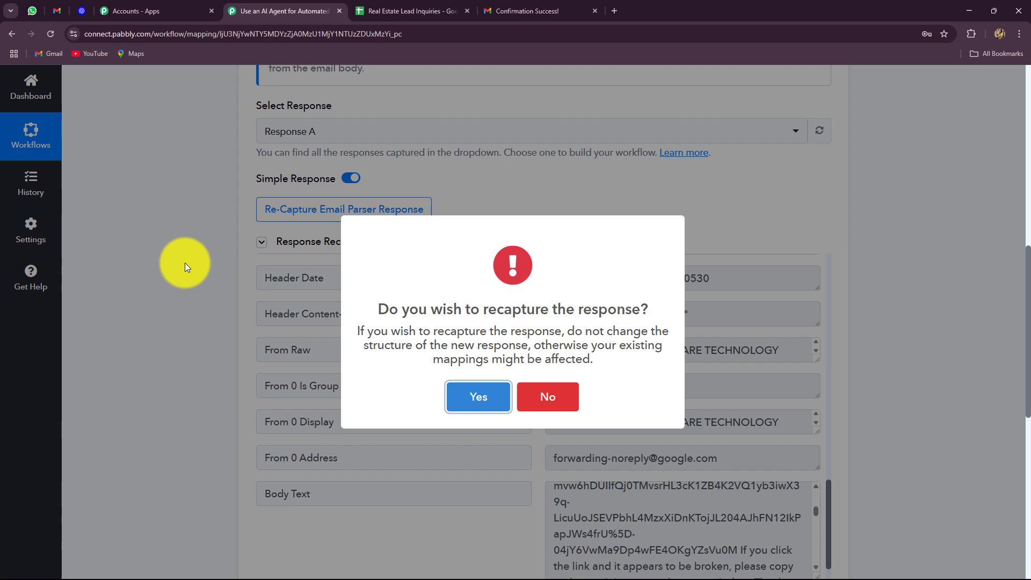
{"action": "left_click", "coordinate": [480, 397]}
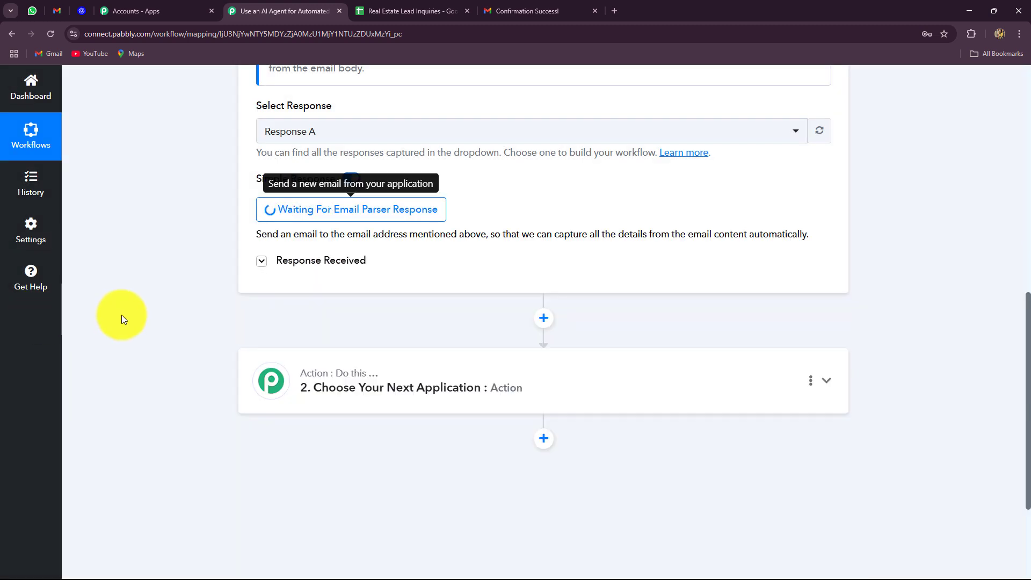
Switch between the Gmail draft and the Pabbly workflow while the trigger waits
{"action": "left_click", "coordinate": [53, 9]}
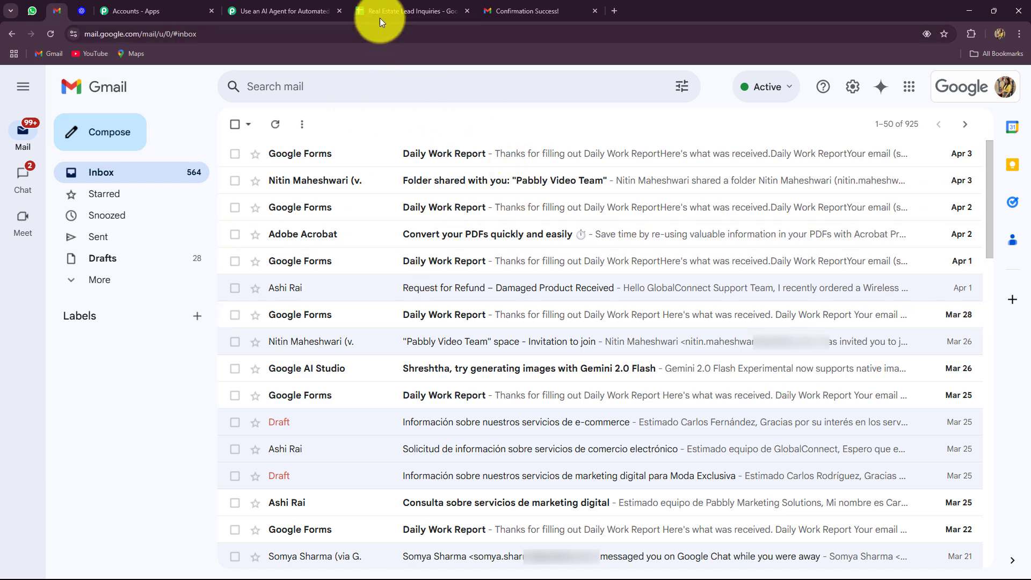
{"action": "left_click", "coordinate": [327, 11]}
{"action": "scroll", "coordinate": [179, 267], "scroll_direction": "down", "scroll_amount": 2}
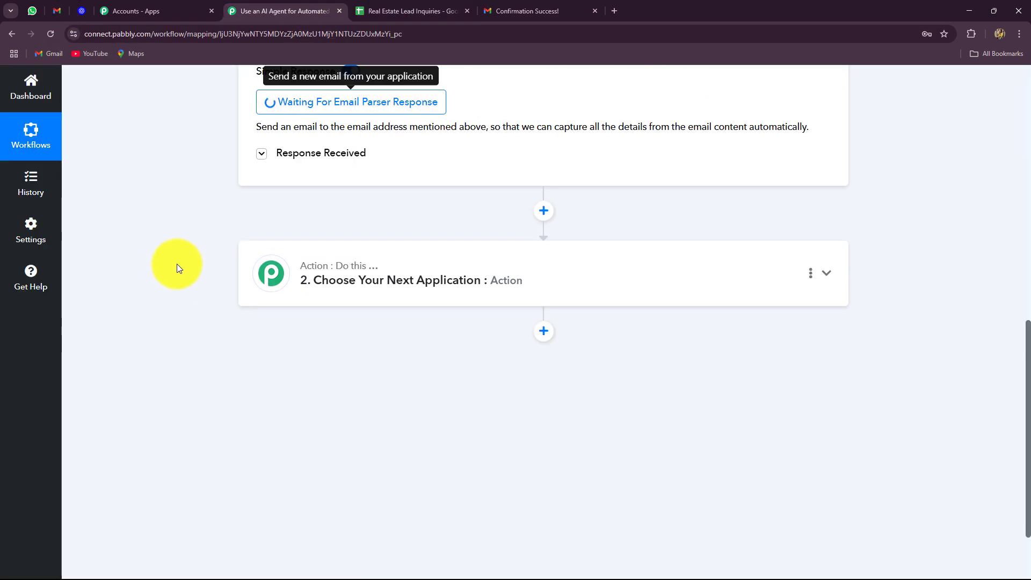
{"action": "scroll", "coordinate": [178, 265], "scroll_direction": "up", "scroll_amount": 2}
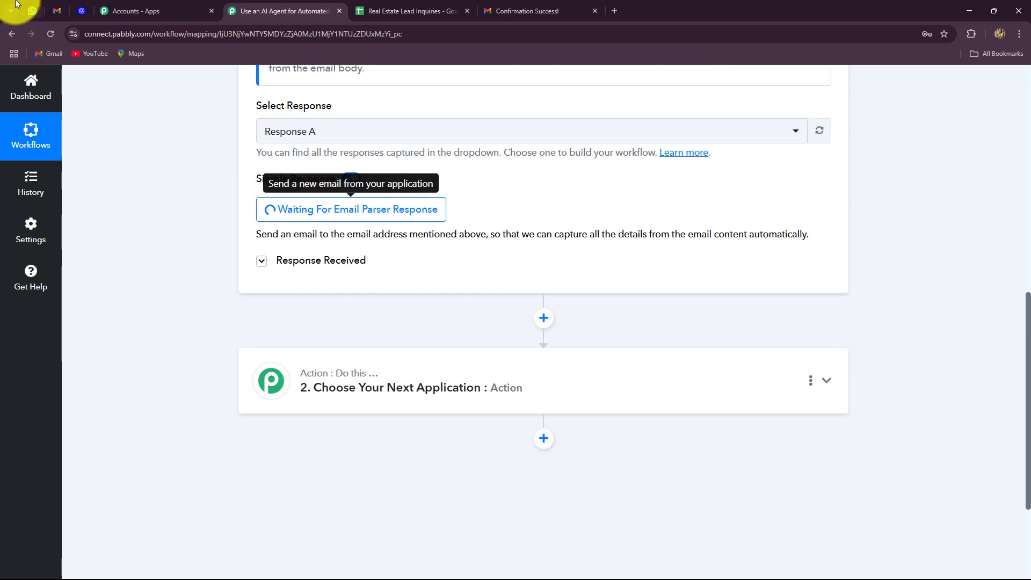
{"action": "left_click", "coordinate": [57, 11]}
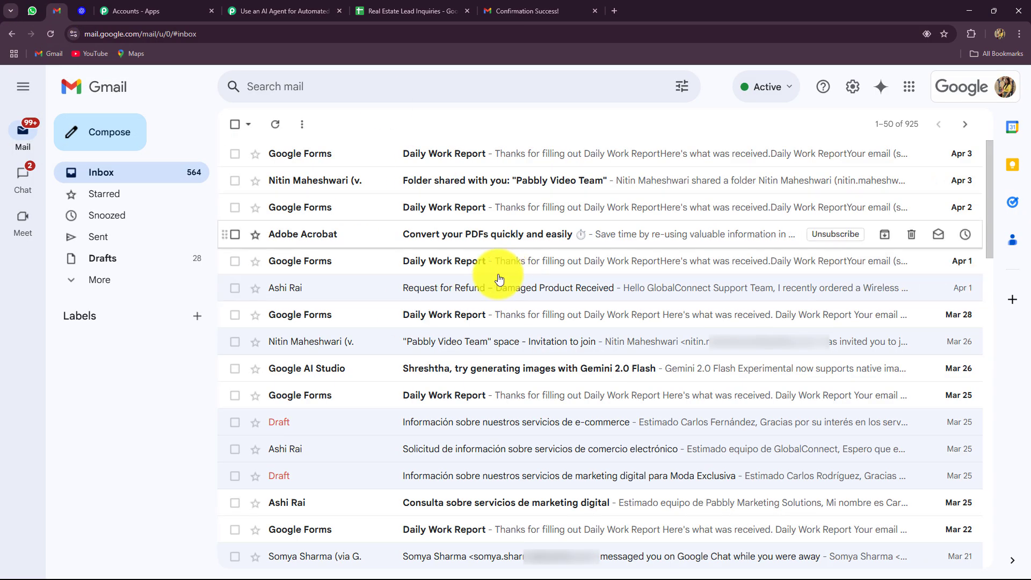
{"action": "left_click", "coordinate": [288, 10]}
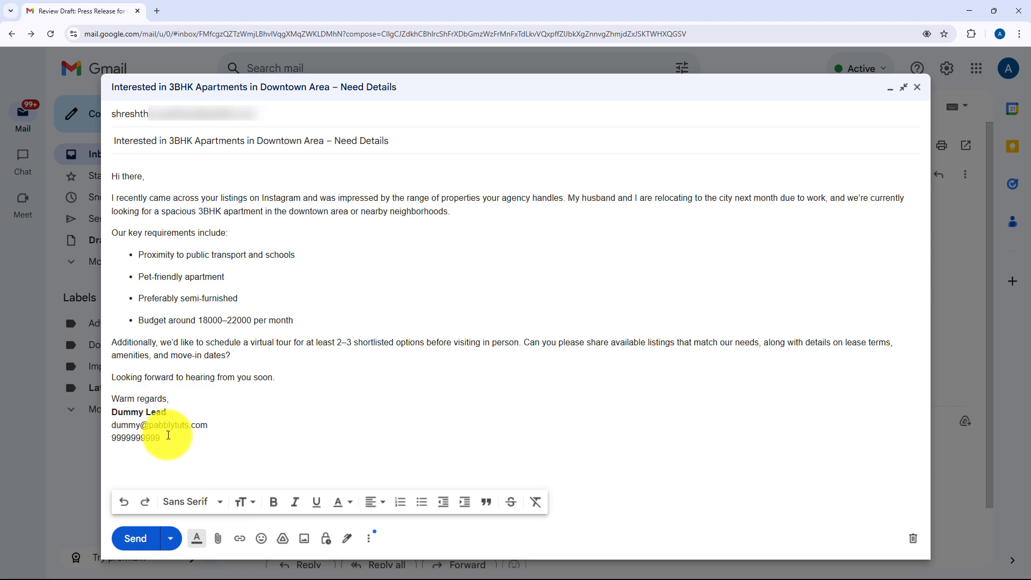
Send the 3BHK apartment inquiry email and open it in the receiving Gmail inbox
{"action": "left_click", "coordinate": [137, 539]}
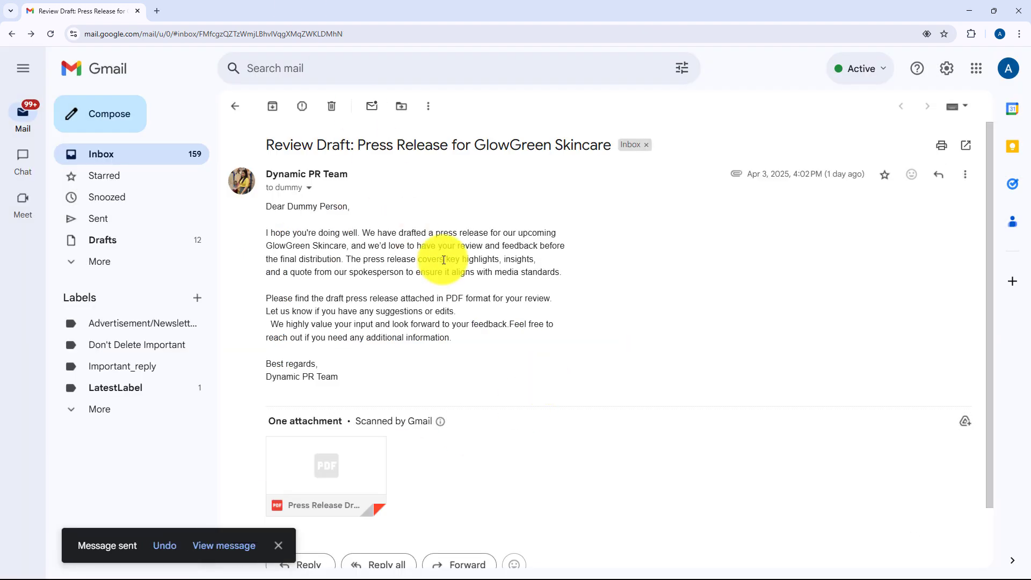
{"action": "left_click", "coordinate": [969, 11]}
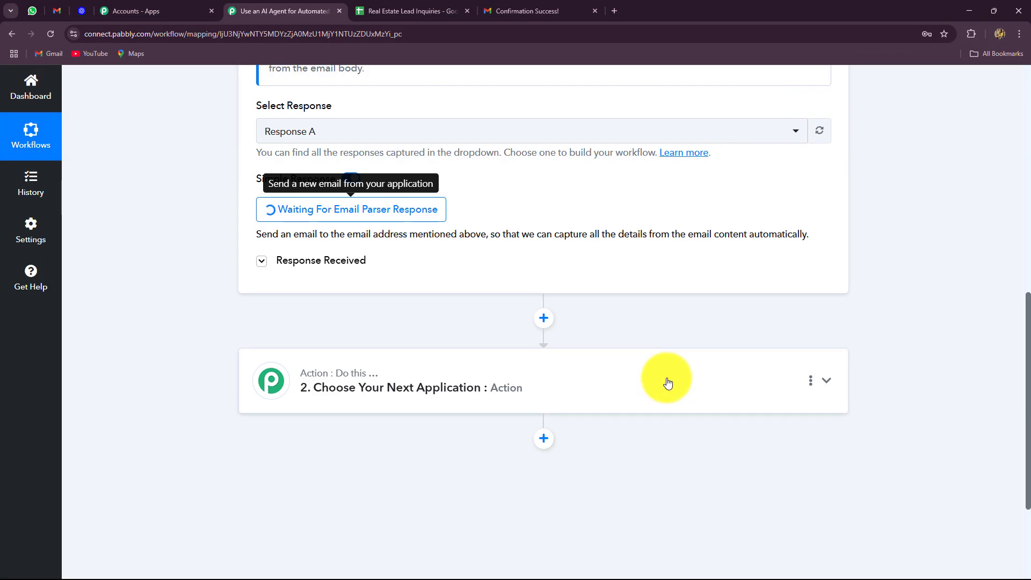
{"action": "scroll", "coordinate": [668, 383], "scroll_direction": "up", "scroll_amount": 5}
{"action": "left_click", "coordinate": [535, 11]}
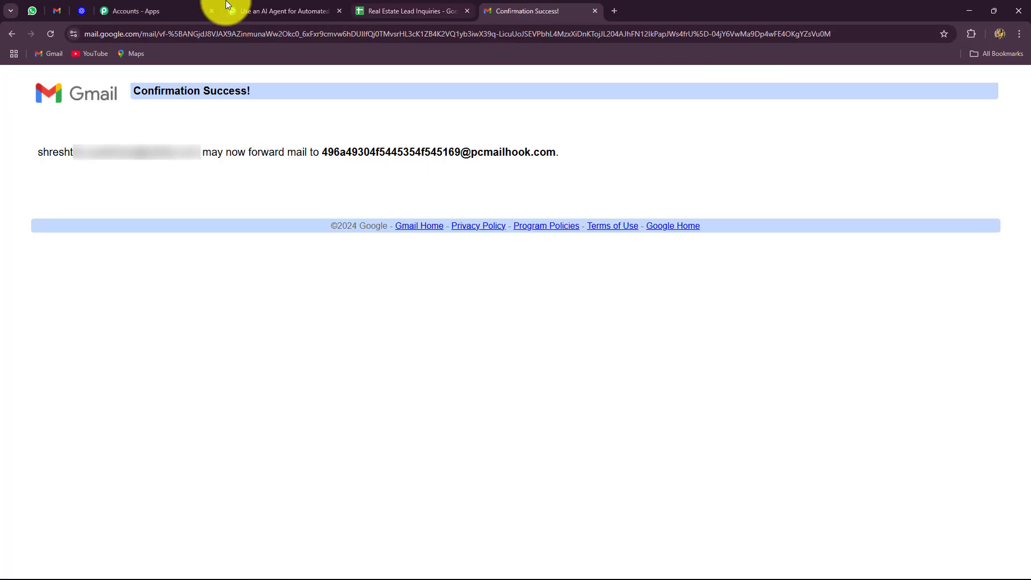
{"action": "left_click", "coordinate": [62, 15]}
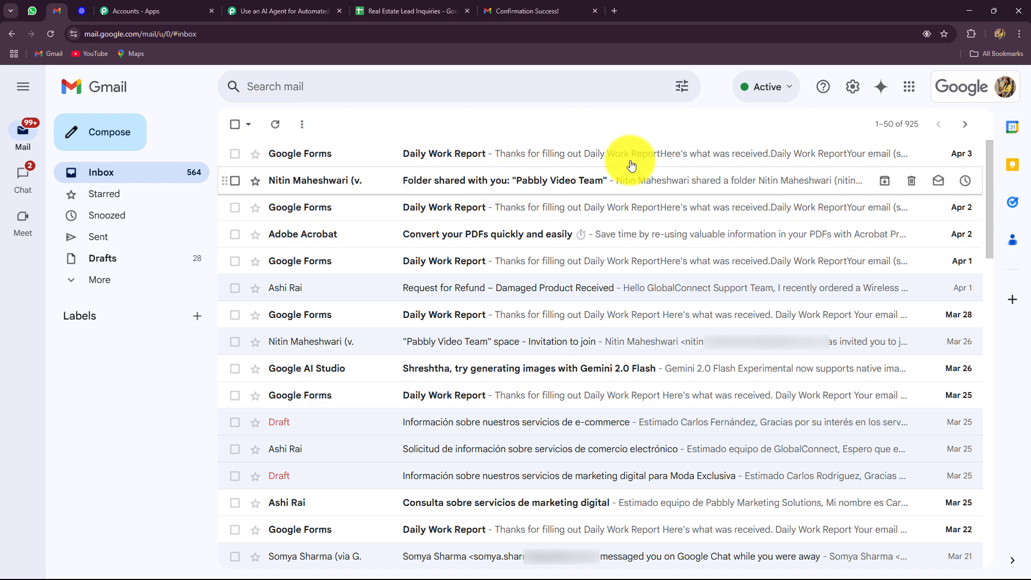
{"action": "left_click", "coordinate": [461, 153]}
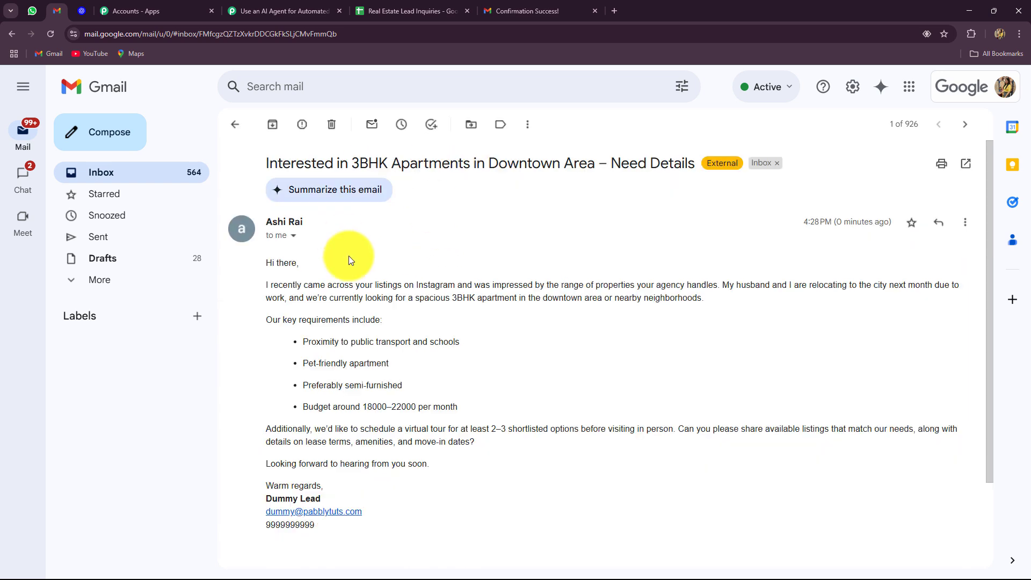
Review the captured Subject and Body Text values in the Email Parser response
{"action": "left_click", "coordinate": [285, 11]}
{"action": "scroll", "coordinate": [176, 330], "scroll_direction": "down", "scroll_amount": 6}
{"action": "scroll", "coordinate": [176, 330], "scroll_direction": "down", "scroll_amount": 2}
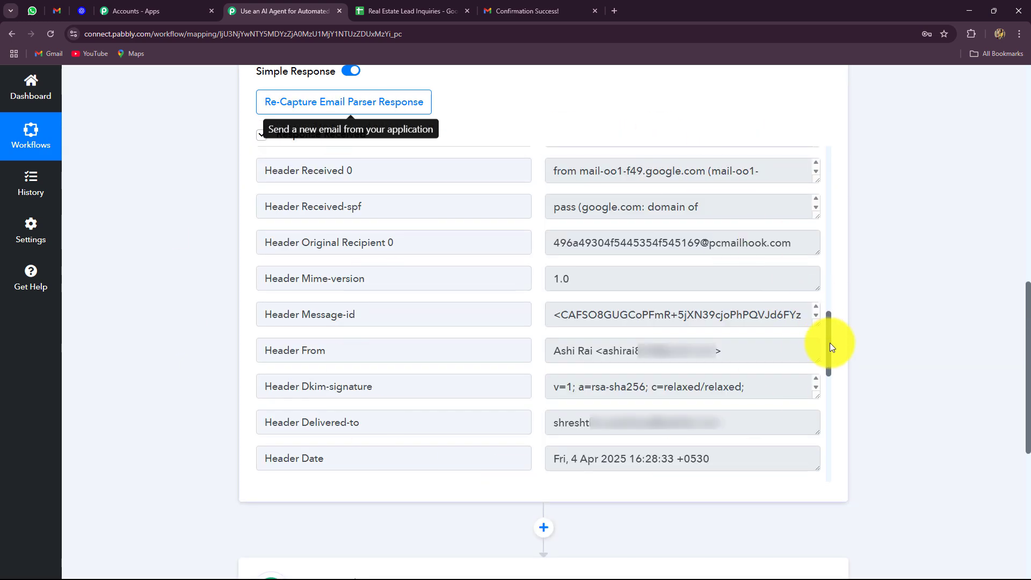
{"action": "left_click_drag", "start_coordinate": [830, 342], "coordinate": [856, 188]}
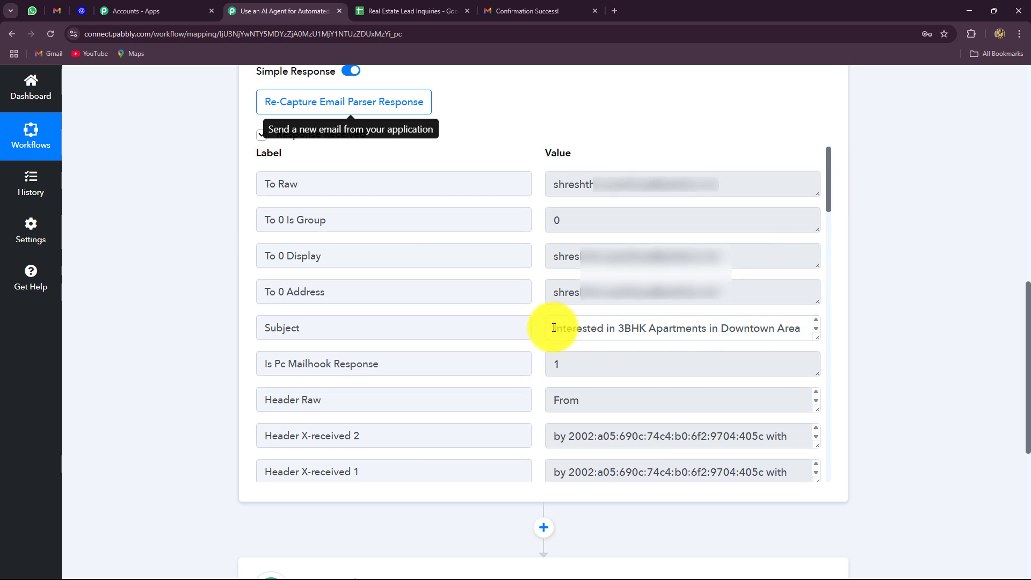
{"action": "left_click_drag", "start_coordinate": [547, 328], "coordinate": [852, 327]}
{"action": "left_click_drag", "start_coordinate": [828, 190], "coordinate": [814, 507]}
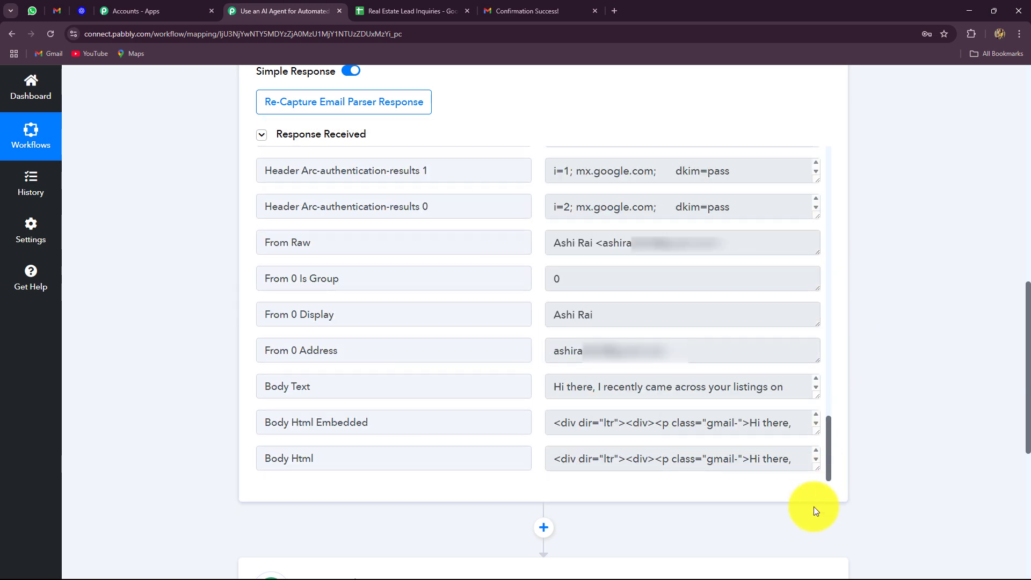
{"action": "left_click", "coordinate": [581, 389]}
{"action": "left_click_drag", "start_coordinate": [581, 389], "coordinate": [894, 385]}
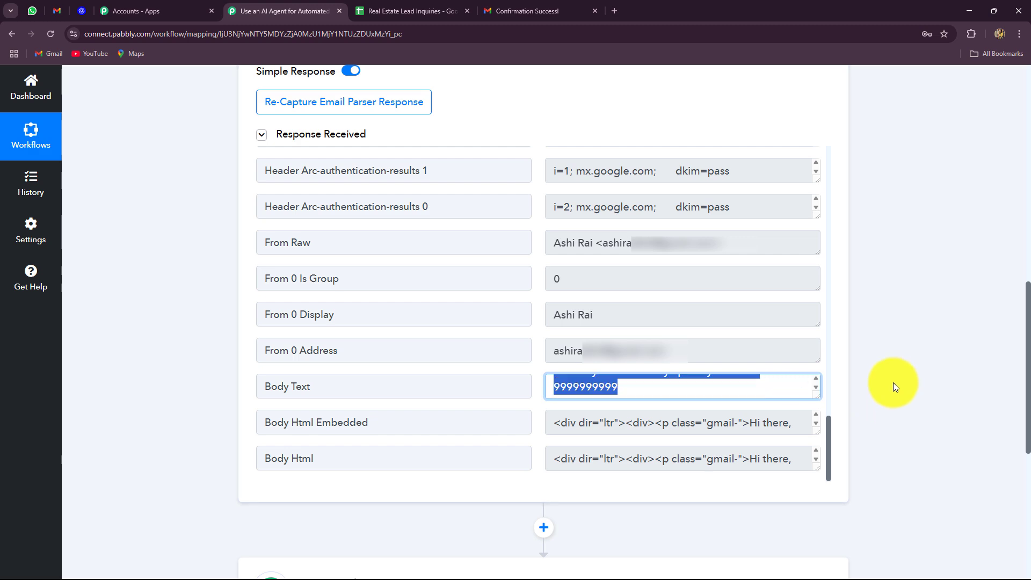
{"action": "scroll", "coordinate": [1020, 381], "scroll_direction": "down", "scroll_amount": 7}
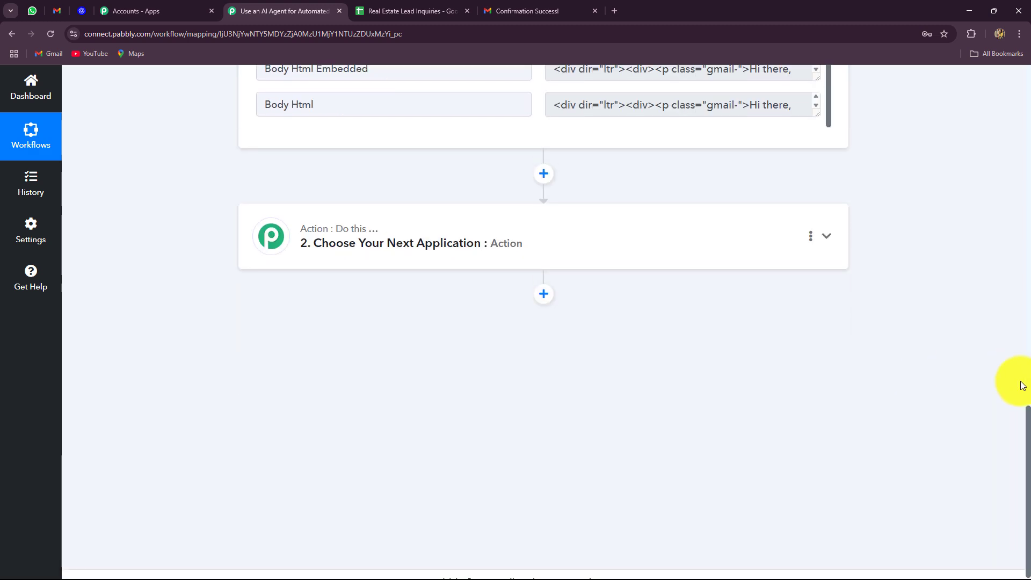
{"action": "scroll", "coordinate": [1020, 381], "scroll_direction": "up", "scroll_amount": 6}
{"action": "scroll", "coordinate": [1020, 385], "scroll_direction": "down", "scroll_amount": 4}
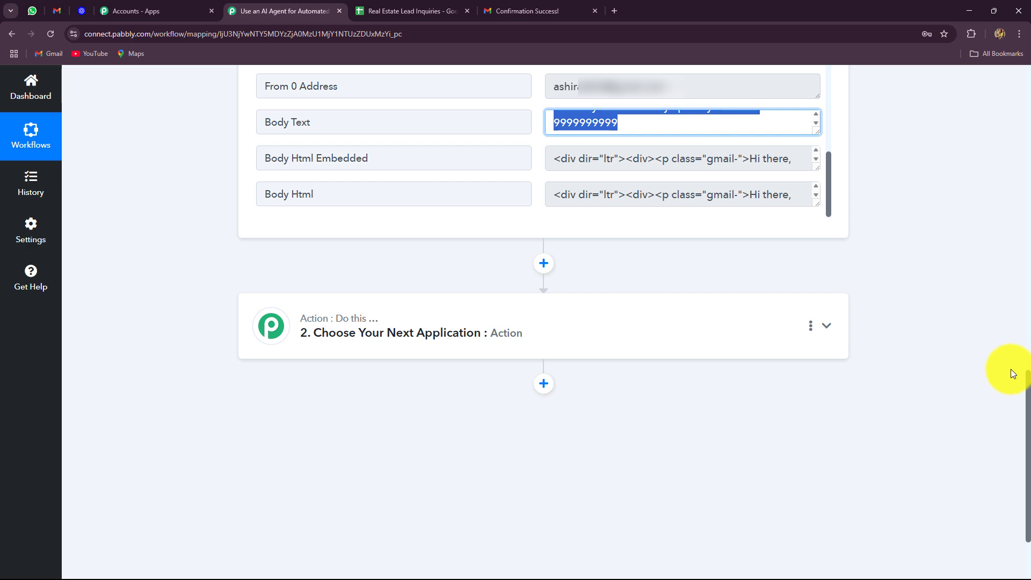
Check the inquiry email and the Real Estate Lead Inquiries spreadsheet, then return to the workflow
{"action": "left_click", "coordinate": [57, 10]}
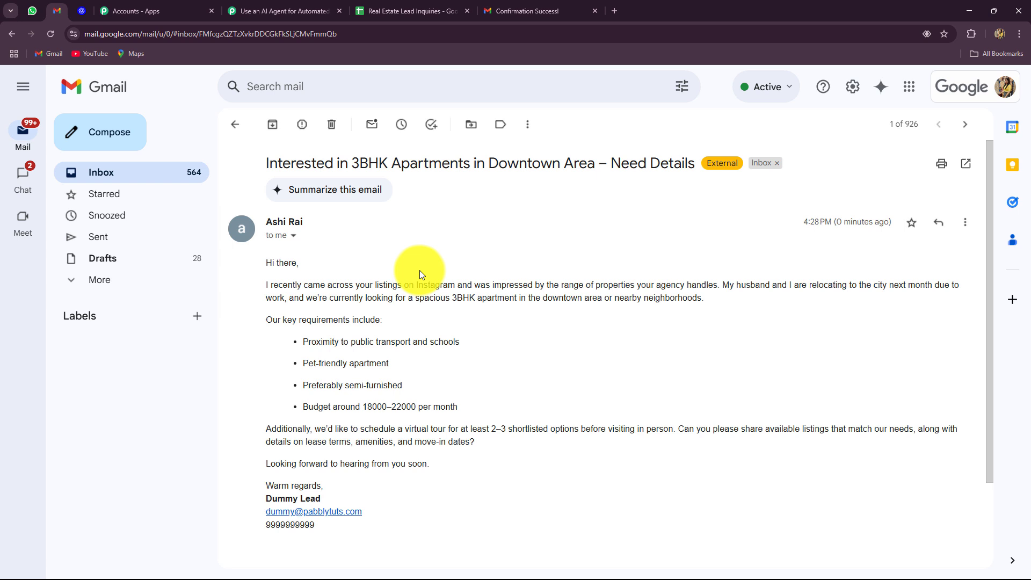
{"action": "left_click", "coordinate": [388, 8]}
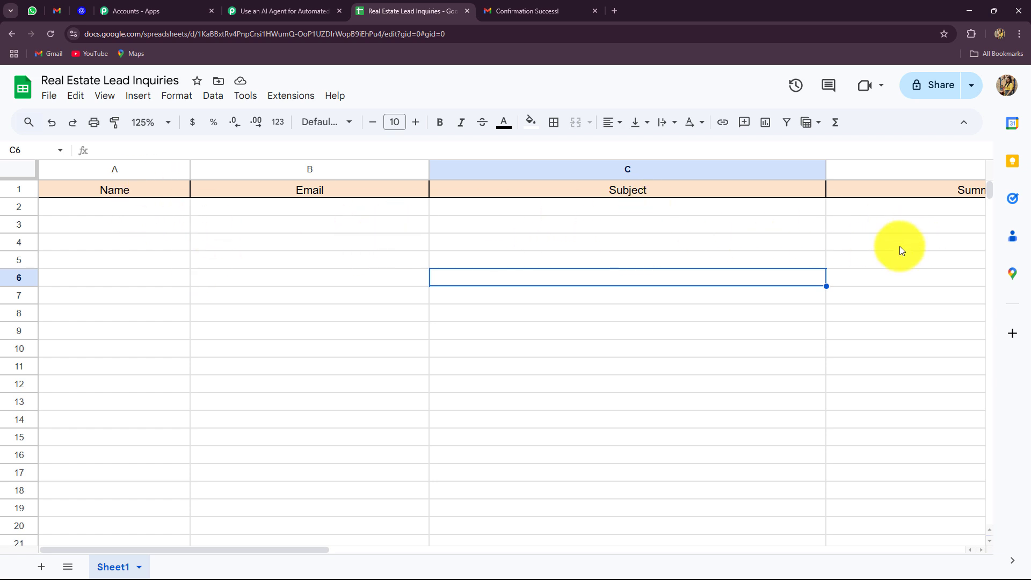
{"action": "left_click", "coordinate": [304, 12]}
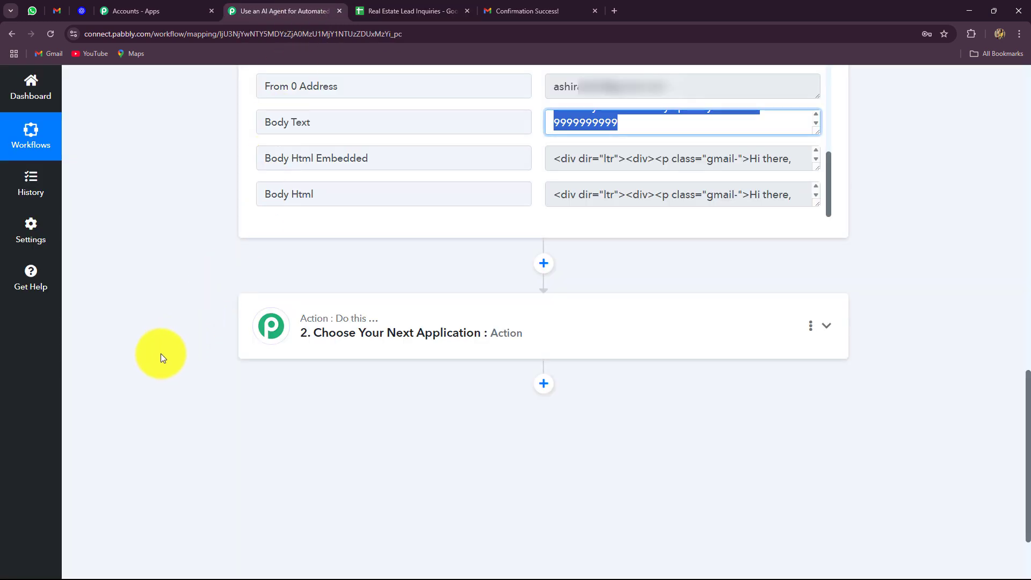
Set the second workflow step's app to Filter (Pabbly)
{"action": "scroll", "coordinate": [165, 330], "scroll_direction": "down", "scroll_amount": 3}
{"action": "left_click", "coordinate": [345, 231]}
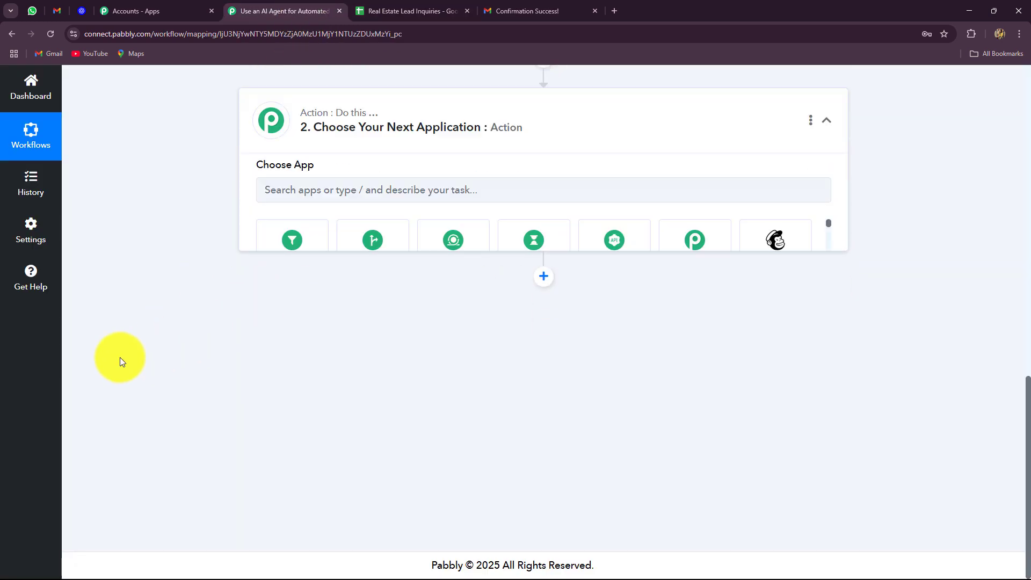
{"action": "scroll", "coordinate": [78, 382], "scroll_direction": "up", "scroll_amount": 2}
{"action": "scroll", "coordinate": [130, 362], "scroll_direction": "down", "scroll_amount": 2}
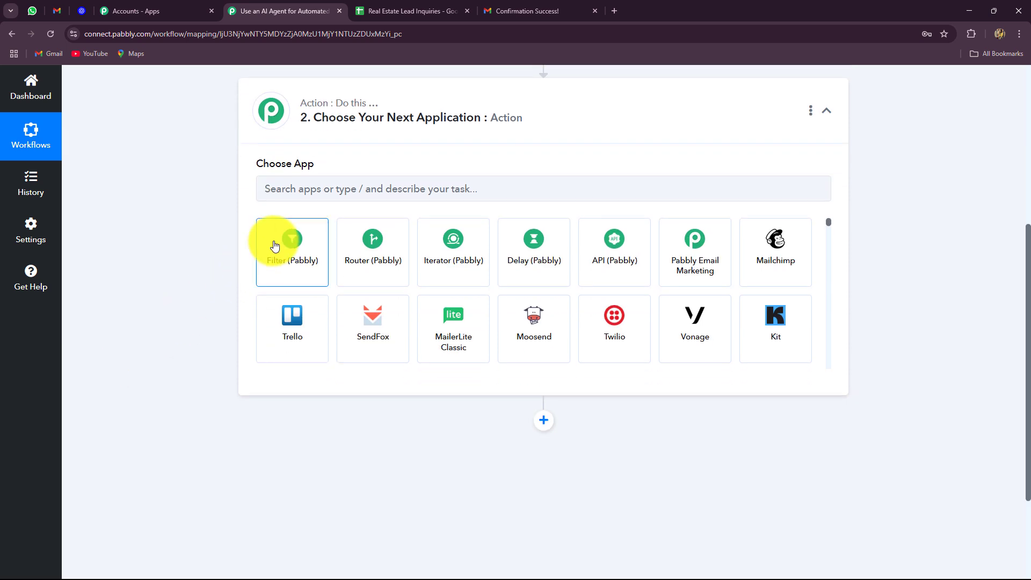
{"action": "left_click", "coordinate": [274, 245]}
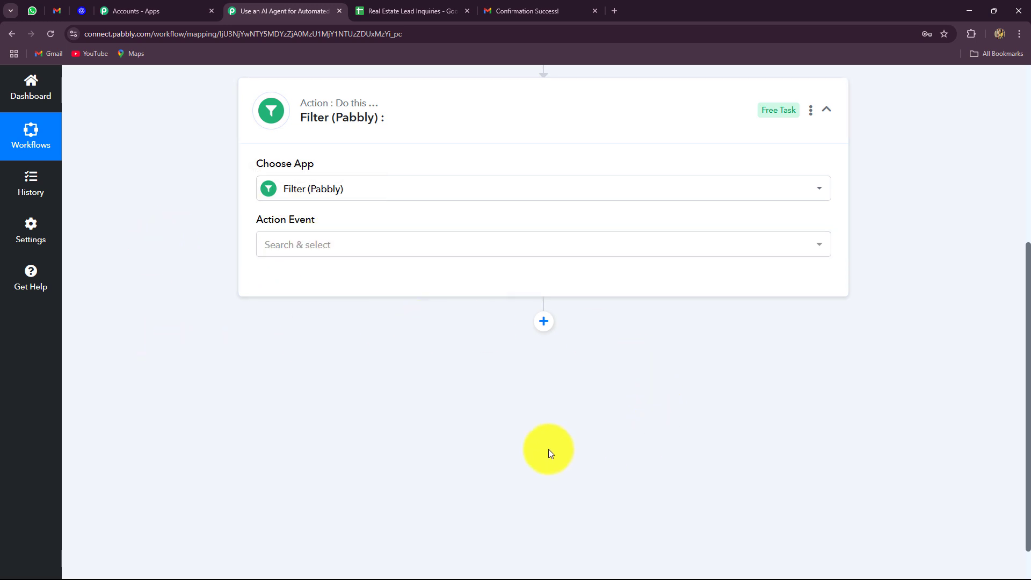
Choose Filter Values as the filter's action event
{"action": "left_click", "coordinate": [377, 246]}
{"action": "left_click", "coordinate": [274, 320]}
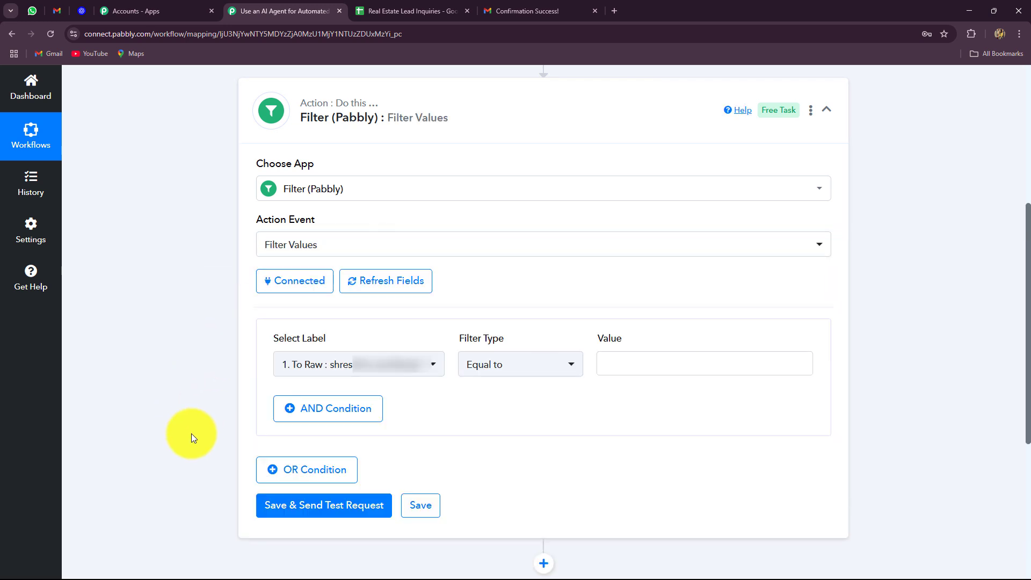
{"action": "scroll", "coordinate": [190, 427], "scroll_direction": "down", "scroll_amount": 4}
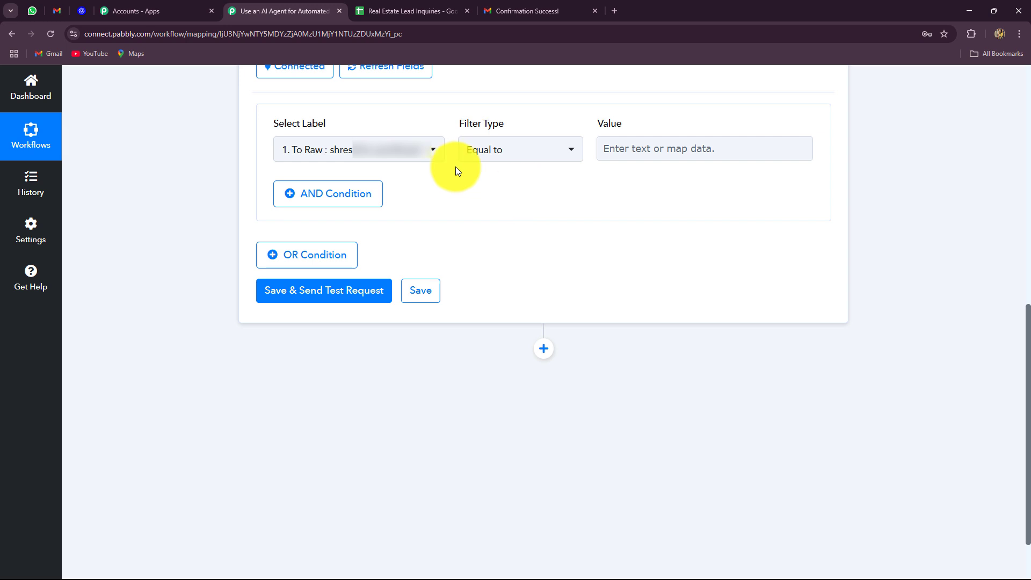
Add the condition: Subject Contains 'Inquiry'
{"action": "left_click", "coordinate": [385, 151]}
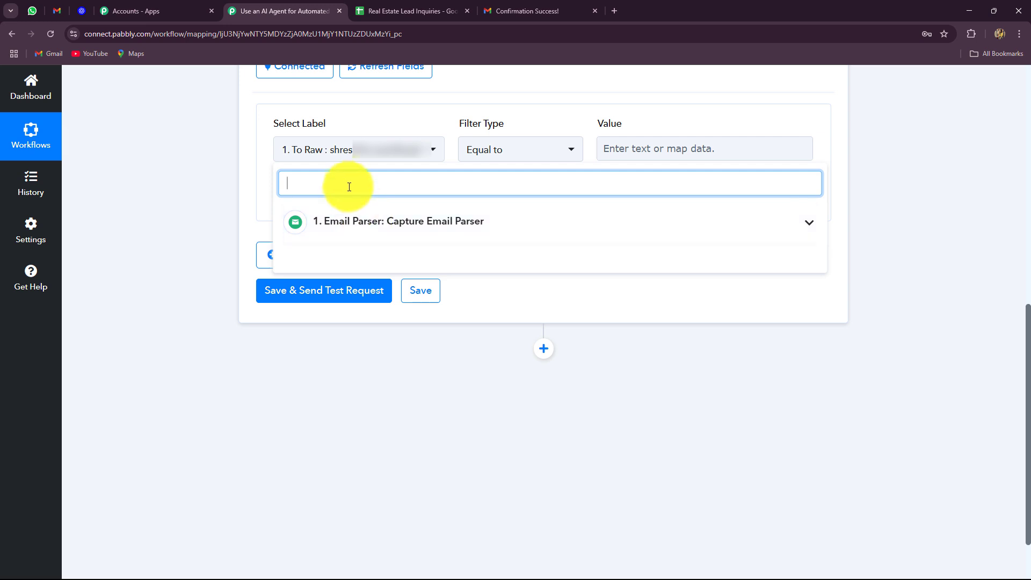
{"action": "type", "text": "sub"}
{"action": "left_click", "coordinate": [355, 224]}
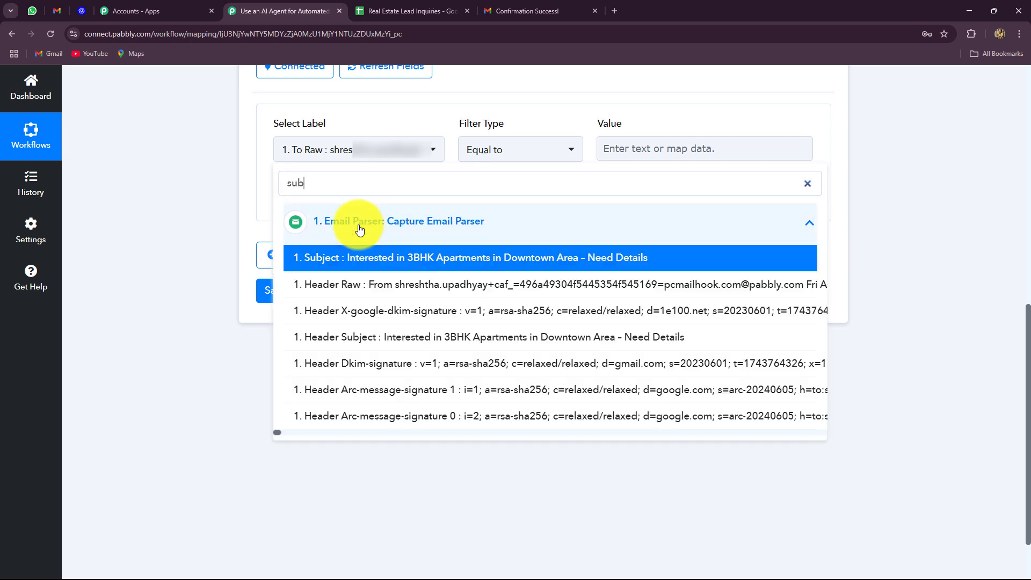
{"action": "left_click", "coordinate": [392, 256]}
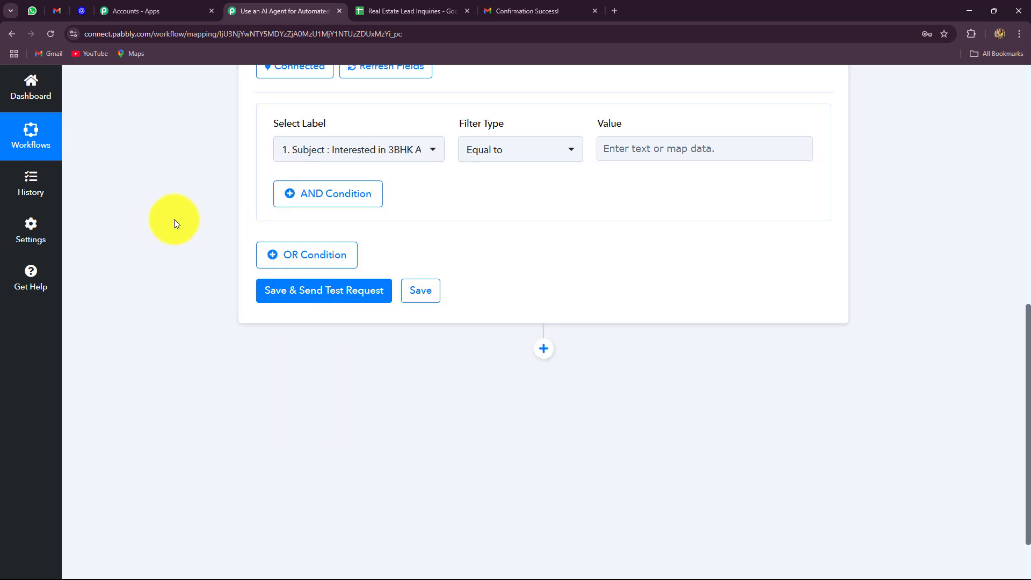
{"action": "left_click", "coordinate": [524, 153]}
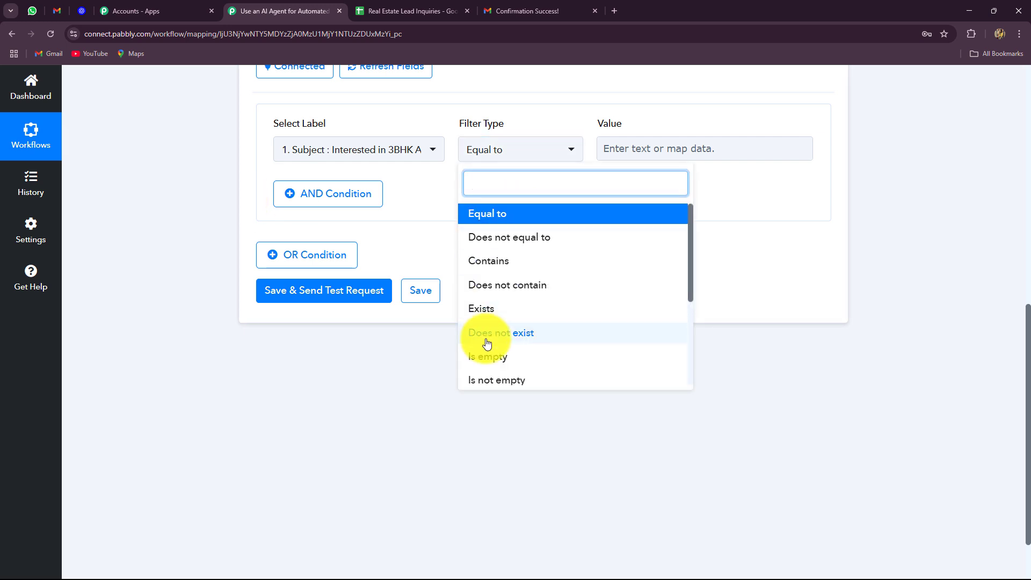
{"action": "left_click", "coordinate": [490, 259]}
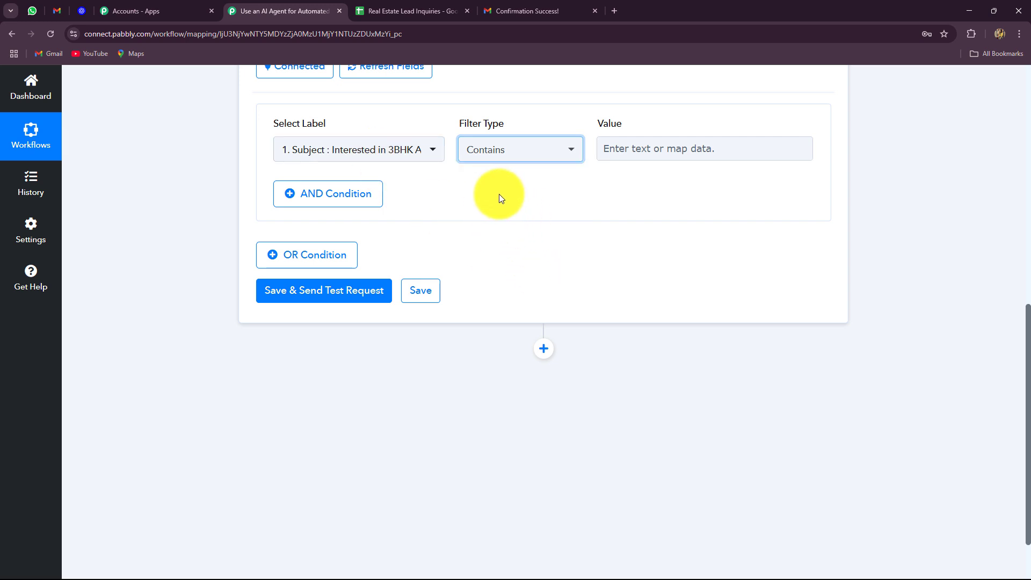
{"action": "left_click", "coordinate": [648, 152]}
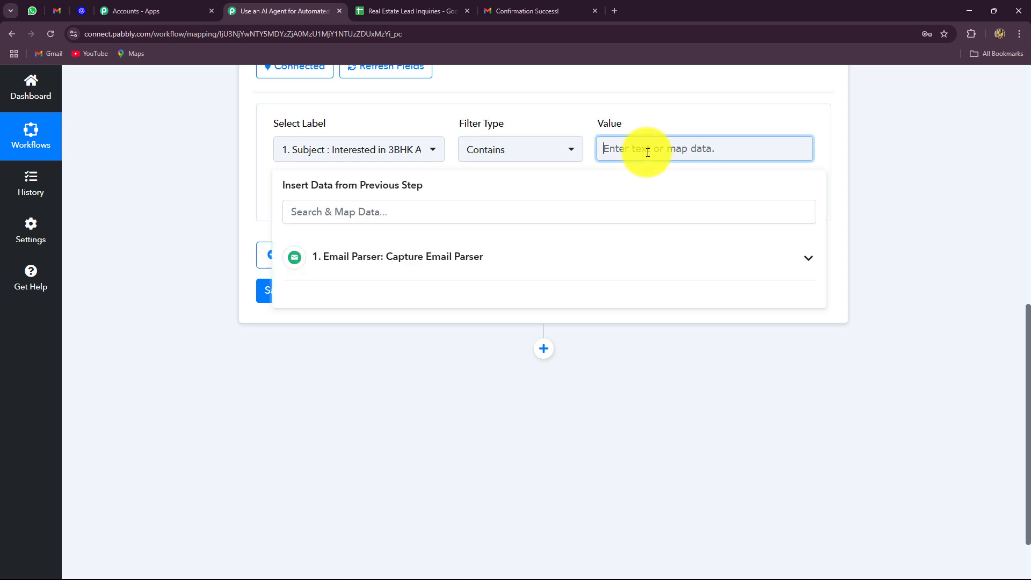
{"action": "type", "text": "Inquiry"}
{"action": "left_click", "coordinate": [270, 188]}
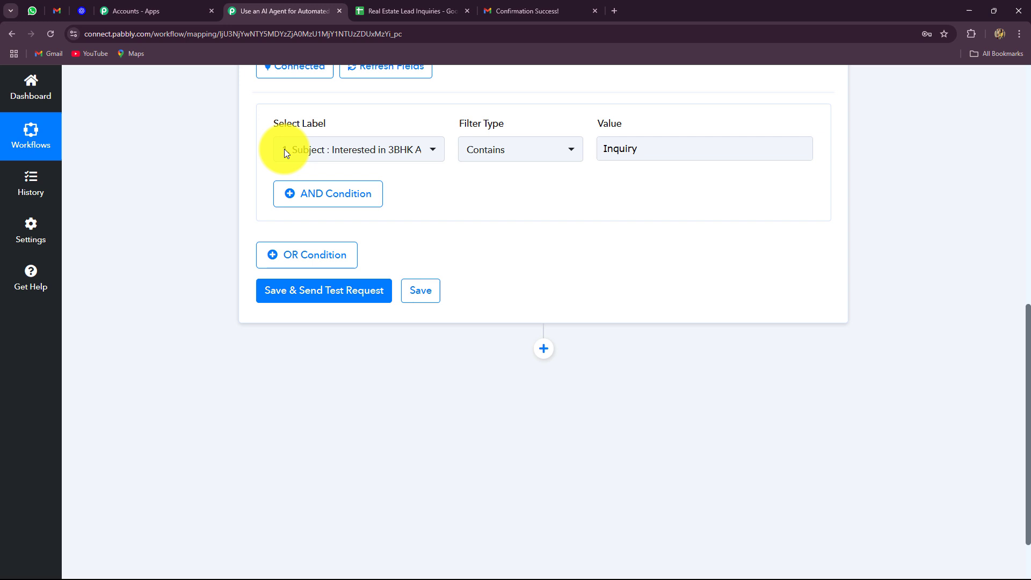
{"action": "double_click", "coordinate": [605, 156]}
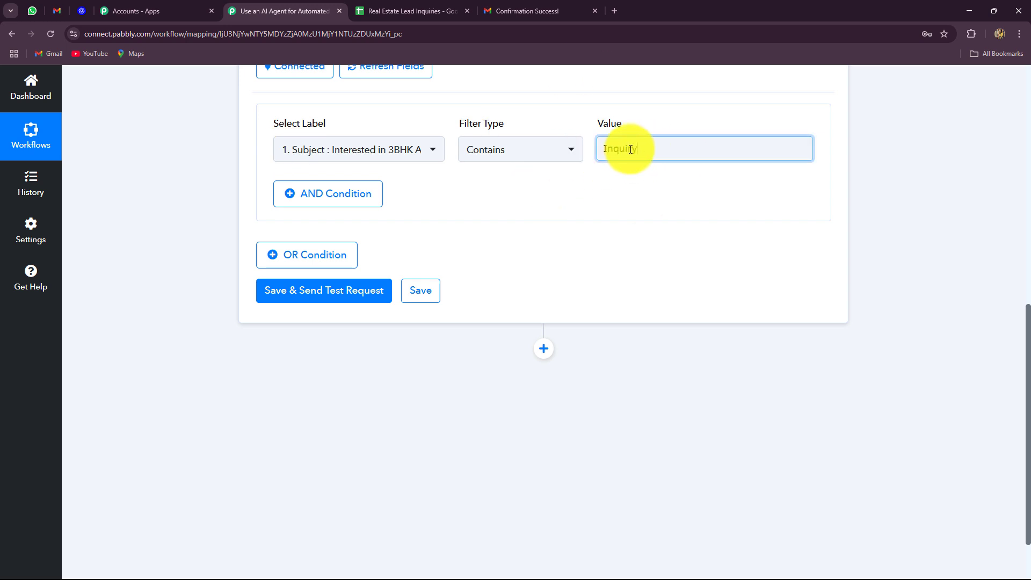
{"action": "left_click", "coordinate": [228, 187]}
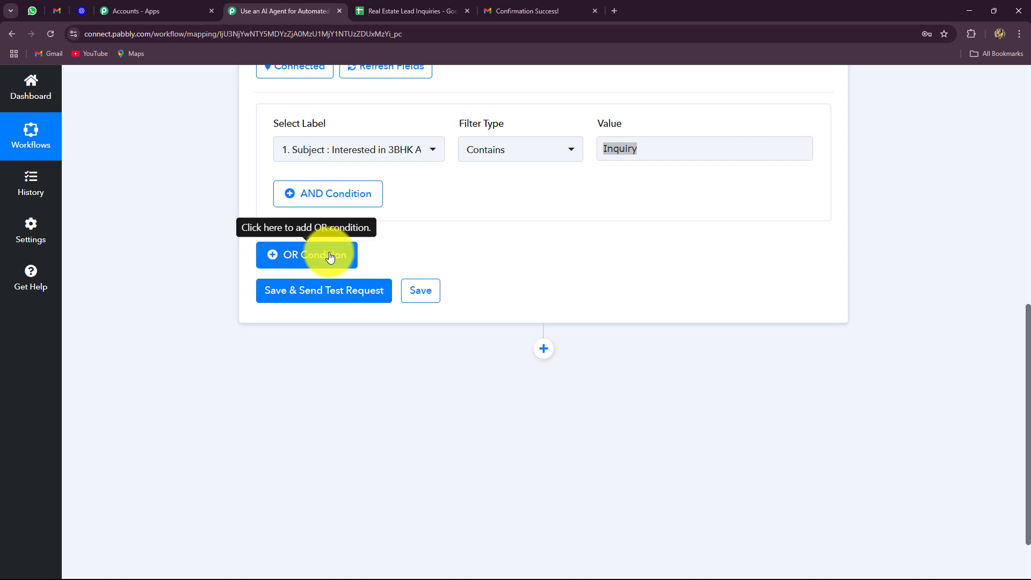
Add an OR condition: Subject Contains 'Interested'
{"action": "left_click", "coordinate": [290, 260]}
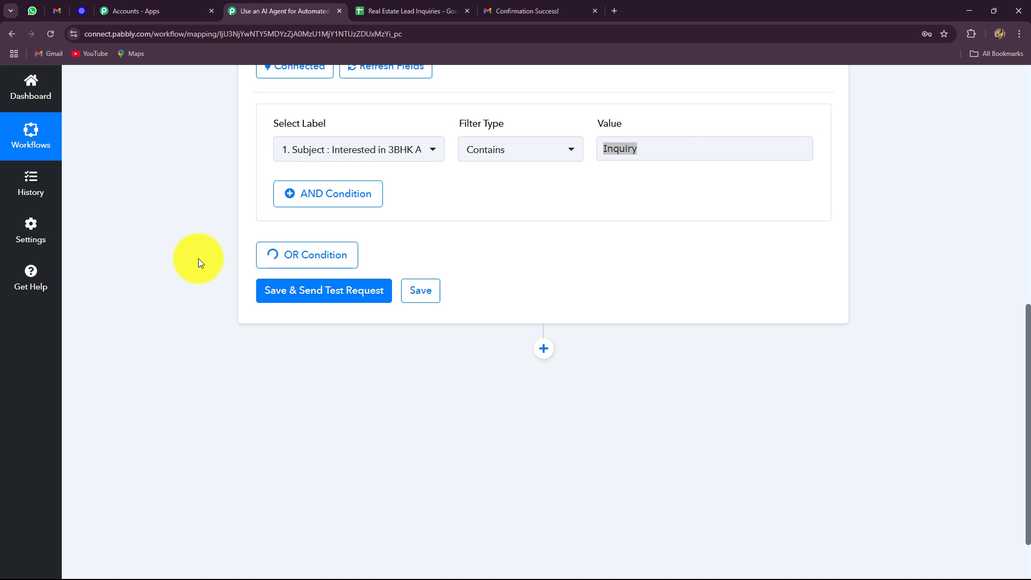
{"action": "left_click", "coordinate": [413, 287]}
{"action": "type", "text": "sub"}
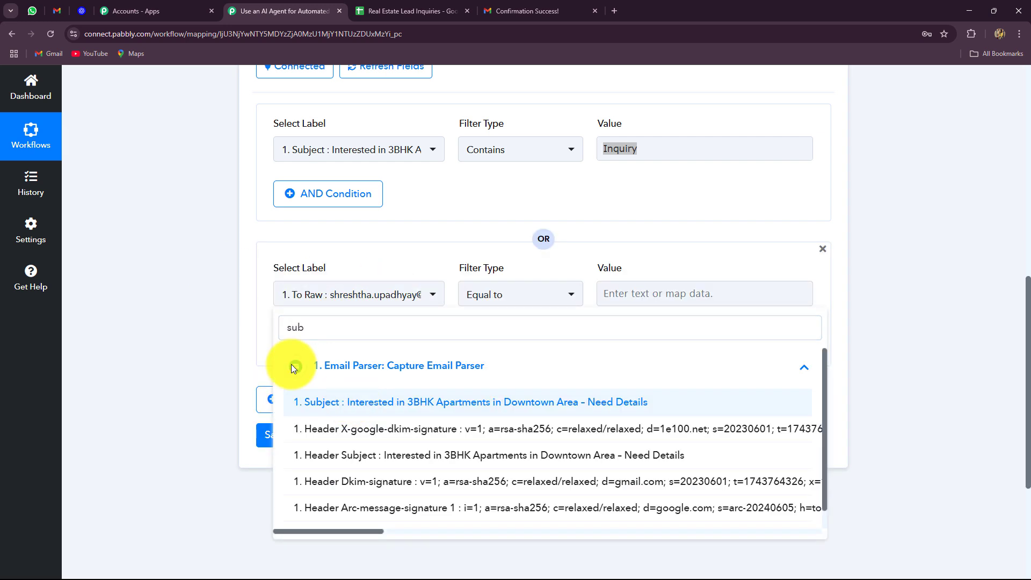
{"action": "left_click", "coordinate": [317, 402]}
{"action": "left_click", "coordinate": [486, 295]}
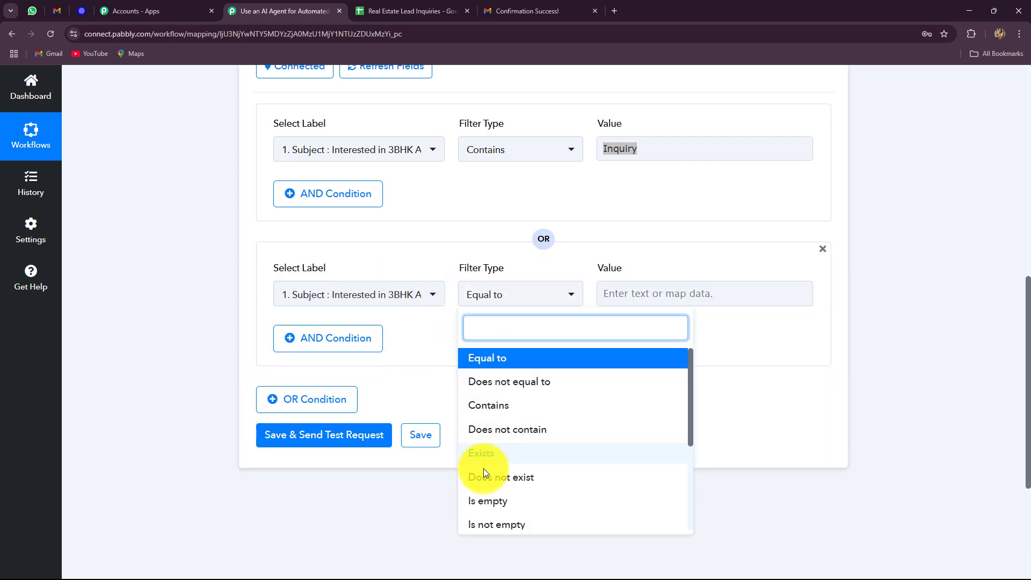
{"action": "scroll", "coordinate": [488, 403], "scroll_direction": "down", "scroll_amount": 2}
{"action": "scroll", "coordinate": [489, 413], "scroll_direction": "up", "scroll_amount": 2}
{"action": "left_click", "coordinate": [489, 406]}
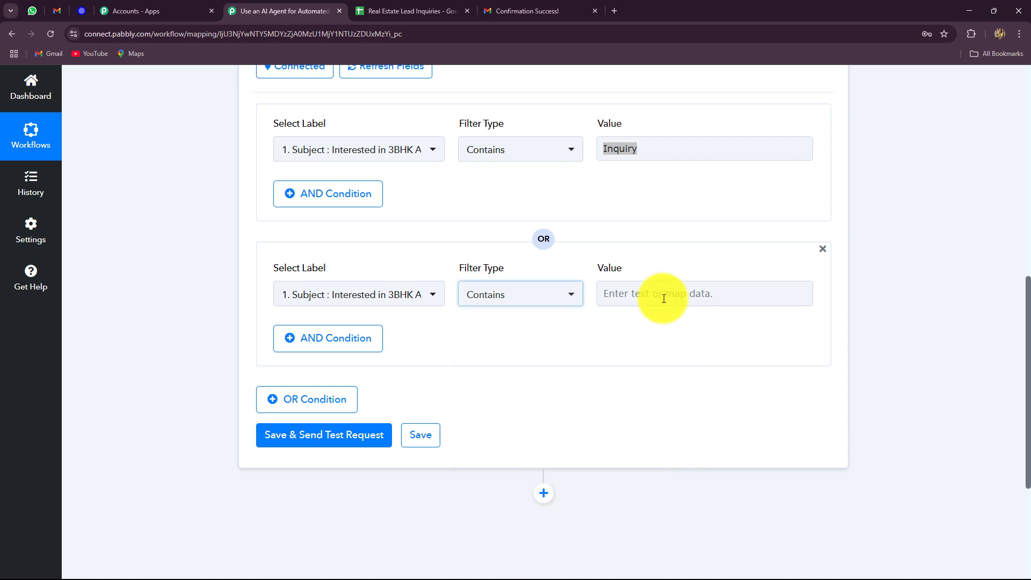
{"action": "left_click", "coordinate": [665, 296]}
{"action": "type", "text": "Interested"}
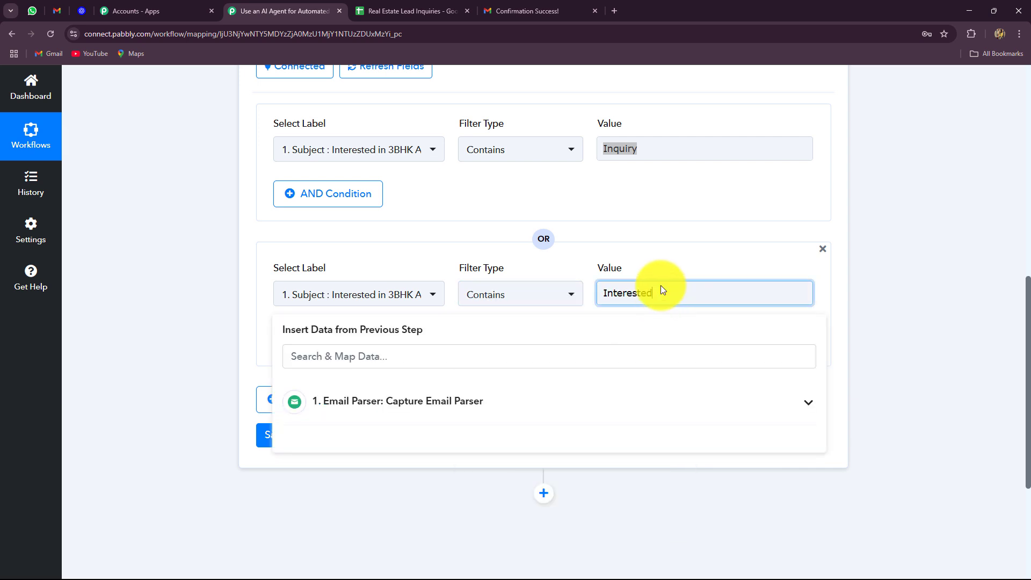
{"action": "left_click", "coordinate": [252, 366]}
Add a third OR condition with the value 'Home'
{"action": "left_click", "coordinate": [310, 400]}
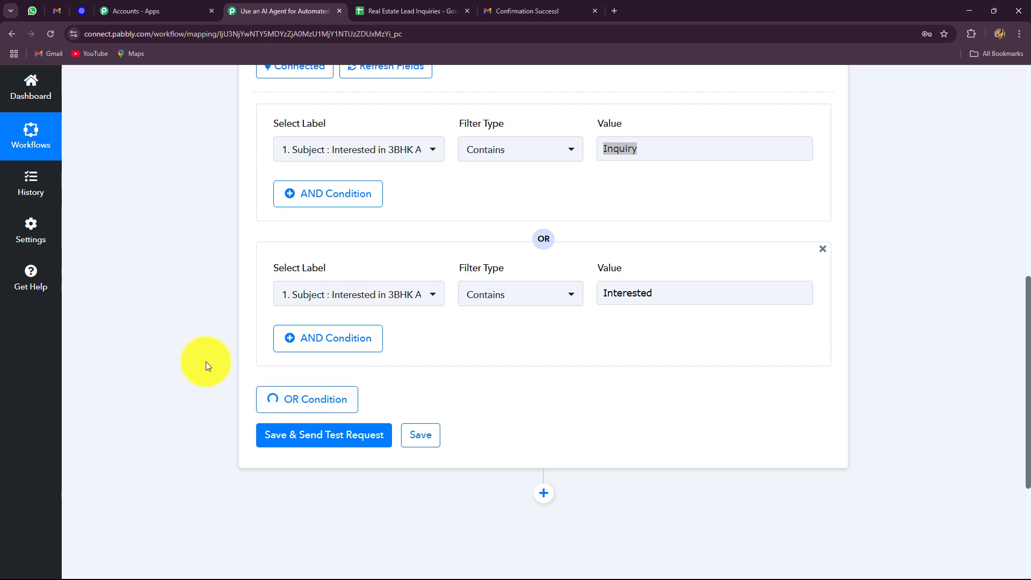
{"action": "scroll", "coordinate": [206, 363], "scroll_direction": "down", "scroll_amount": 2}
{"action": "left_click", "coordinate": [648, 329]}
{"action": "type", "text": "Home"}
{"action": "left_click", "coordinate": [228, 329]}
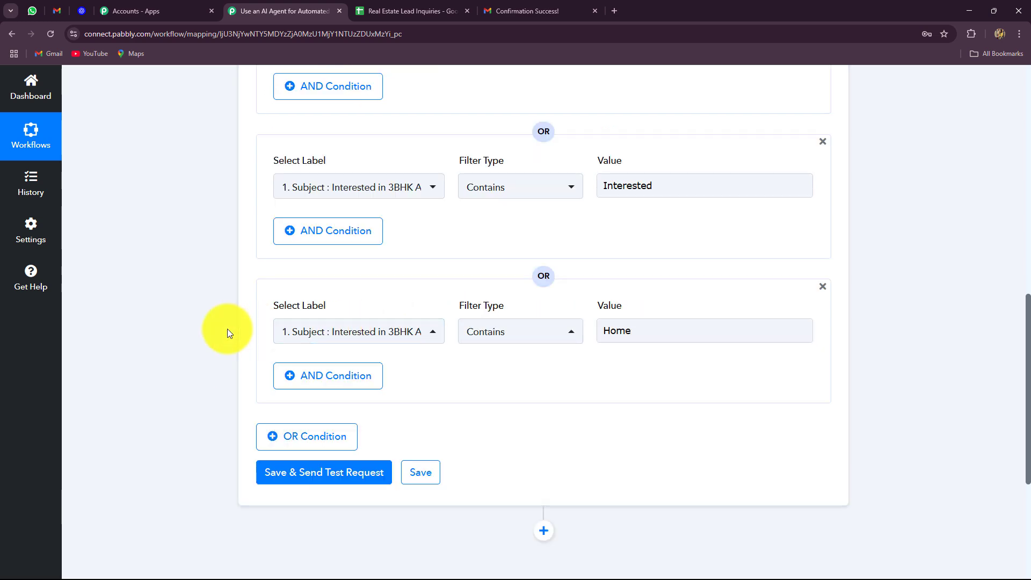
{"action": "scroll", "coordinate": [268, 269], "scroll_direction": "down", "scroll_amount": 4}
Add a fourth OR condition: Subject Contains 'Details'
{"action": "left_click", "coordinate": [344, 188]}
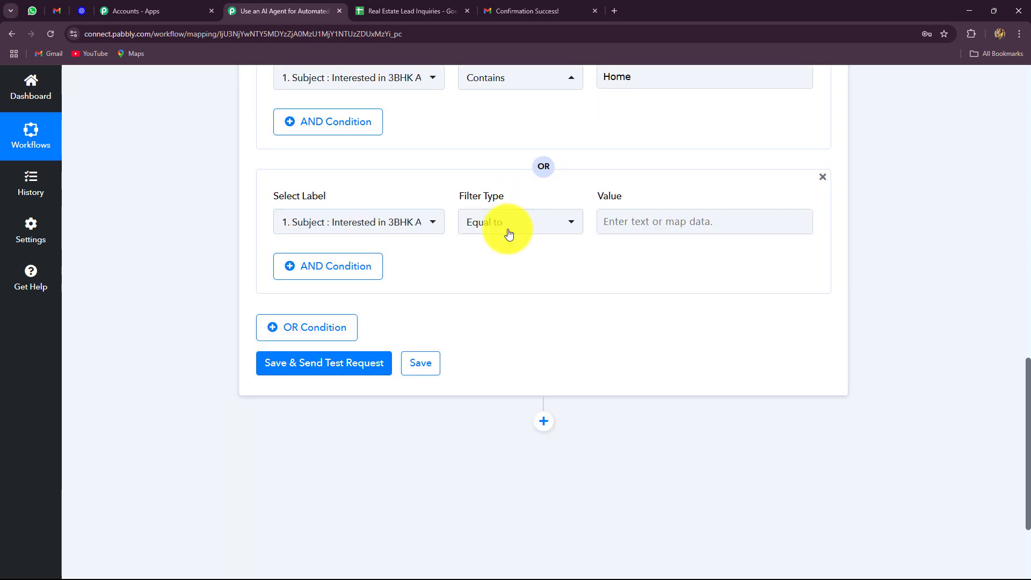
{"action": "left_click", "coordinate": [507, 225]}
{"action": "left_click", "coordinate": [486, 330]}
{"action": "left_click", "coordinate": [609, 221]}
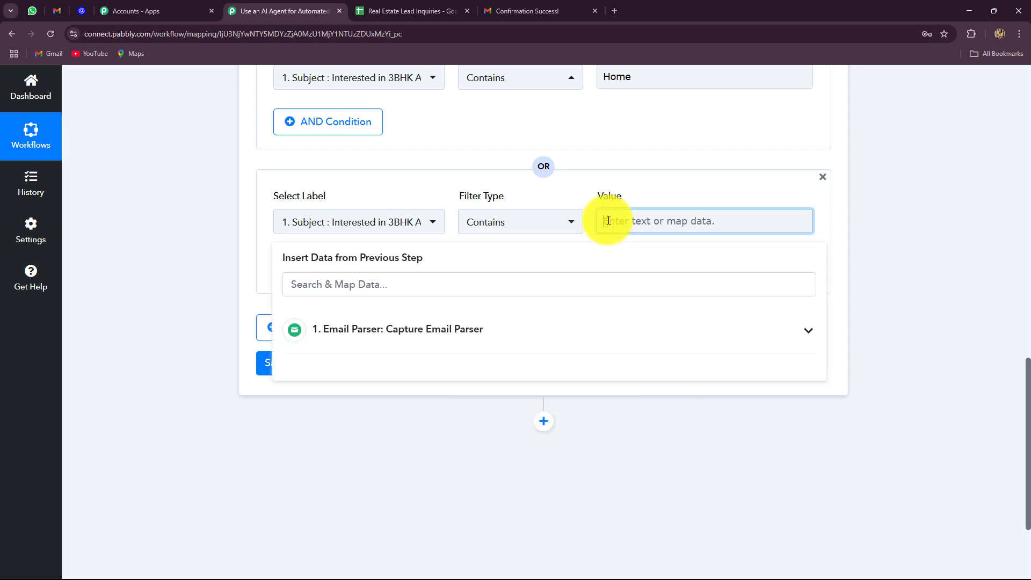
{"action": "type", "text": "Details"}
{"action": "left_click", "coordinate": [238, 275]}
{"action": "scroll", "coordinate": [238, 275], "scroll_direction": "up", "scroll_amount": 5}
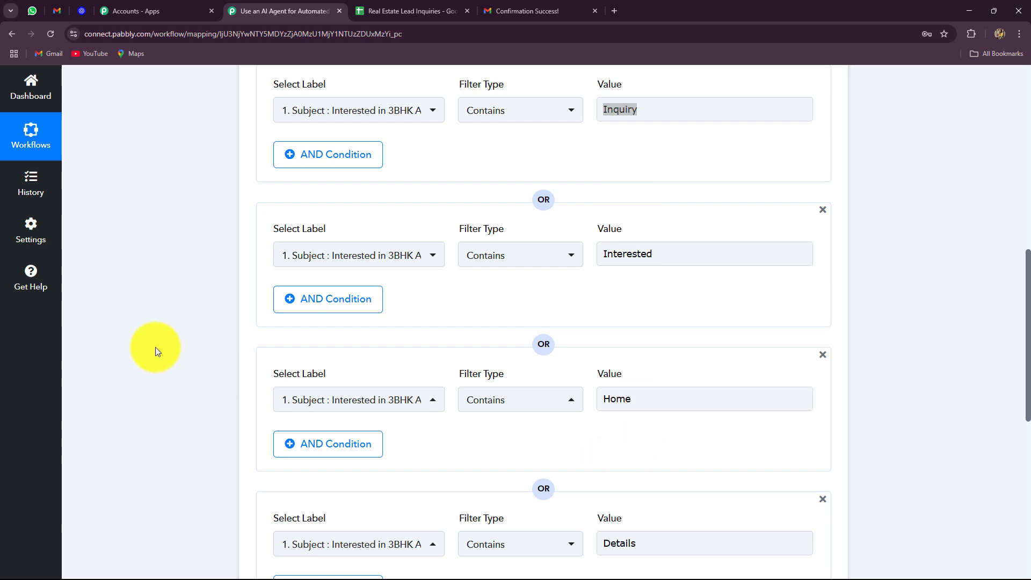
{"action": "scroll", "coordinate": [179, 319], "scroll_direction": "down", "scroll_amount": 4}
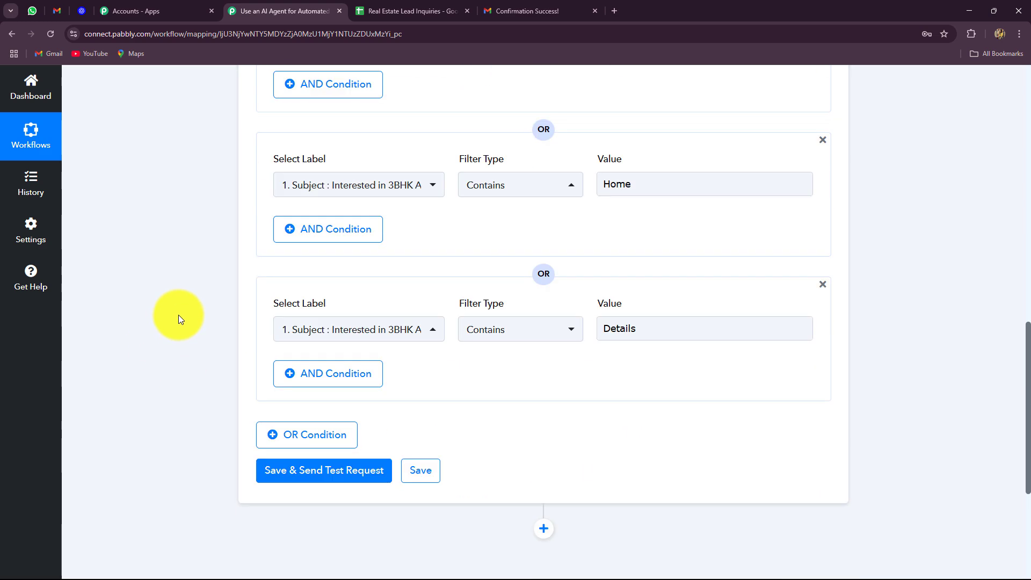
{"action": "scroll", "coordinate": [178, 315], "scroll_direction": "down", "scroll_amount": 5}
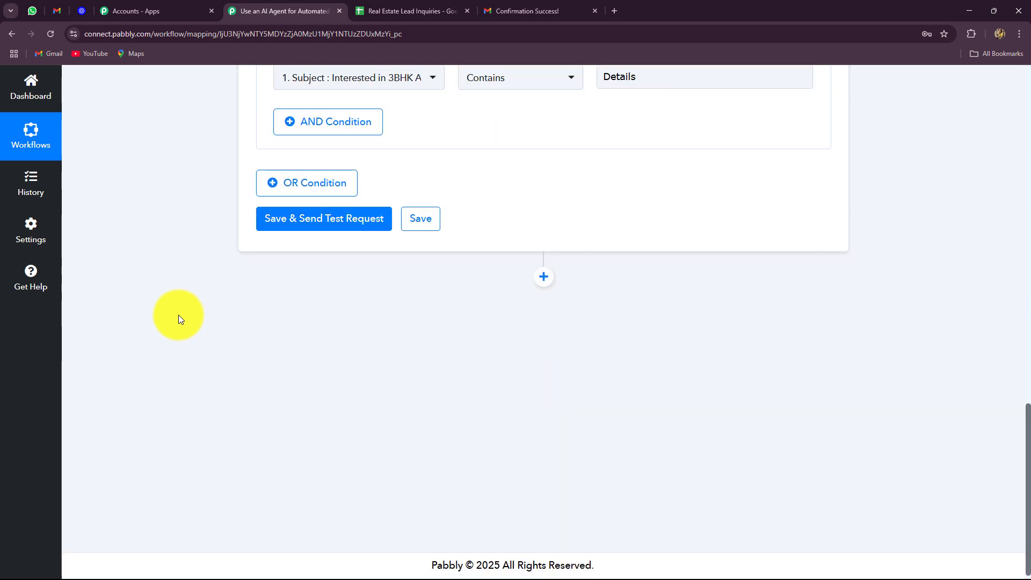
Save and test the filter, confirming the 'Condition is true' success response
{"action": "left_click", "coordinate": [324, 220]}
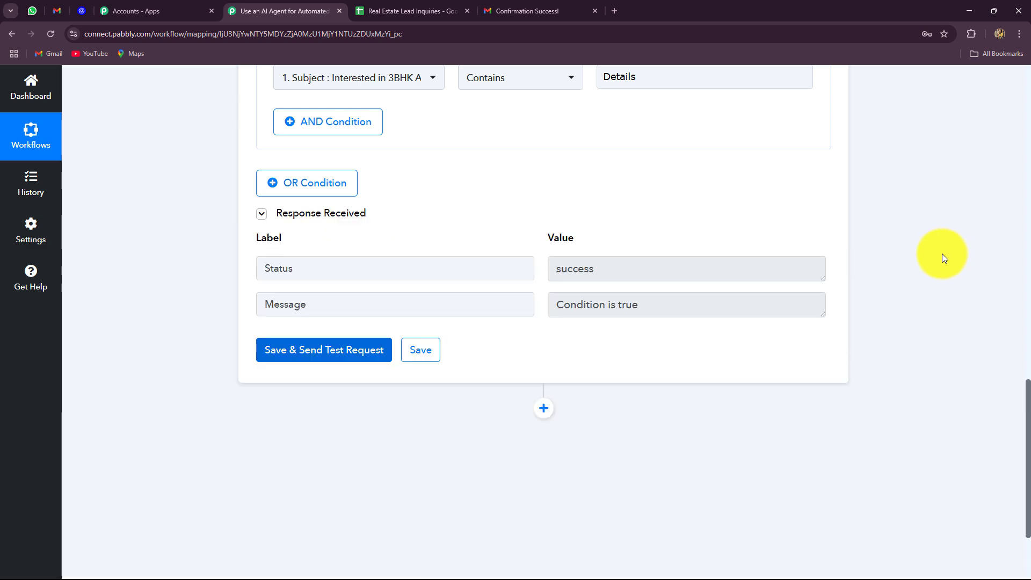
{"action": "left_click_drag", "start_coordinate": [667, 300], "coordinate": [534, 317]}
{"action": "scroll", "coordinate": [577, 345], "scroll_direction": "up", "scroll_amount": 8}
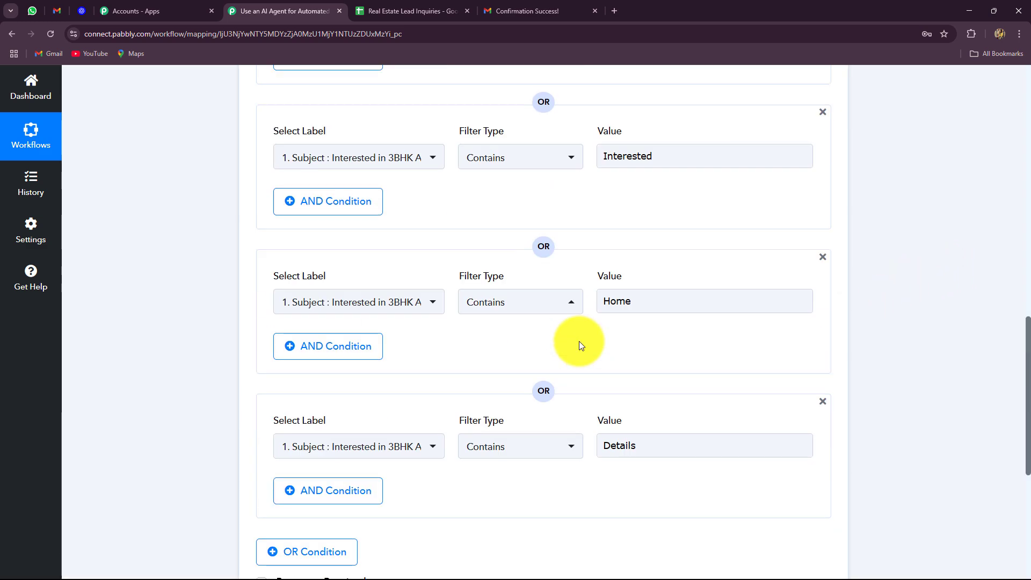
{"action": "scroll", "coordinate": [453, 263], "scroll_direction": "up", "scroll_amount": 4}
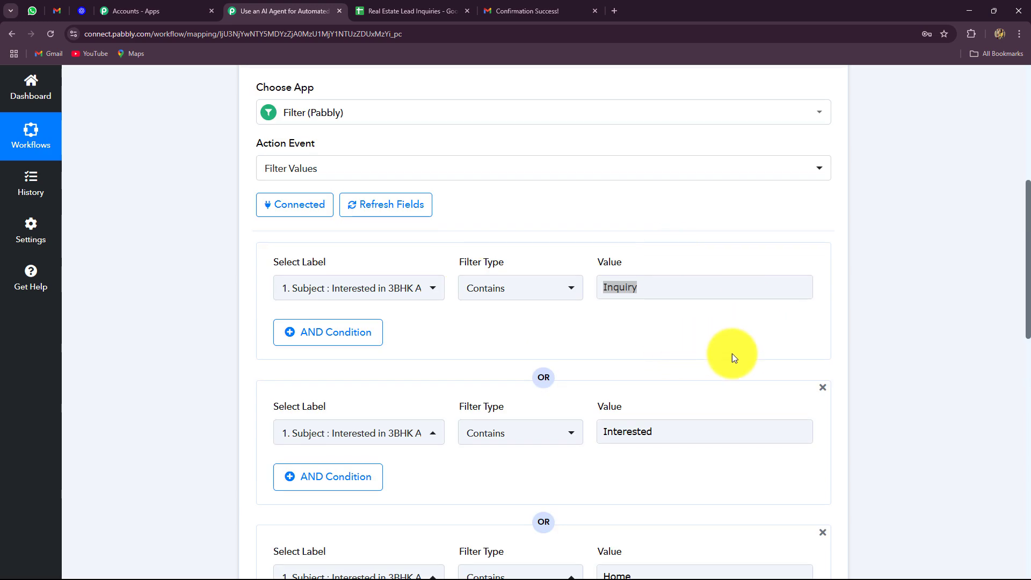
{"action": "scroll", "coordinate": [866, 345], "scroll_direction": "down", "scroll_amount": 9}
{"action": "scroll", "coordinate": [865, 345], "scroll_direction": "down", "scroll_amount": 5}
Add an OpenAI step after the filter with the ChatGPT action event, then start connecting
{"action": "left_click", "coordinate": [543, 276]}
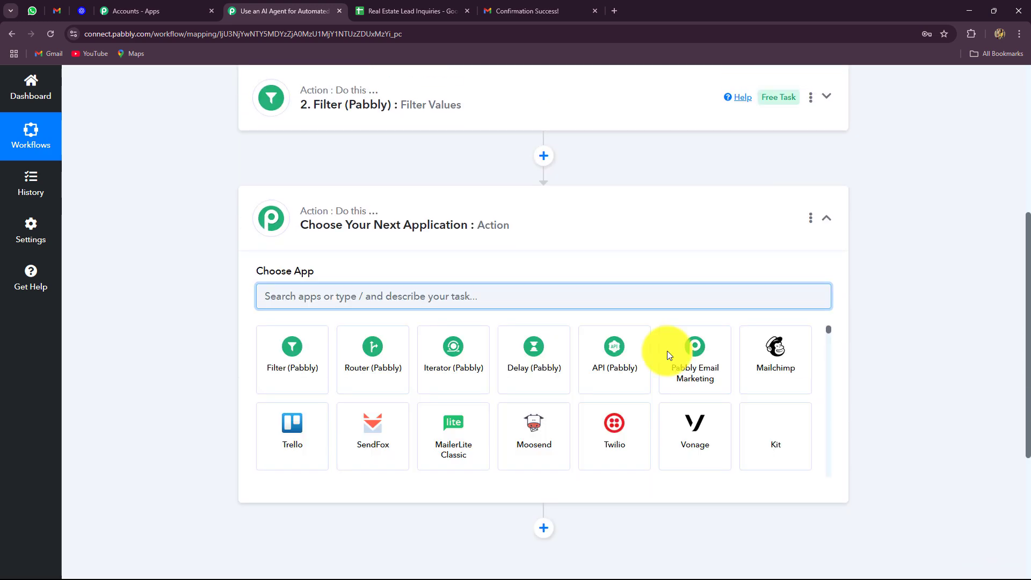
{"action": "type", "text": "ope"}
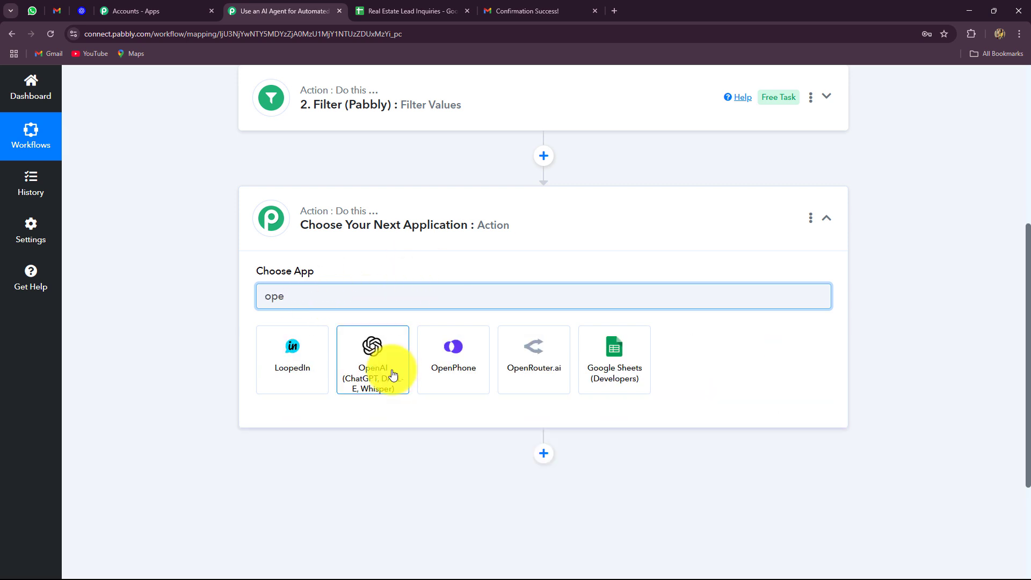
{"action": "left_click", "coordinate": [395, 374]}
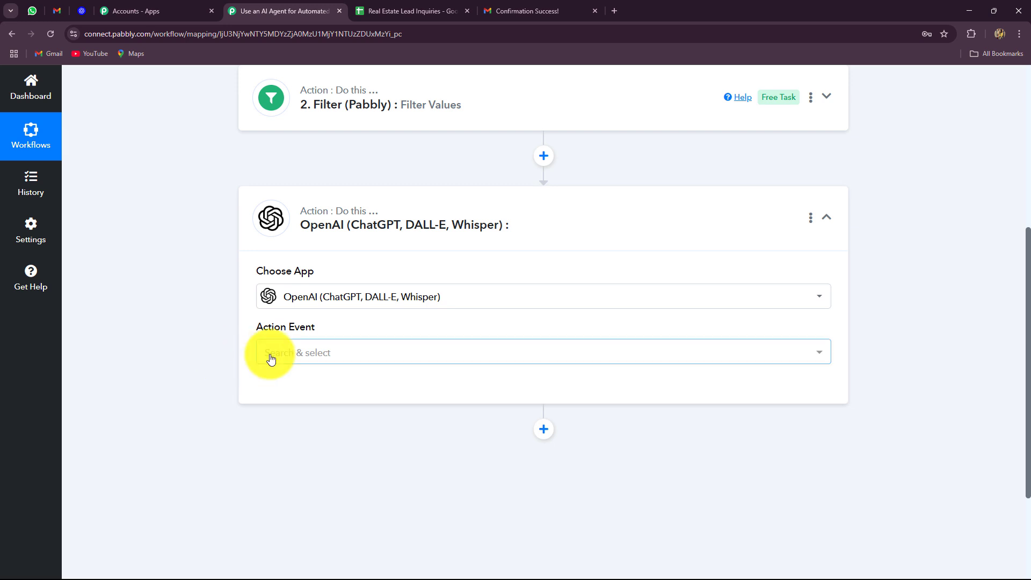
{"action": "scroll", "coordinate": [209, 356], "scroll_direction": "down", "scroll_amount": 2}
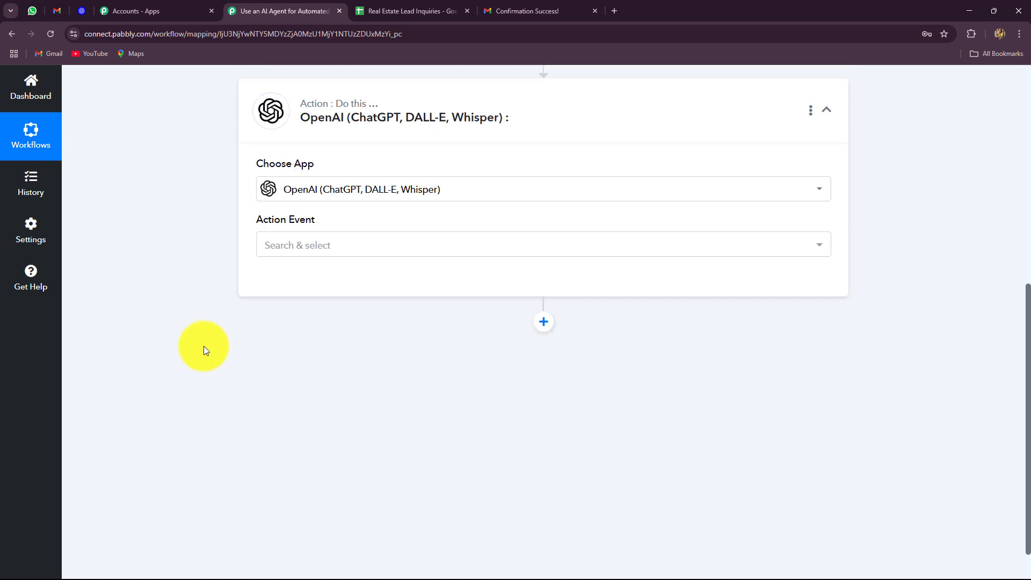
{"action": "left_click", "coordinate": [307, 247]}
{"action": "left_click", "coordinate": [289, 305]}
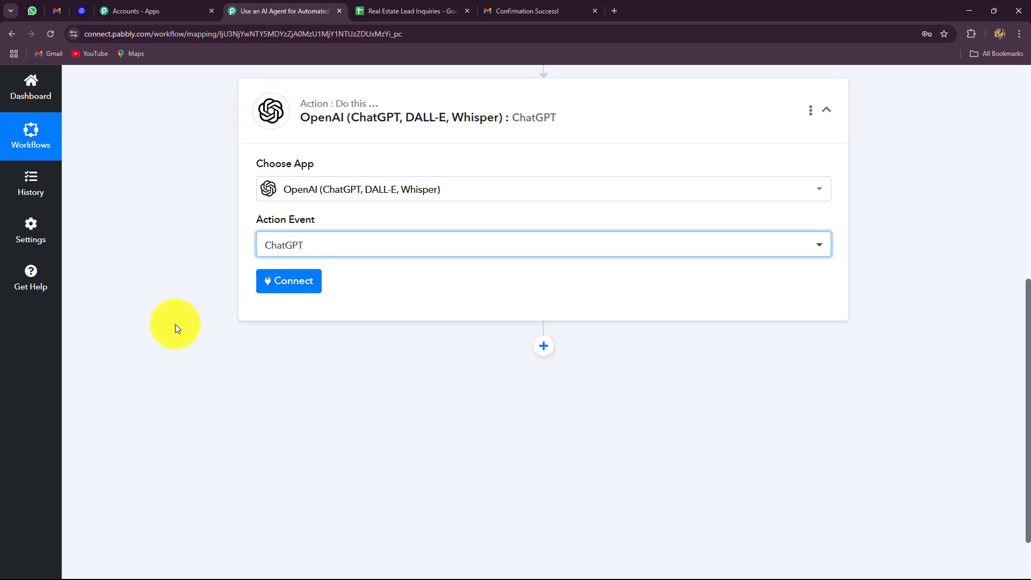
{"action": "left_click", "coordinate": [281, 286]}
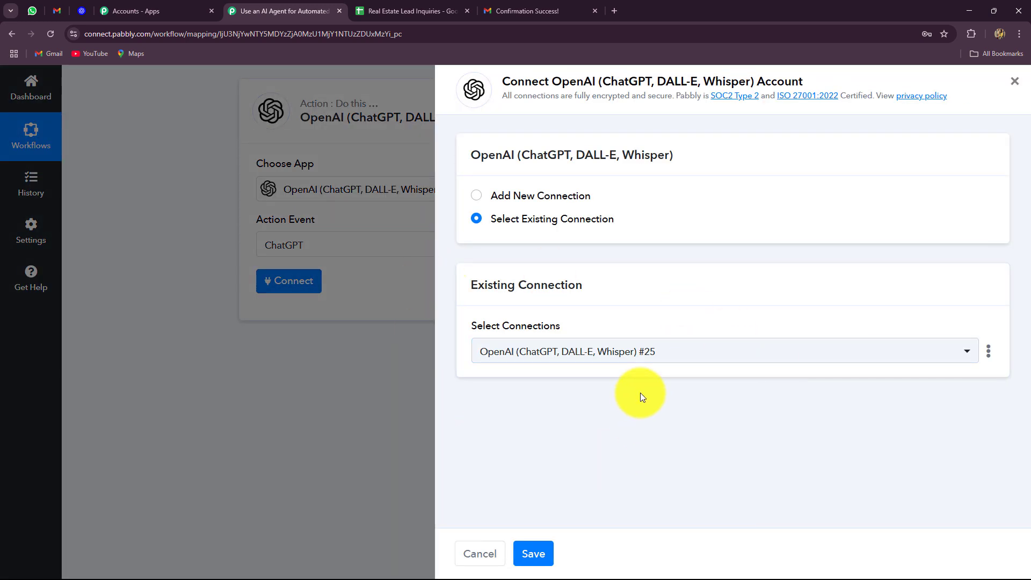
Try a new OpenAI connection, visiting the OpenAI API keys page to create a secret key
{"action": "left_click", "coordinate": [74, 15]}
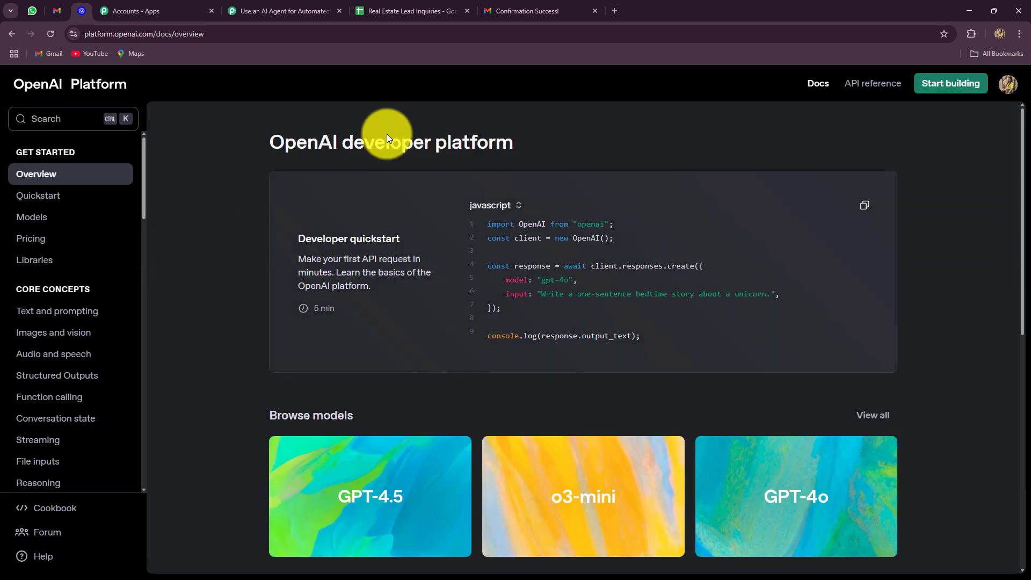
{"action": "left_click", "coordinate": [277, 10]}
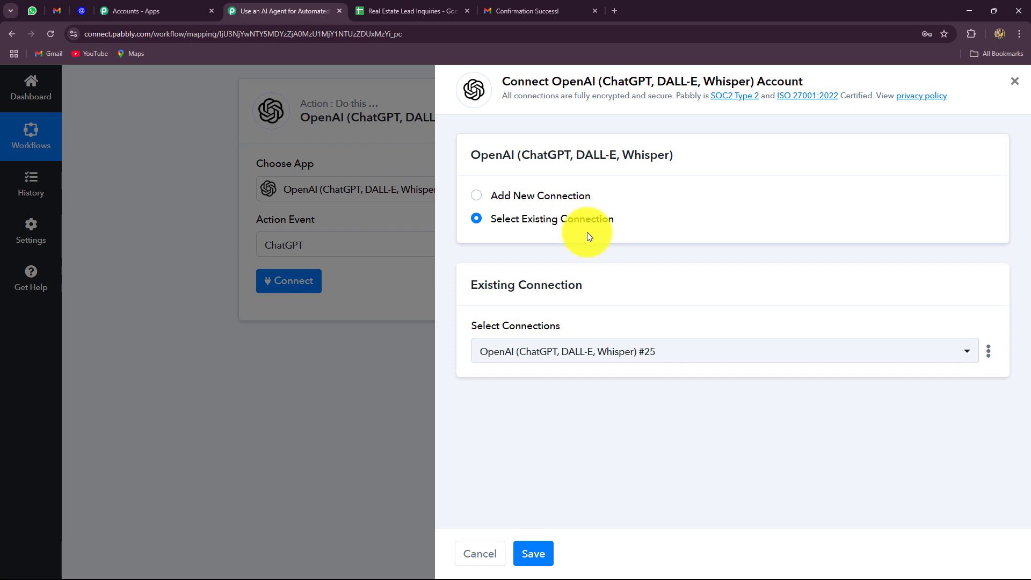
{"action": "left_click", "coordinate": [475, 195]}
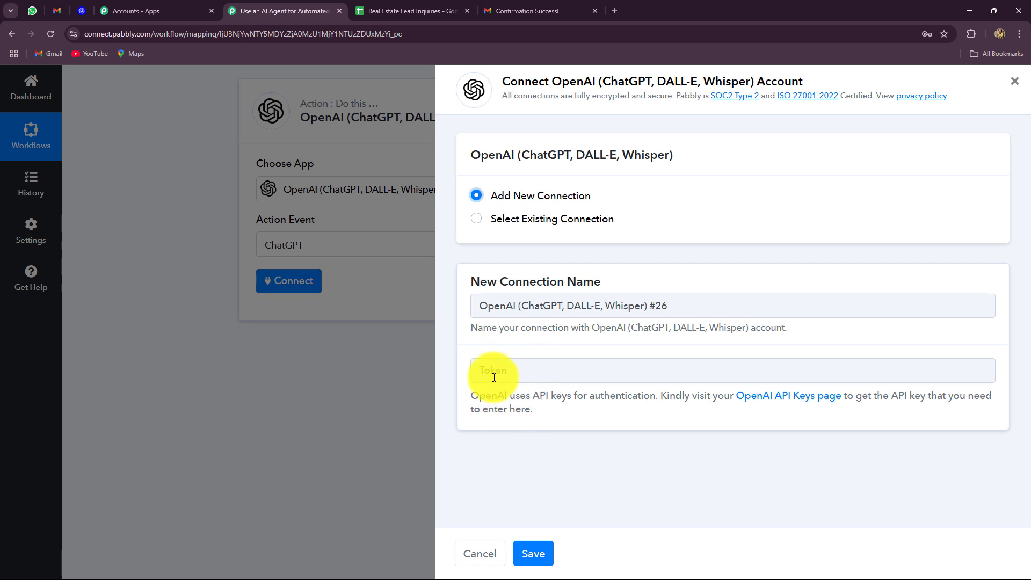
{"action": "left_click", "coordinate": [763, 397]}
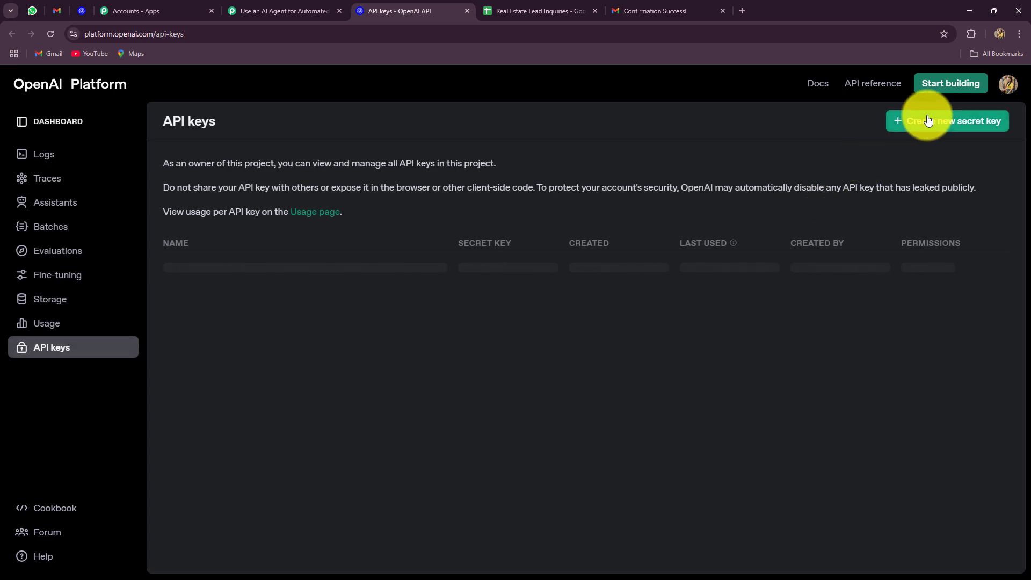
{"action": "left_click", "coordinate": [912, 121]}
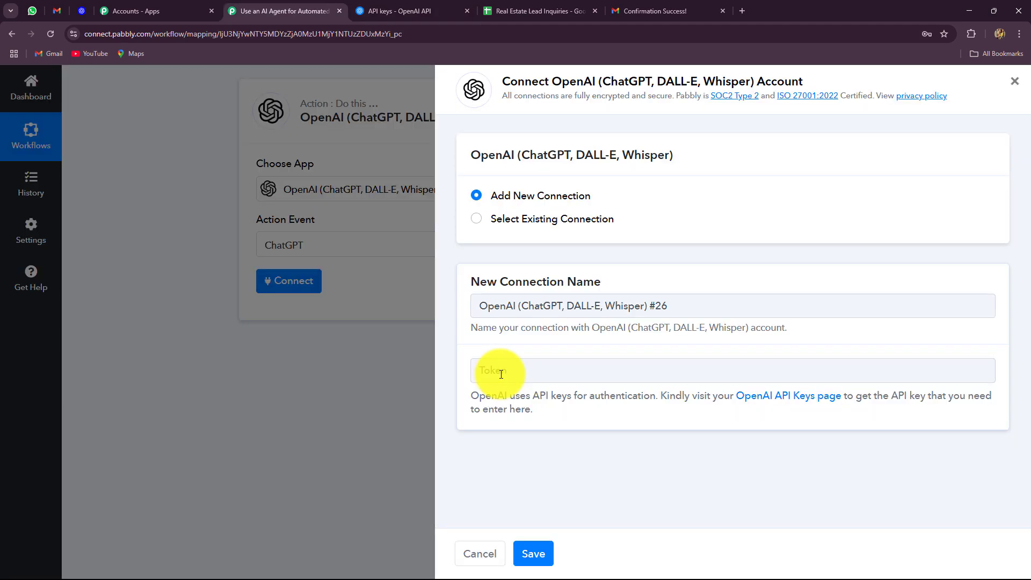
{"action": "left_click", "coordinate": [501, 374]}
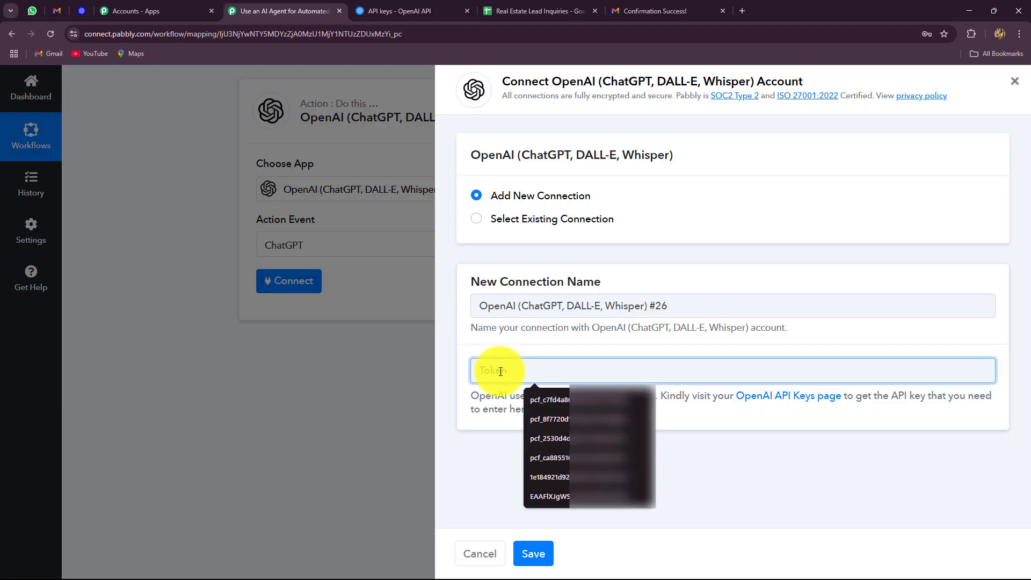
Switch to Select Existing Connection and pick a saved OpenAI connection
{"action": "left_click_drag", "start_coordinate": [476, 218], "coordinate": [478, 228]}
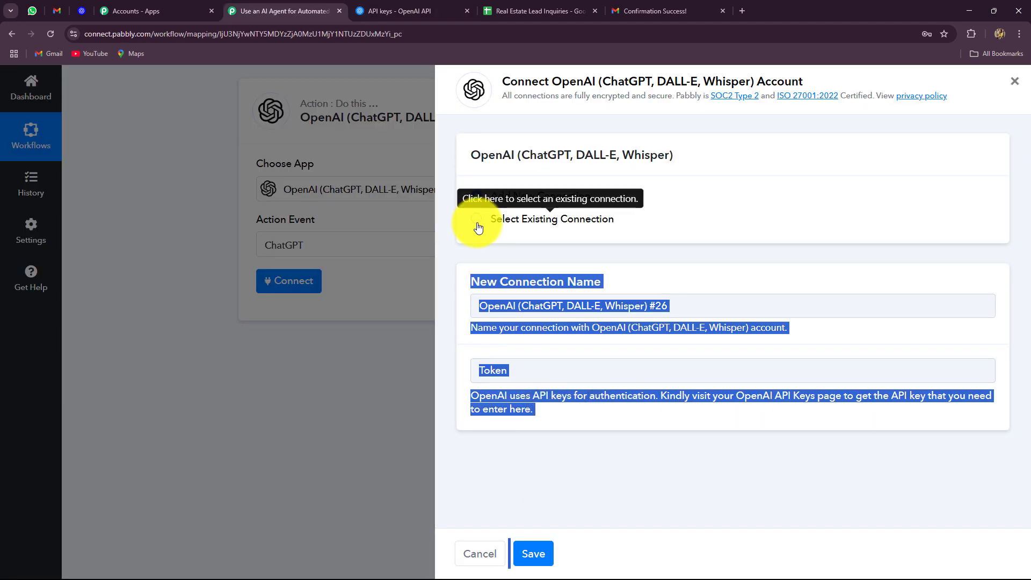
{"action": "left_click", "coordinate": [476, 219]}
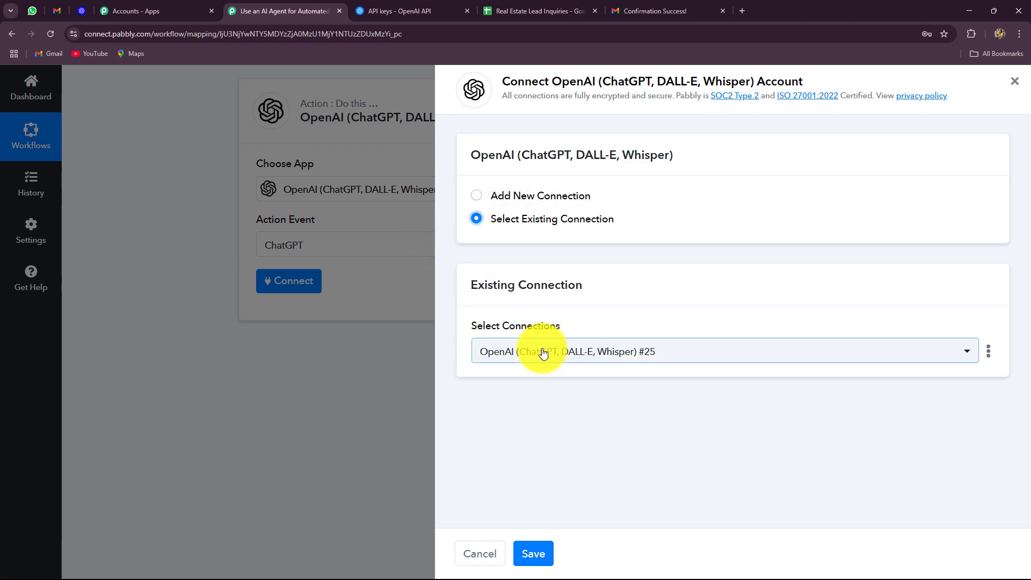
{"action": "left_click", "coordinate": [543, 351]}
{"action": "left_click", "coordinate": [577, 457]}
Save the existing OpenAI connection for the ChatGPT action
{"action": "left_click", "coordinate": [533, 554]}
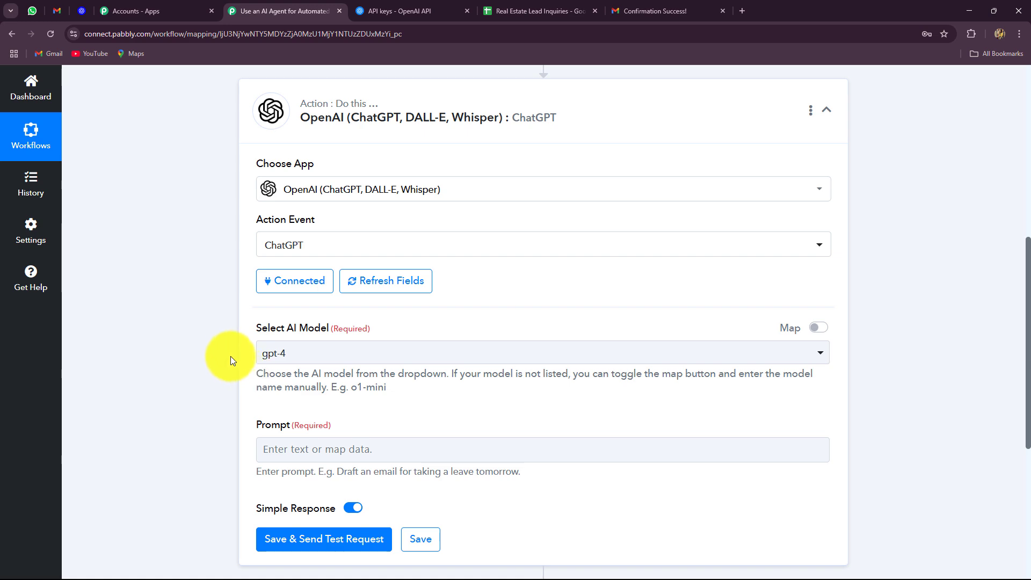
{"action": "scroll", "coordinate": [229, 359], "scroll_direction": "down", "scroll_amount": 1}
{"action": "scroll", "coordinate": [228, 359], "scroll_direction": "up", "scroll_amount": 5}
{"action": "scroll", "coordinate": [228, 359], "scroll_direction": "down", "scroll_amount": 8}
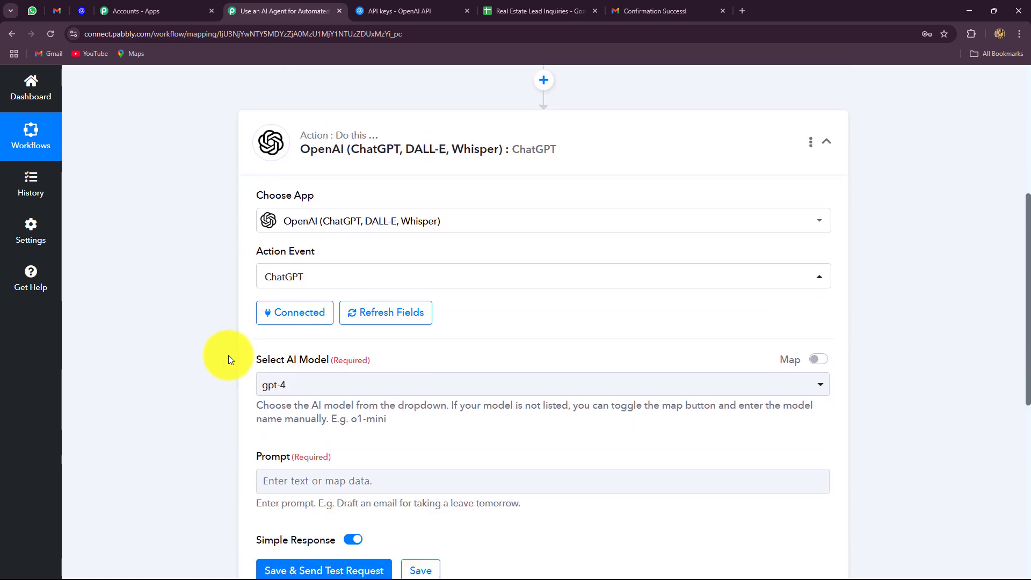
{"action": "scroll", "coordinate": [228, 355], "scroll_direction": "up", "scroll_amount": 2}
Set the AI model to gpt-4o-mini and move to the Prompt field
{"action": "left_click", "coordinate": [315, 242]}
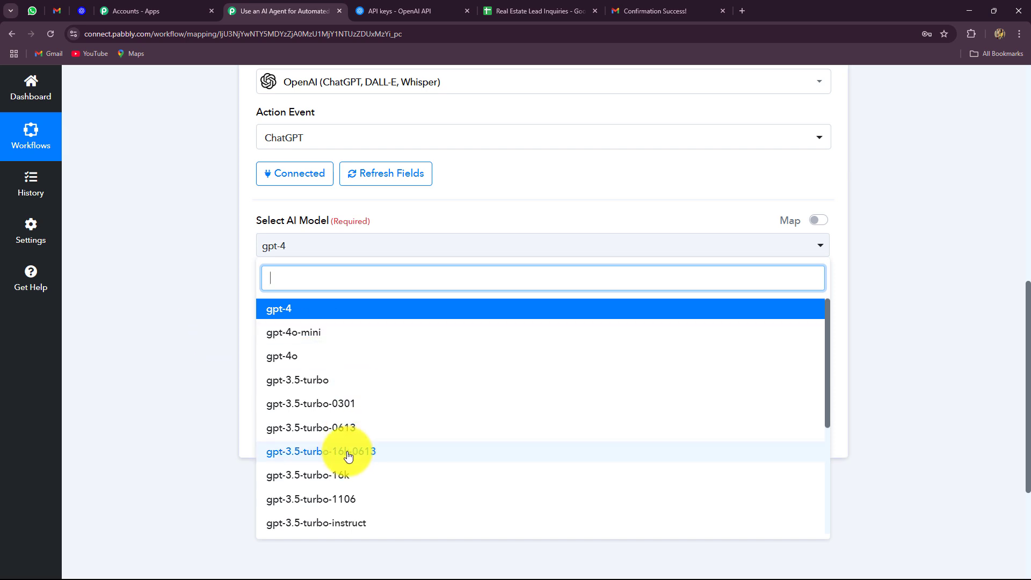
{"action": "scroll", "coordinate": [346, 453], "scroll_direction": "down", "scroll_amount": 4}
{"action": "scroll", "coordinate": [347, 454], "scroll_direction": "up", "scroll_amount": 4}
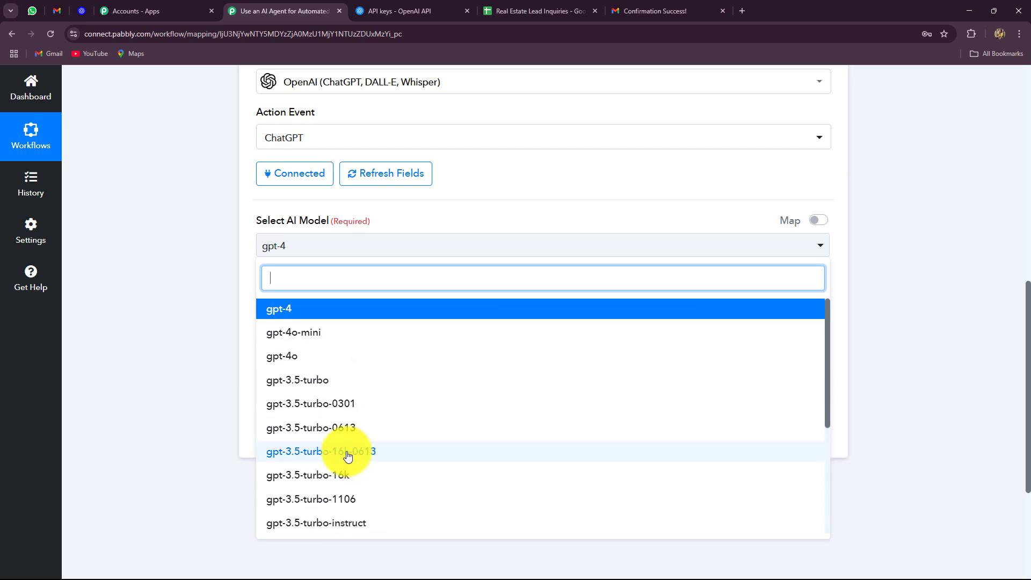
{"action": "left_click", "coordinate": [333, 340]}
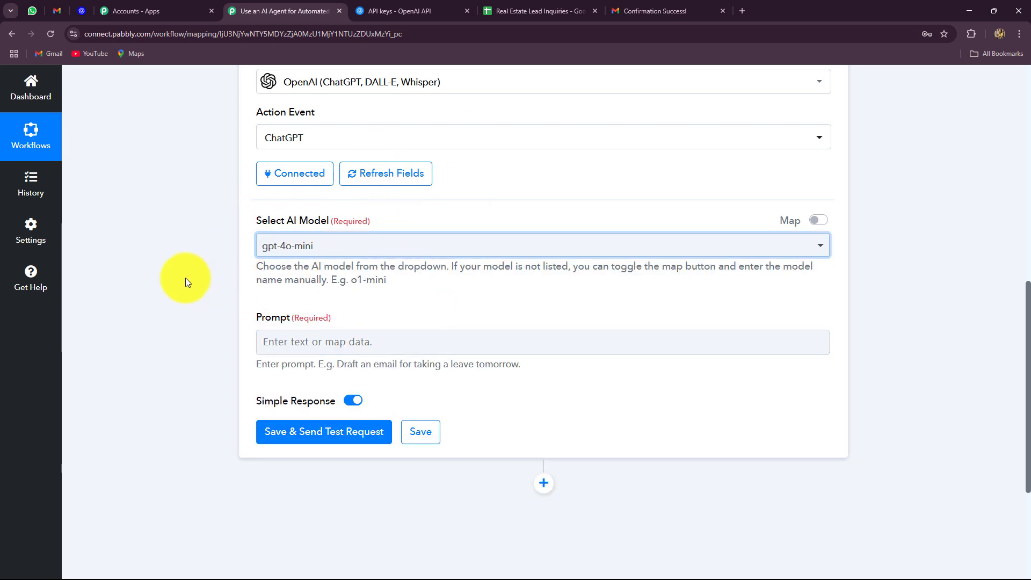
{"action": "scroll", "coordinate": [204, 236], "scroll_direction": "down", "scroll_amount": 2}
{"action": "left_click", "coordinate": [291, 239]}
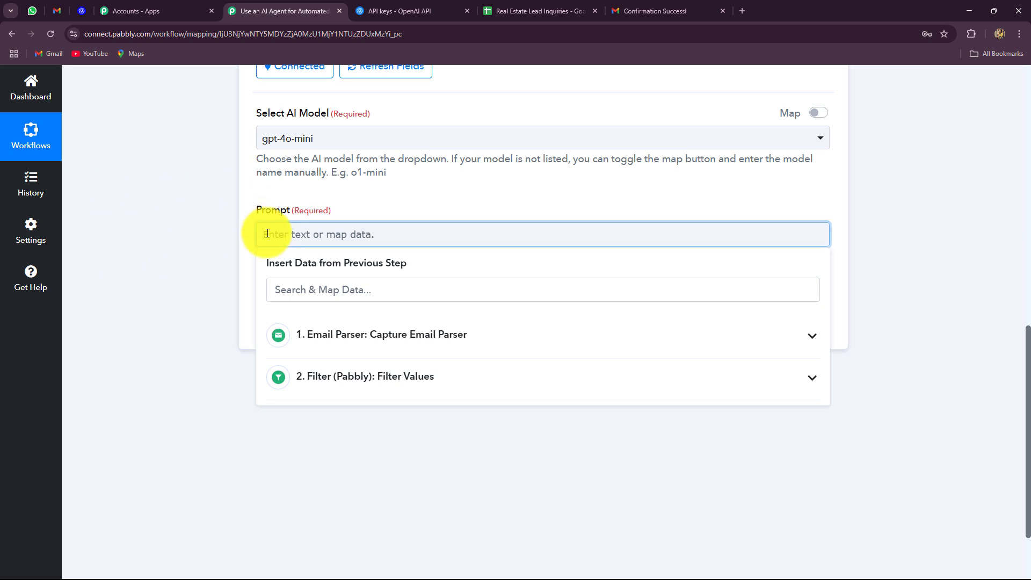
Paste the lead-extraction prompt and replace {Email_Content} with the Email Parser's Body Text field
{"action": "type", "text": "You are an AI assistant that extracts lead details and summarizes client inquiries from email messages. From the email text provided, extract the following:\\n\\n1. Full Name of the sender (if mentioned)\\n2. Email Address of the sender (if present)\\n3. A clear and concise single-sentence summary of the client's inquiry or request, without missing important details.\\n\\n### Email:\\n{Email_Content}\\n\\n### Output Format (JSON Only):\\n{\\n  \\\"full_name\\\": \\\"\\\",\\n  \\\"email\\\": \\\"\\\",\\n  \\\"summary\\\": \\\"\\\"\\n}\\n\\nEnsure the output is valid JSON, do not include any additional explanation or text."}
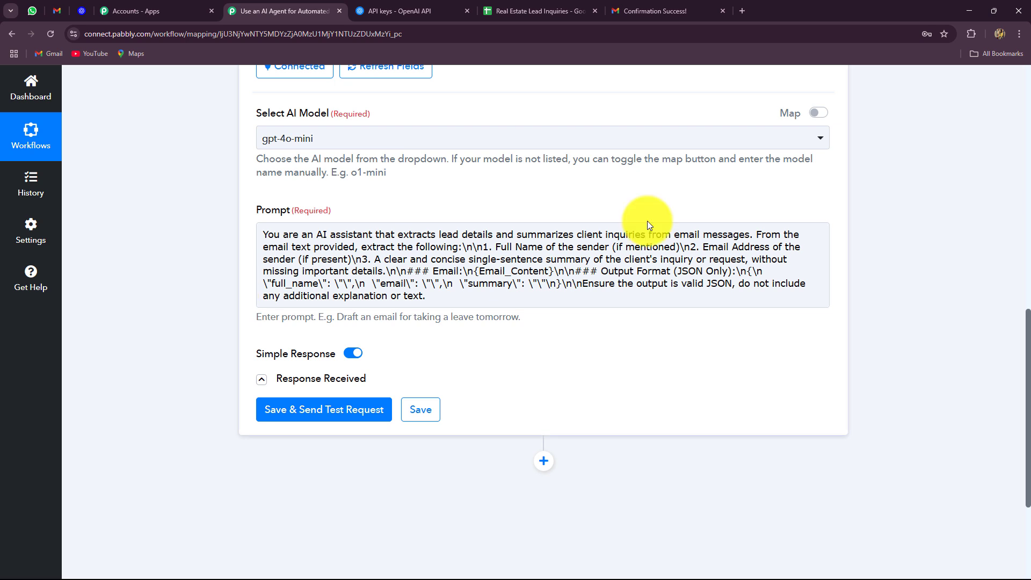
{"action": "left_click", "coordinate": [649, 236]}
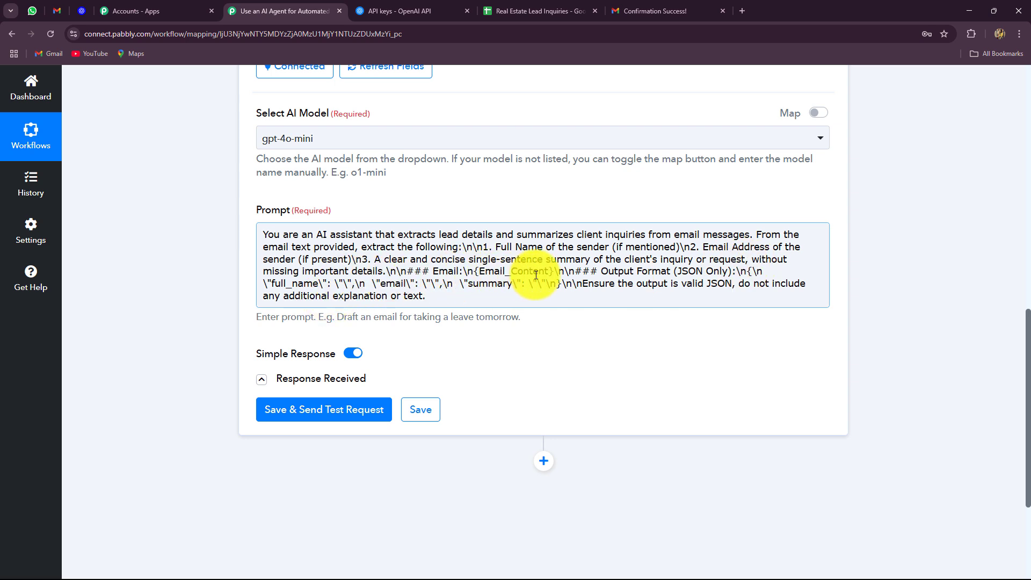
{"action": "left_click_drag", "start_coordinate": [553, 272], "coordinate": [476, 273]}
{"action": "key", "text": "BackSpace"}
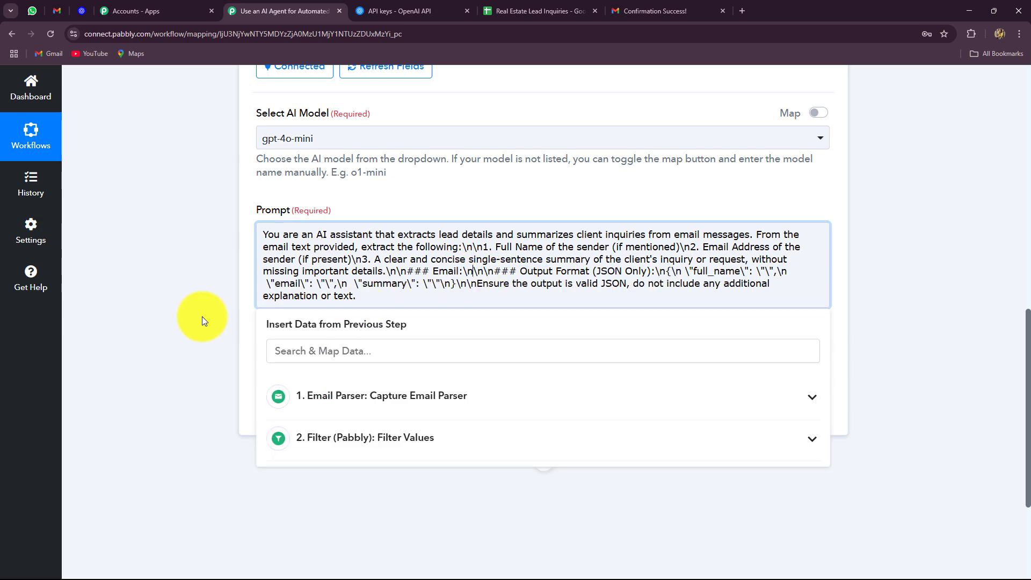
{"action": "scroll", "coordinate": [173, 327], "scroll_direction": "down", "scroll_amount": 2}
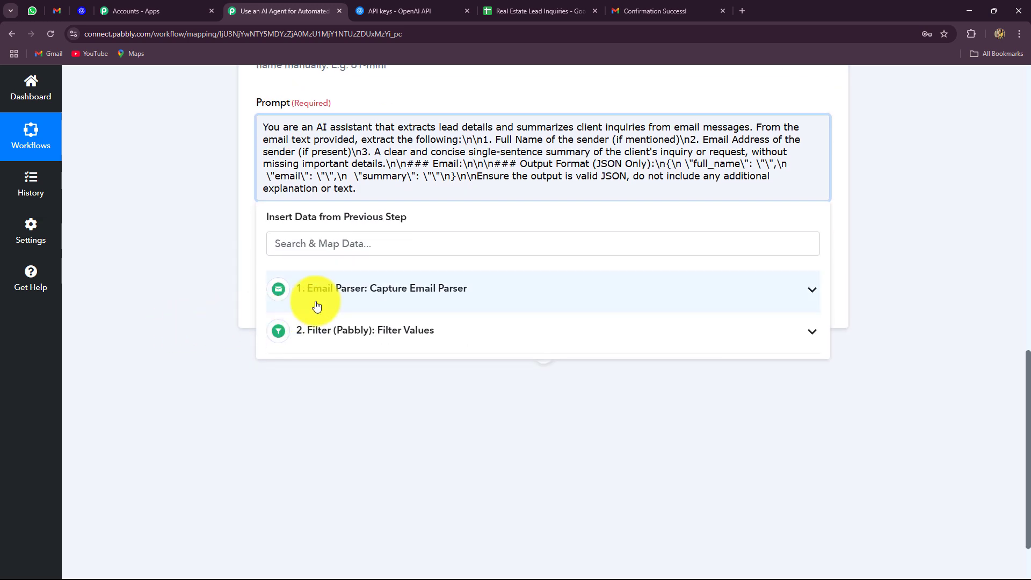
{"action": "left_click", "coordinate": [361, 290]}
{"action": "left_click", "coordinate": [326, 241]}
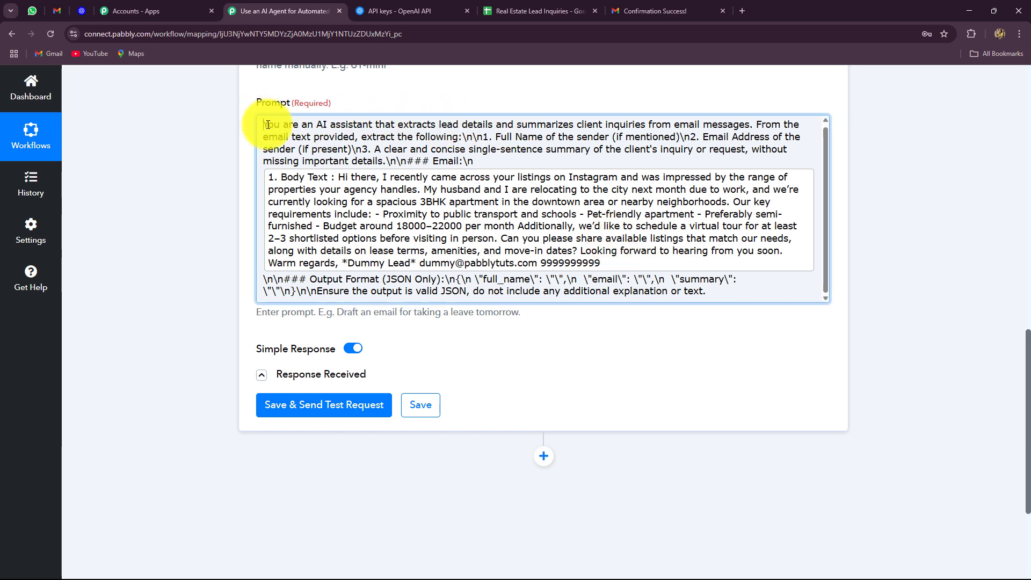
{"action": "left_click_drag", "start_coordinate": [267, 121], "coordinate": [172, 180]}
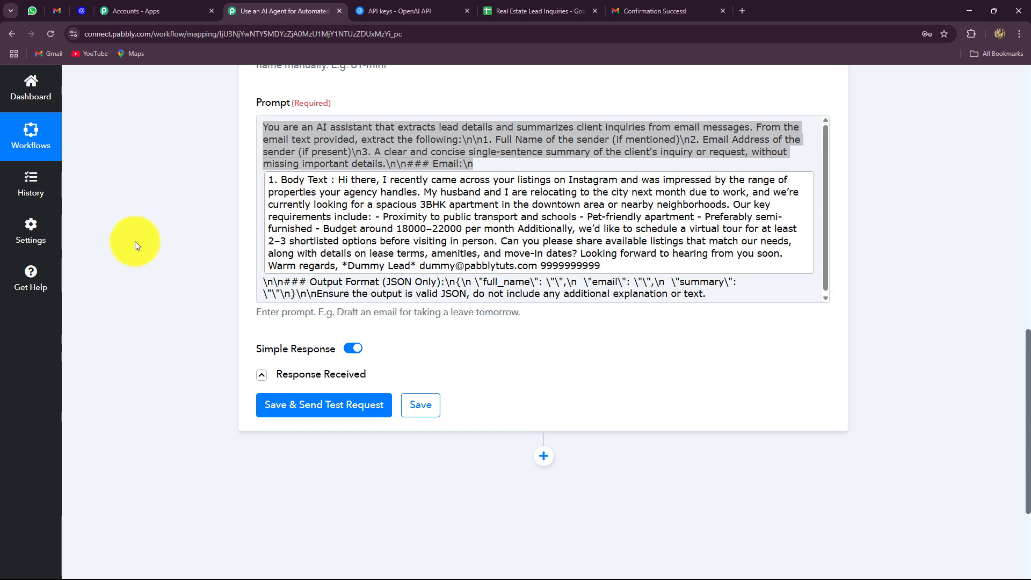
{"action": "scroll", "coordinate": [134, 239], "scroll_direction": "down", "scroll_amount": 2}
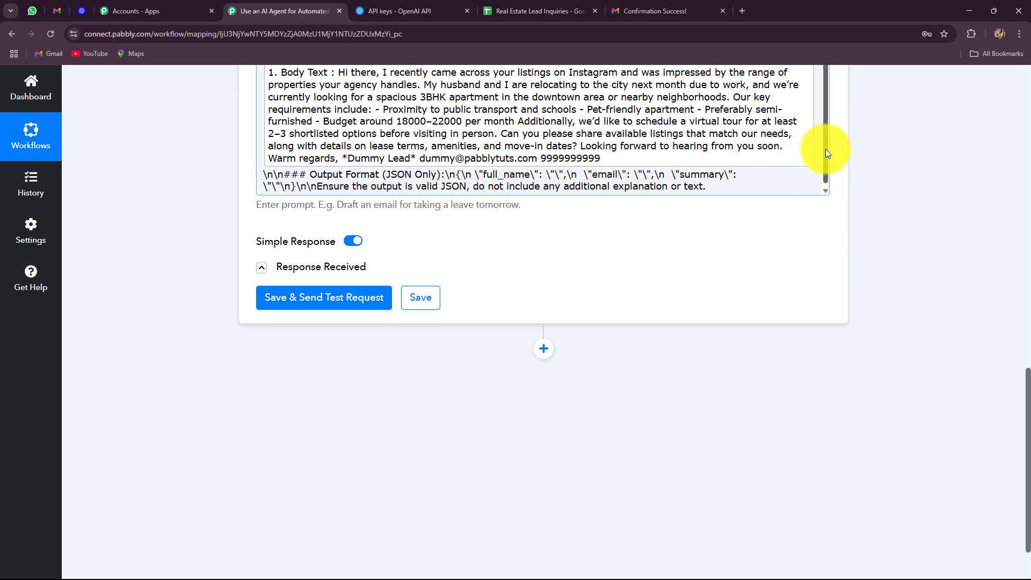
Send a ChatGPT test request and check the extracted full name and email address
{"action": "left_click_drag", "start_coordinate": [826, 149], "coordinate": [827, 173]}
{"action": "left_click", "coordinate": [290, 297]}
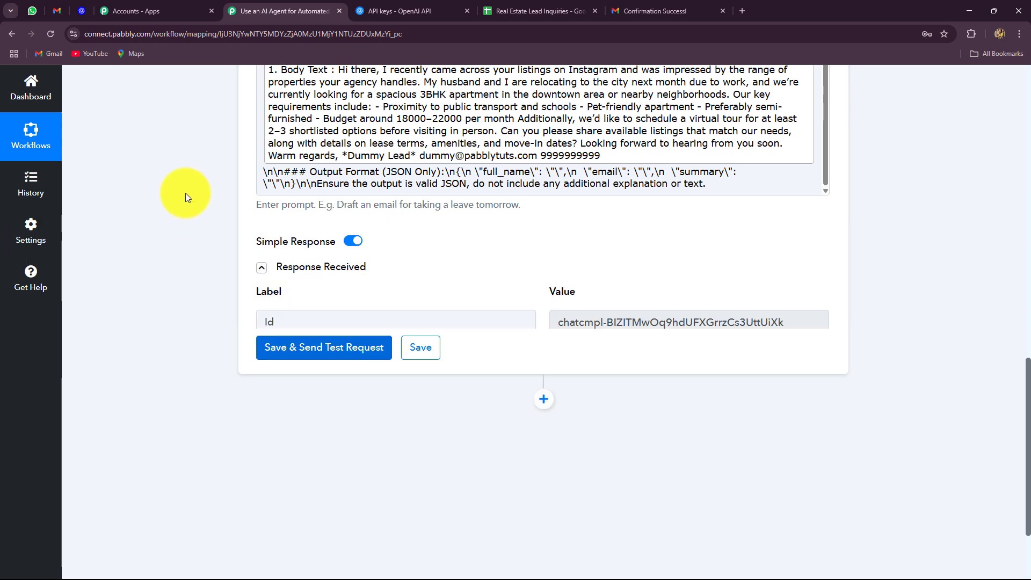
{"action": "scroll", "coordinate": [185, 192], "scroll_direction": "down", "scroll_amount": 4}
{"action": "left_click_drag", "start_coordinate": [834, 162], "coordinate": [842, 185]}
{"action": "left_click_drag", "start_coordinate": [645, 252], "coordinate": [546, 268]}
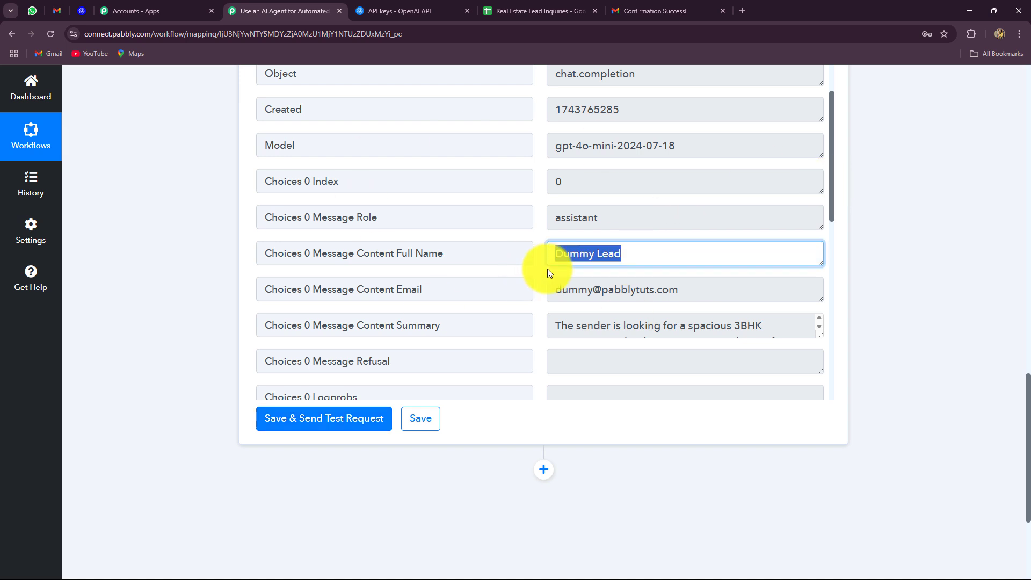
{"action": "left_click_drag", "start_coordinate": [704, 297], "coordinate": [748, 336]}
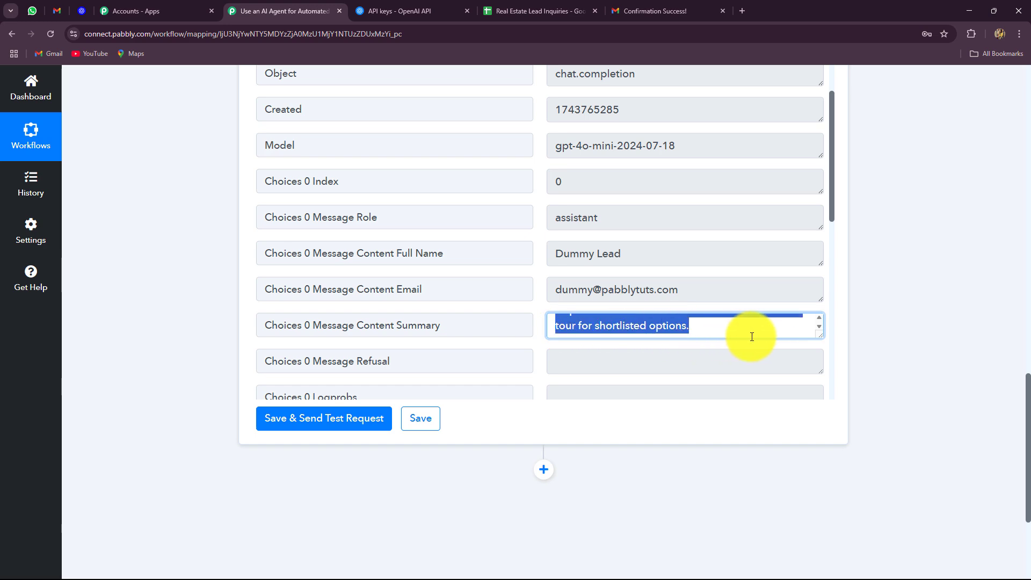
Review the returned summary, then bring up the Real Estate Lead Inquiries sheet
{"action": "scroll", "coordinate": [955, 342], "scroll_direction": "down", "scroll_amount": 3}
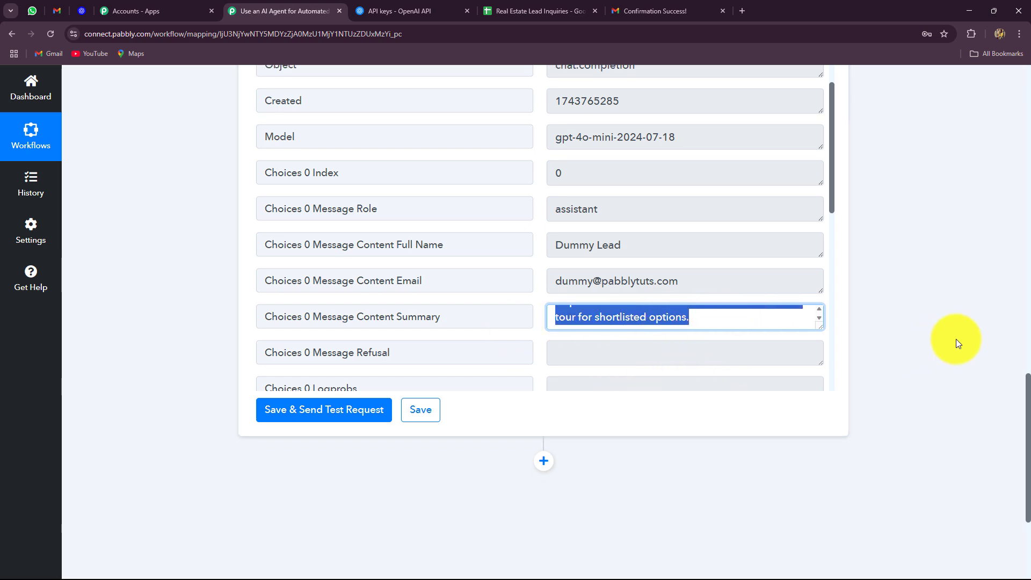
{"action": "scroll", "coordinate": [801, 349], "scroll_direction": "up", "scroll_amount": 6}
{"action": "scroll", "coordinate": [801, 349], "scroll_direction": "down", "scroll_amount": 6}
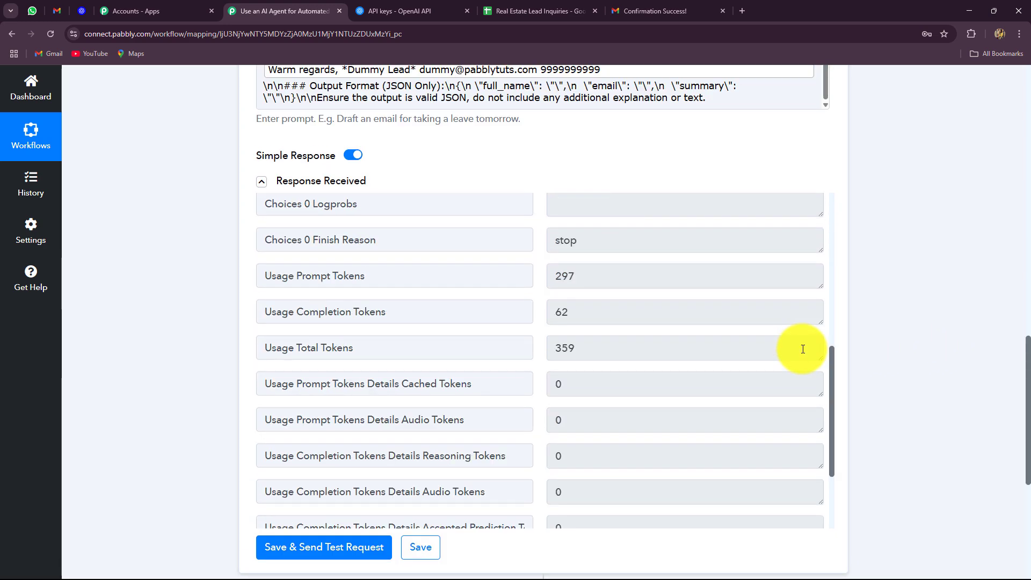
{"action": "scroll", "coordinate": [877, 336], "scroll_direction": "down", "scroll_amount": 5}
{"action": "left_click", "coordinate": [525, 10]}
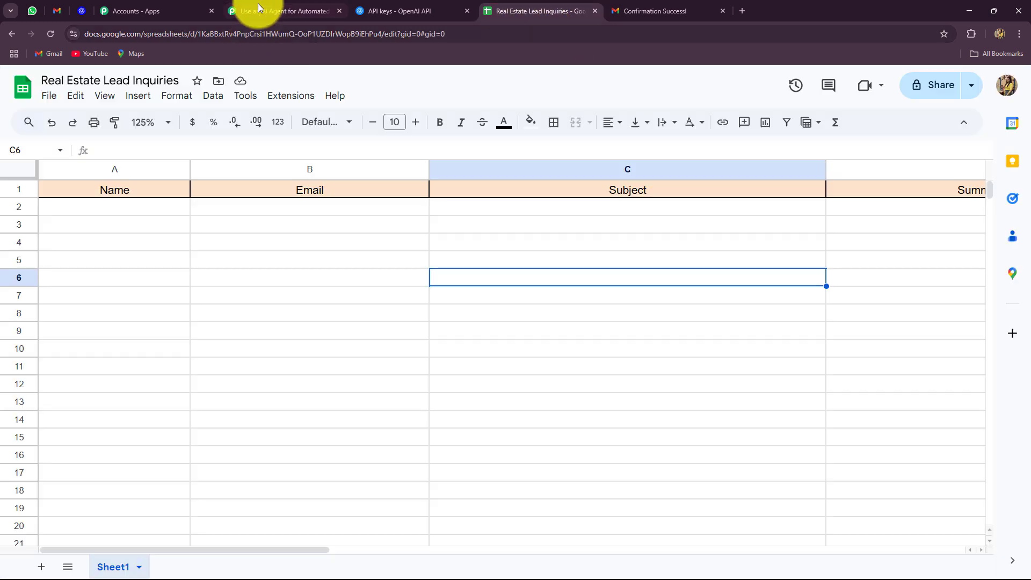
Check the sheet's Name, Email, Subject and Summarized Inquiry headers, then return to the workflow
{"action": "left_click", "coordinate": [258, 5]}
{"action": "left_click", "coordinate": [524, 8]}
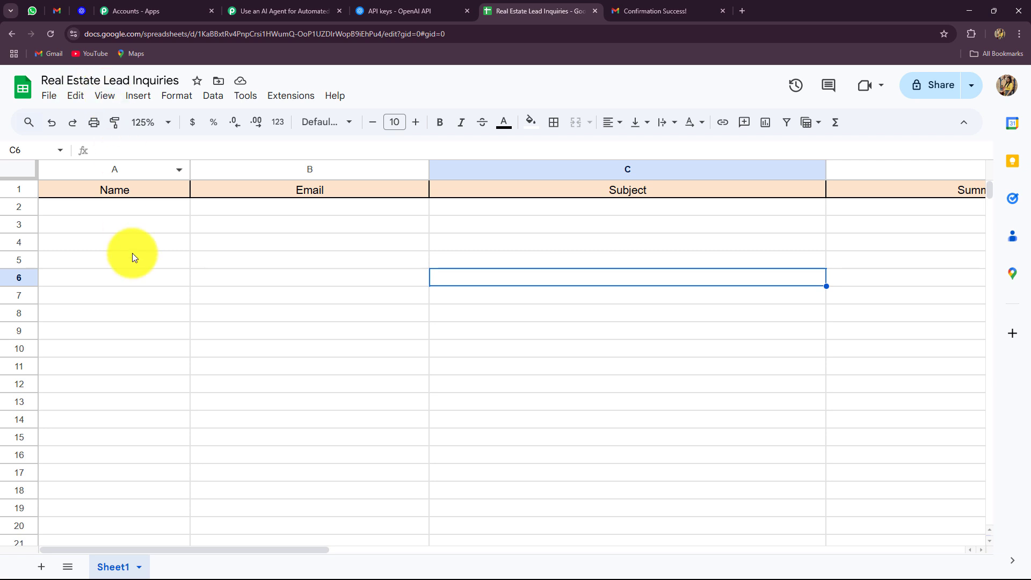
{"action": "left_click_drag", "start_coordinate": [120, 552], "coordinate": [81, 560]}
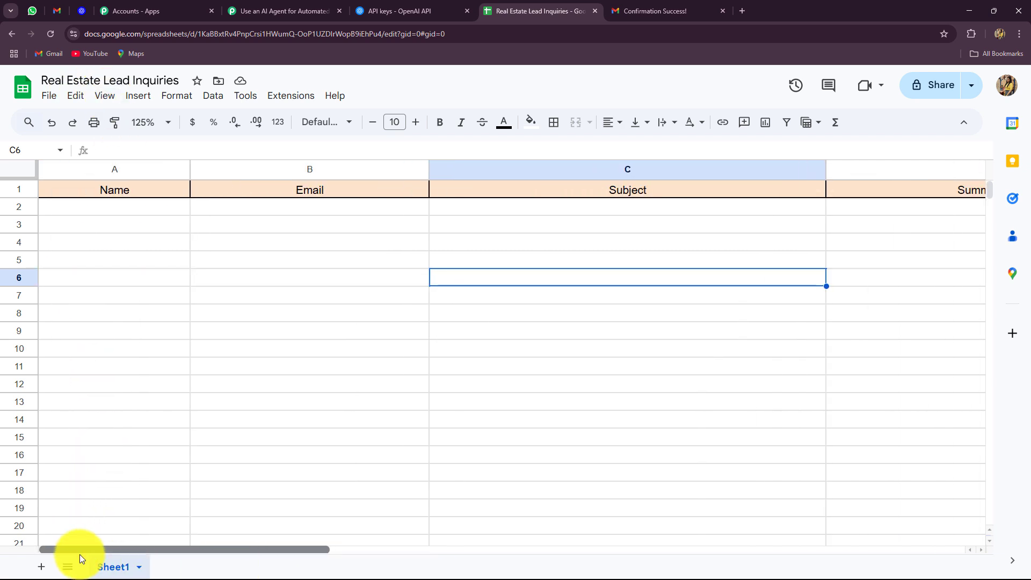
{"action": "left_click_drag", "start_coordinate": [204, 550], "coordinate": [206, 41]}
{"action": "left_click", "coordinate": [258, 11]}
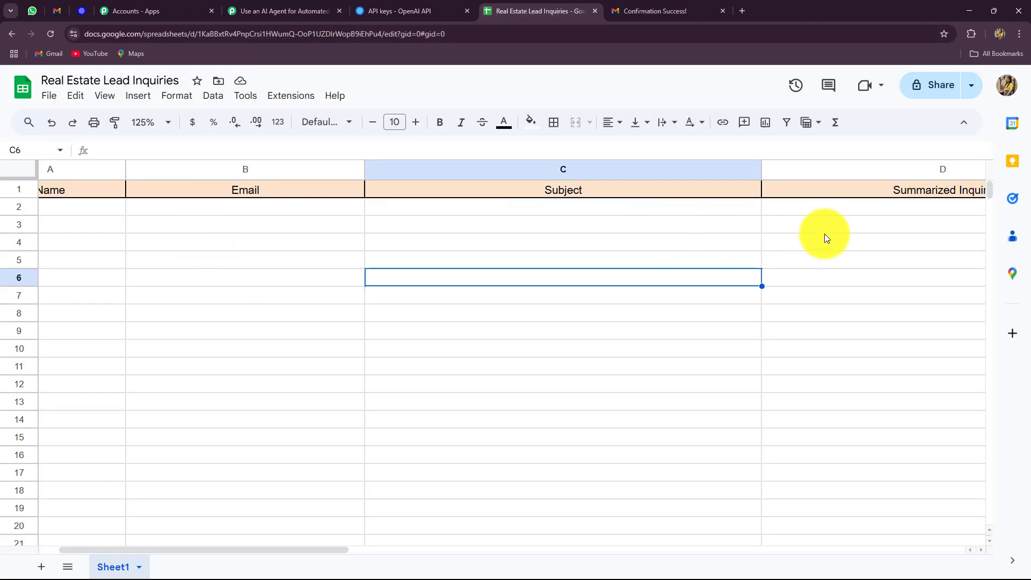
{"action": "left_click", "coordinate": [317, 16]}
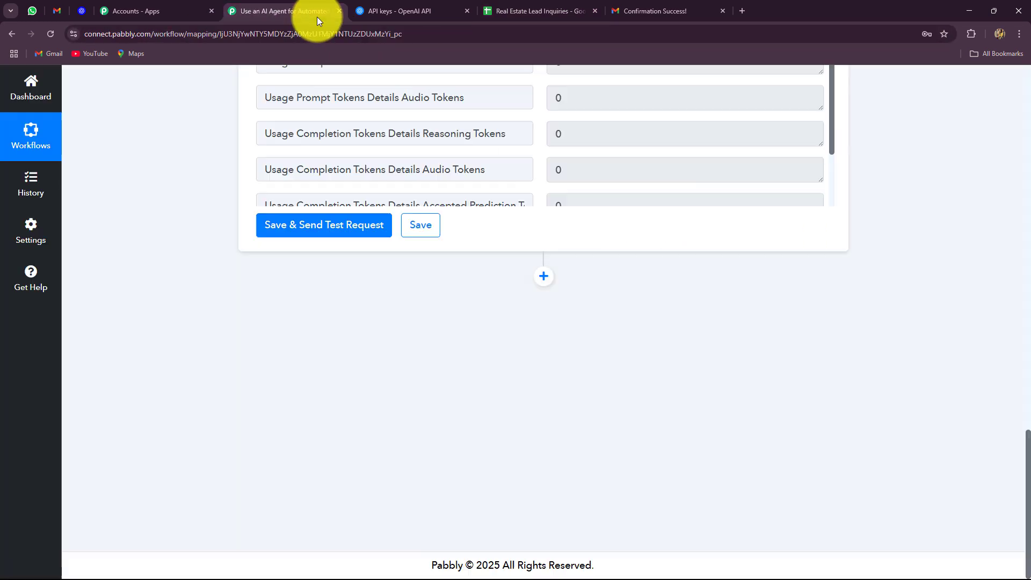
Add a Google Sheets action step after the ChatGPT step
{"action": "left_click", "coordinate": [548, 277]}
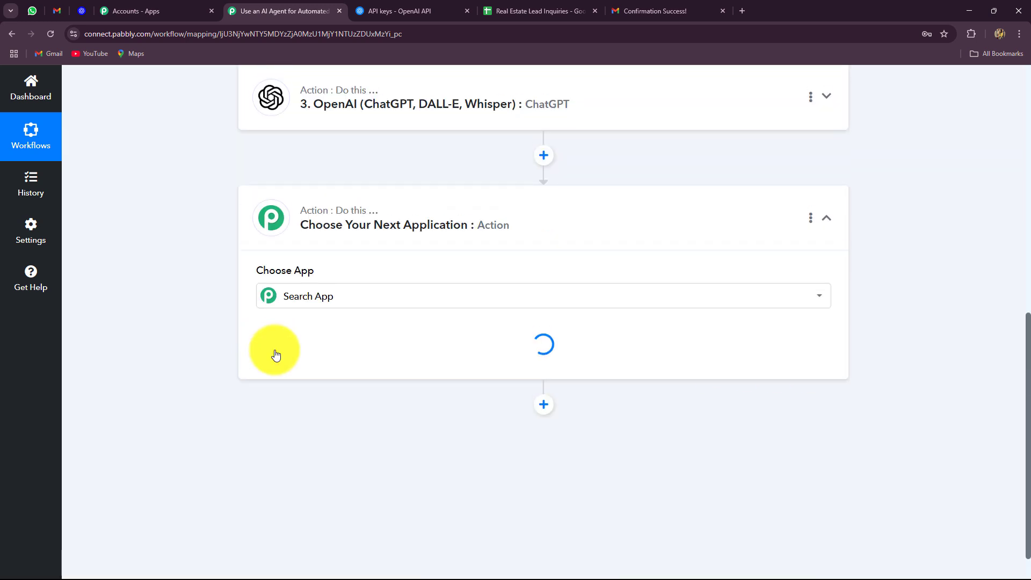
{"action": "type", "text": "goog"}
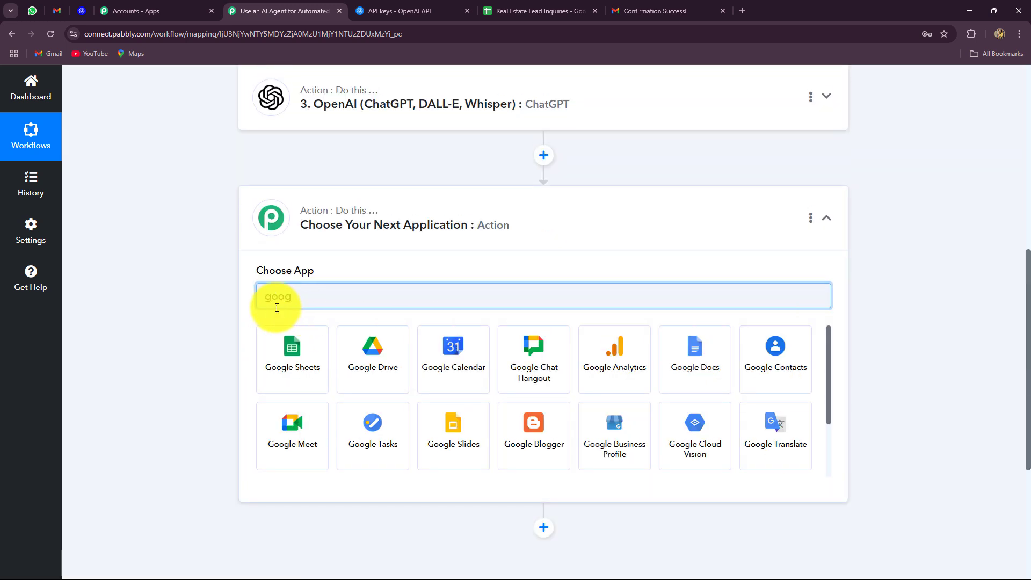
{"action": "left_click", "coordinate": [315, 383]}
Set the Google Sheets action event to Add New Row and begin connecting an account
{"action": "left_click", "coordinate": [281, 352]}
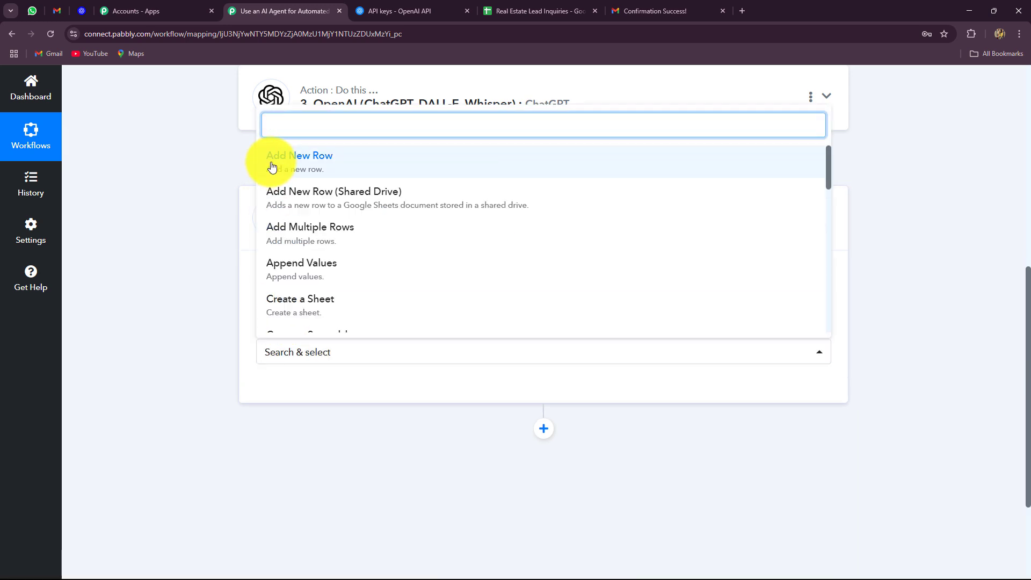
{"action": "left_click", "coordinate": [513, 11]}
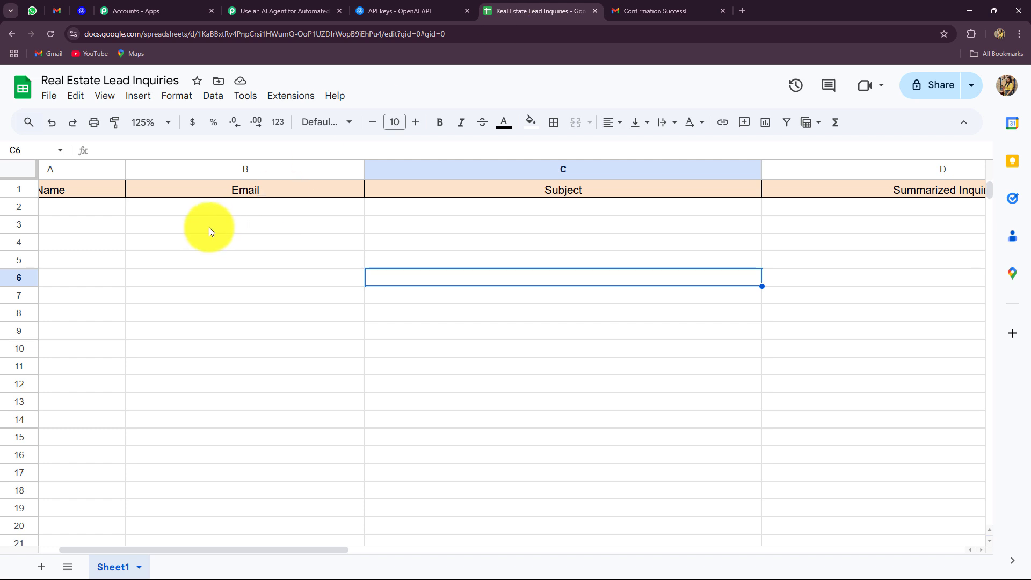
{"action": "left_click", "coordinate": [285, 11]}
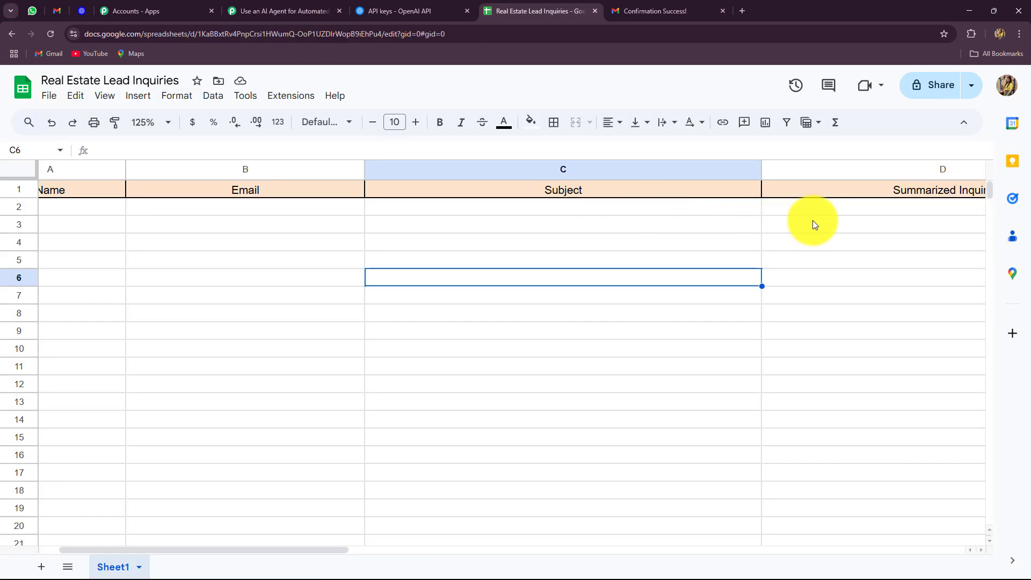
{"action": "left_click", "coordinate": [295, 12]}
{"action": "left_click", "coordinate": [325, 178]}
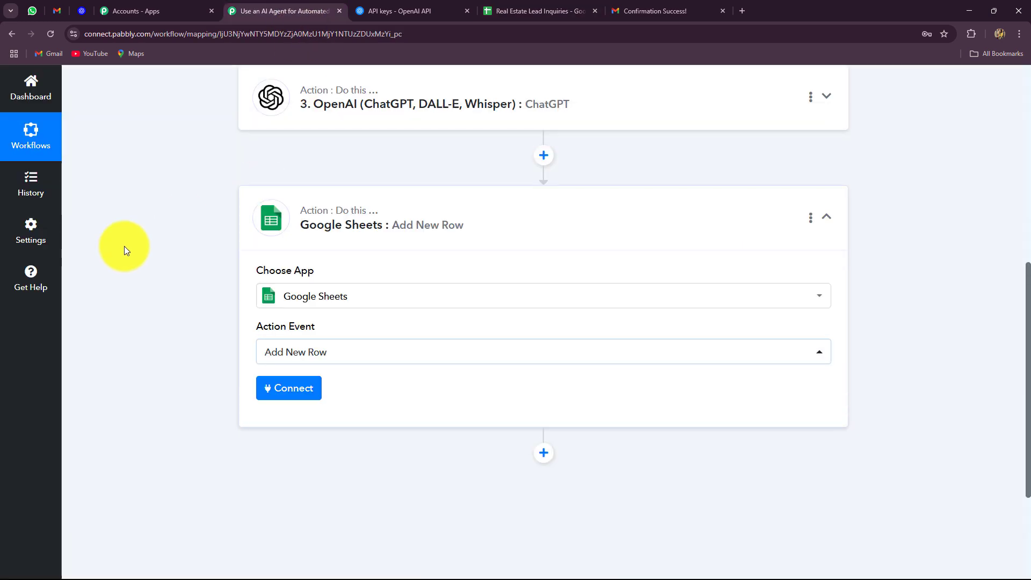
{"action": "scroll", "coordinate": [172, 352], "scroll_direction": "down", "scroll_amount": 4}
{"action": "left_click", "coordinate": [277, 215]}
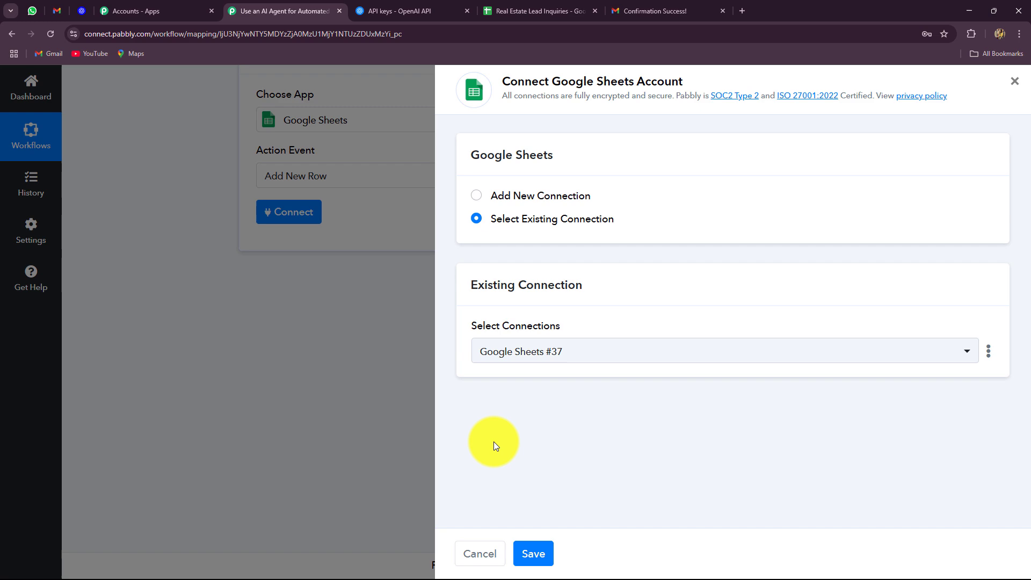
Save the existing Google Sheets #37 connection and select the Real Estate Lead Inquiries spreadsheet
{"action": "left_click", "coordinate": [533, 554]}
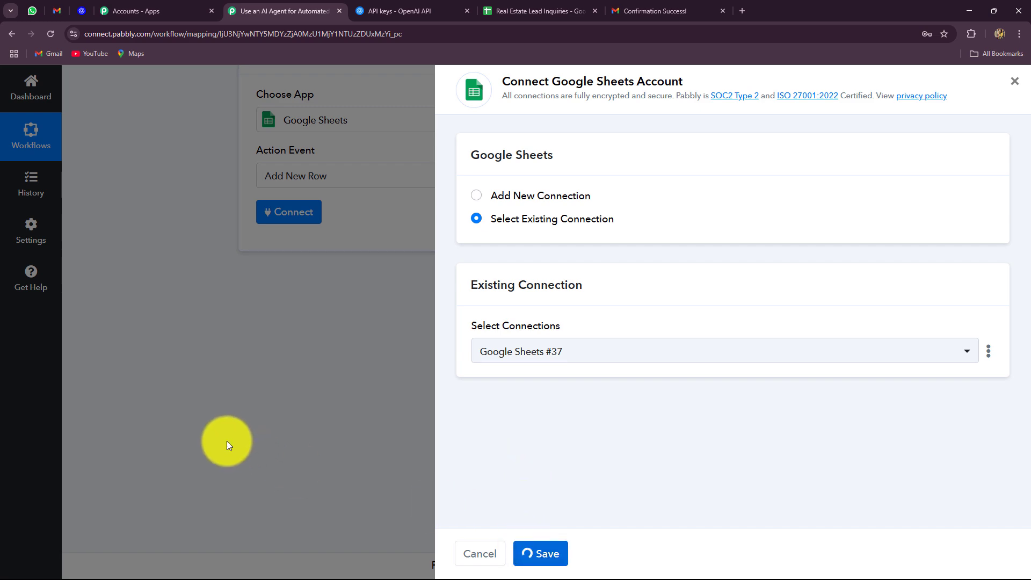
{"action": "scroll", "coordinate": [181, 430], "scroll_direction": "down", "scroll_amount": 2}
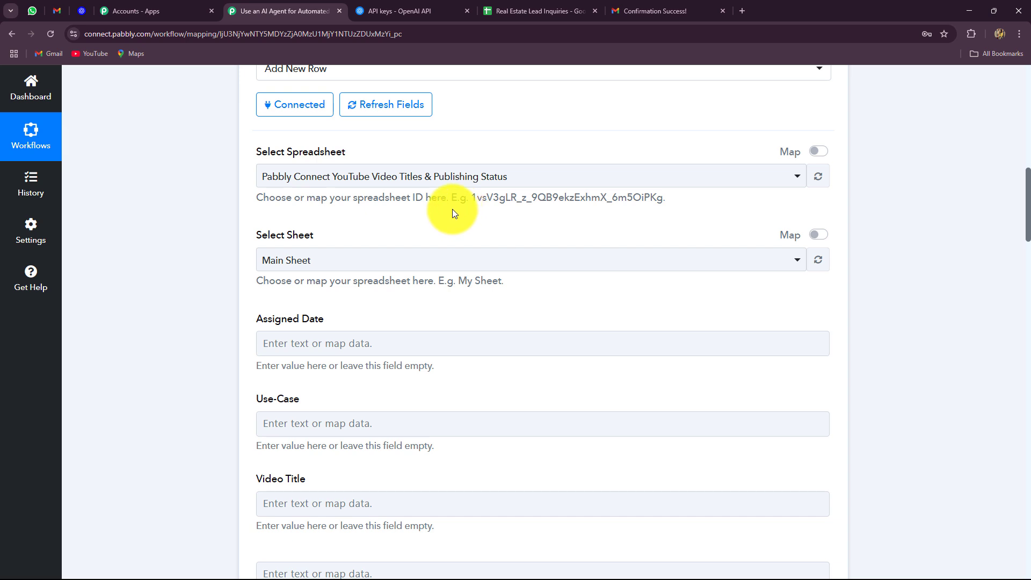
{"action": "left_click", "coordinate": [438, 179]}
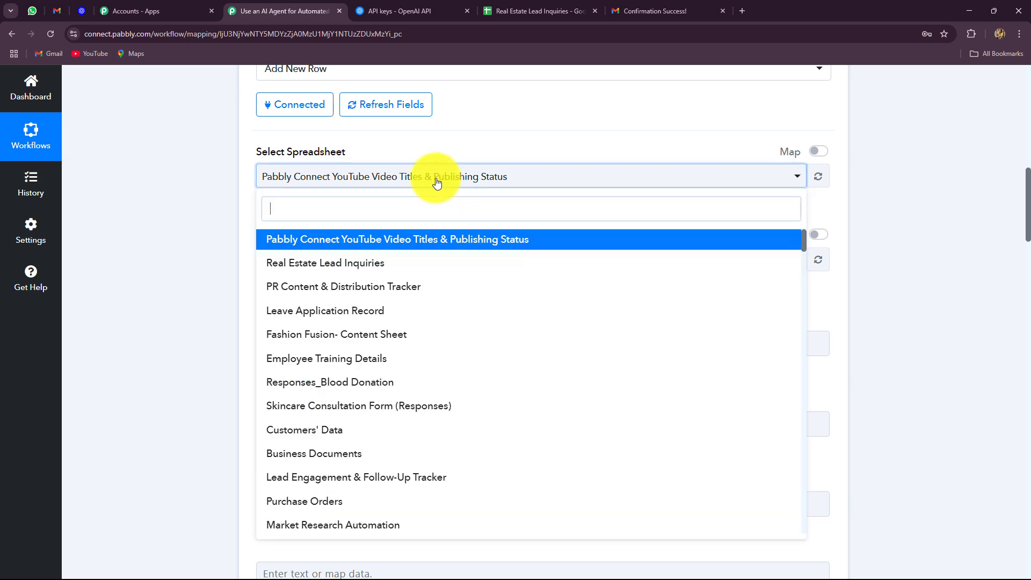
{"action": "left_click", "coordinate": [346, 262]}
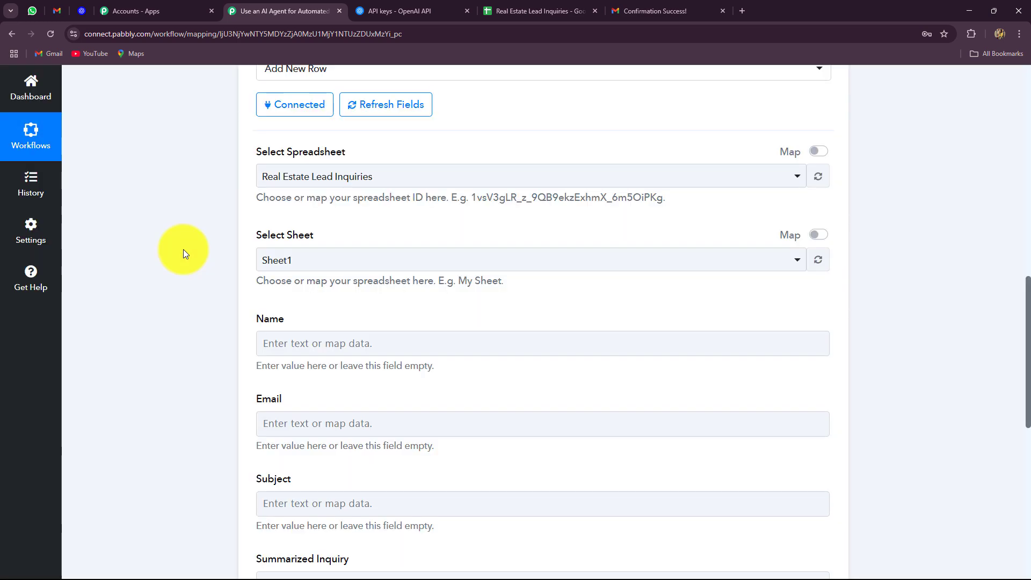
Keep Sheet1 and compare its Name, Email, Subject and Summarized Inquiry fields with the sheet headers
{"action": "scroll", "coordinate": [251, 169], "scroll_direction": "down", "scroll_amount": 4}
{"action": "scroll", "coordinate": [256, 168], "scroll_direction": "up", "scroll_amount": 4}
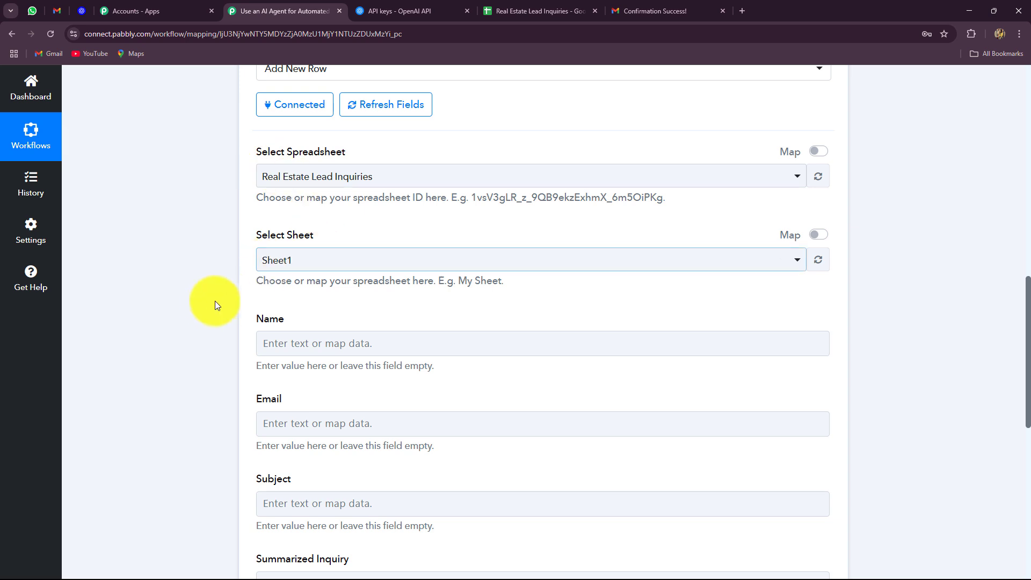
{"action": "scroll", "coordinate": [226, 274], "scroll_direction": "down", "scroll_amount": 2}
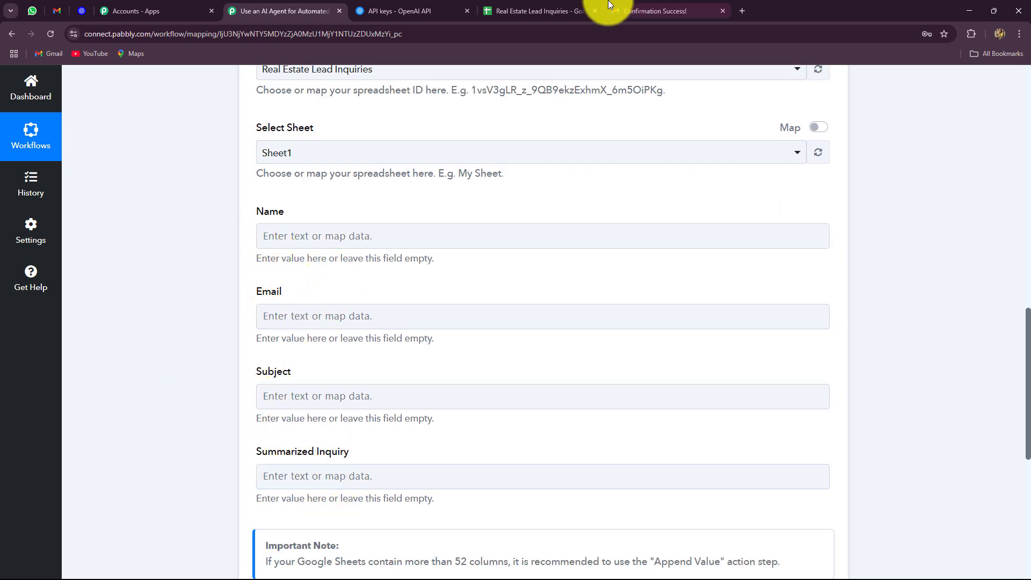
{"action": "left_click", "coordinate": [564, 10]}
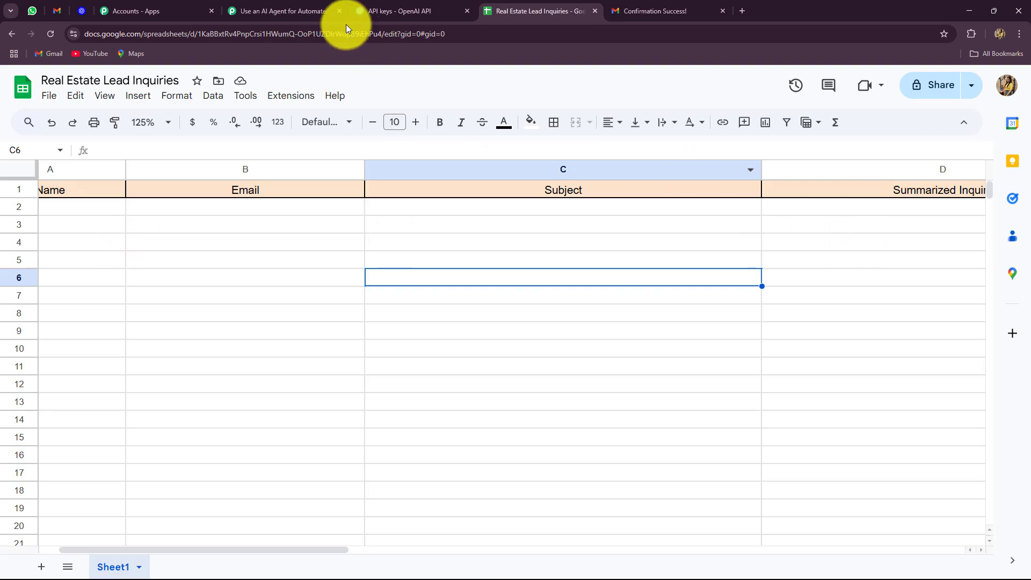
{"action": "left_click", "coordinate": [328, 15]}
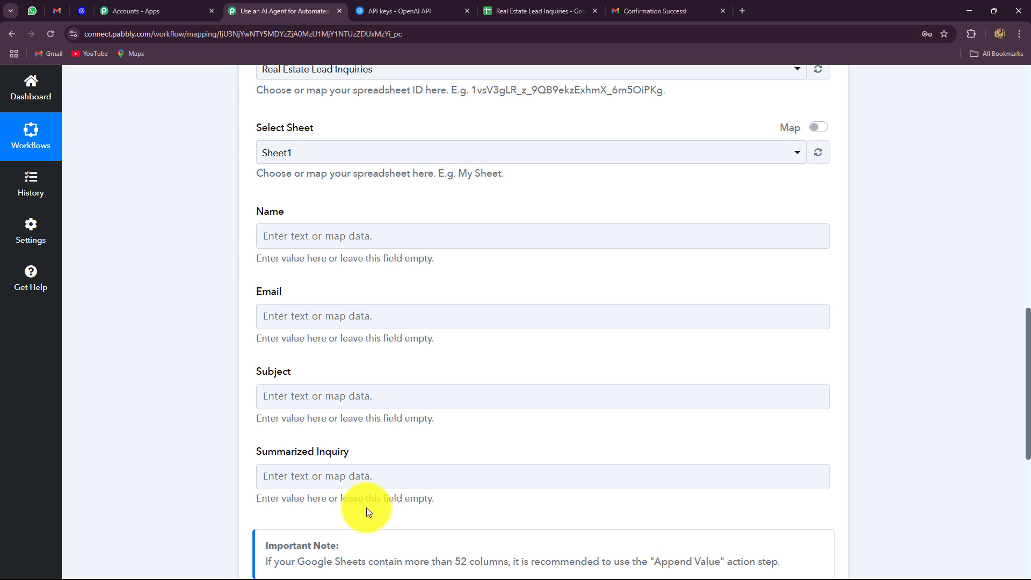
{"action": "scroll", "coordinate": [146, 302], "scroll_direction": "down", "scroll_amount": 2}
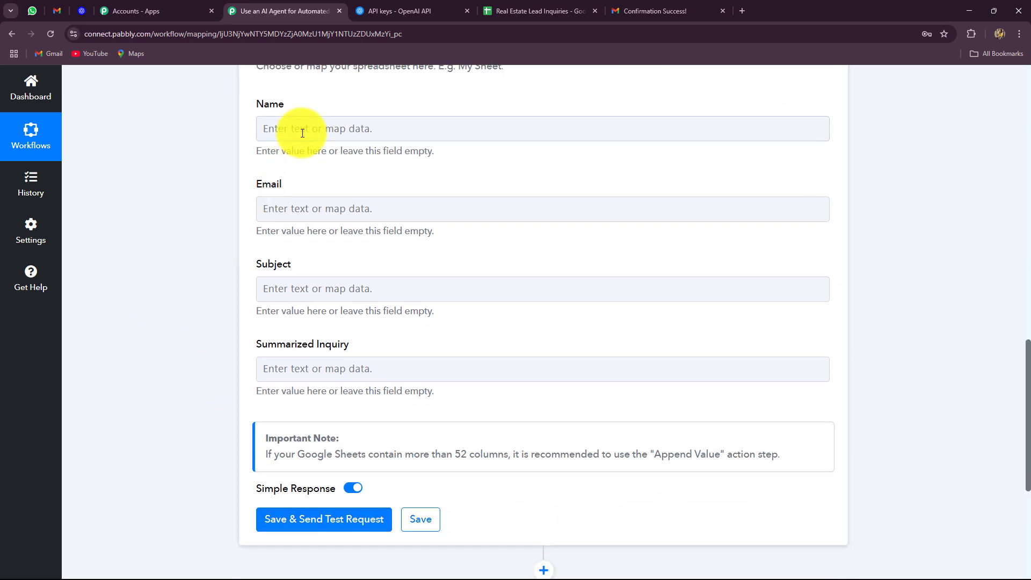
Map ChatGPT's Full Name into Name and ChatGPT's Email into Email
{"action": "left_click", "coordinate": [302, 133]}
{"action": "left_click", "coordinate": [339, 312]}
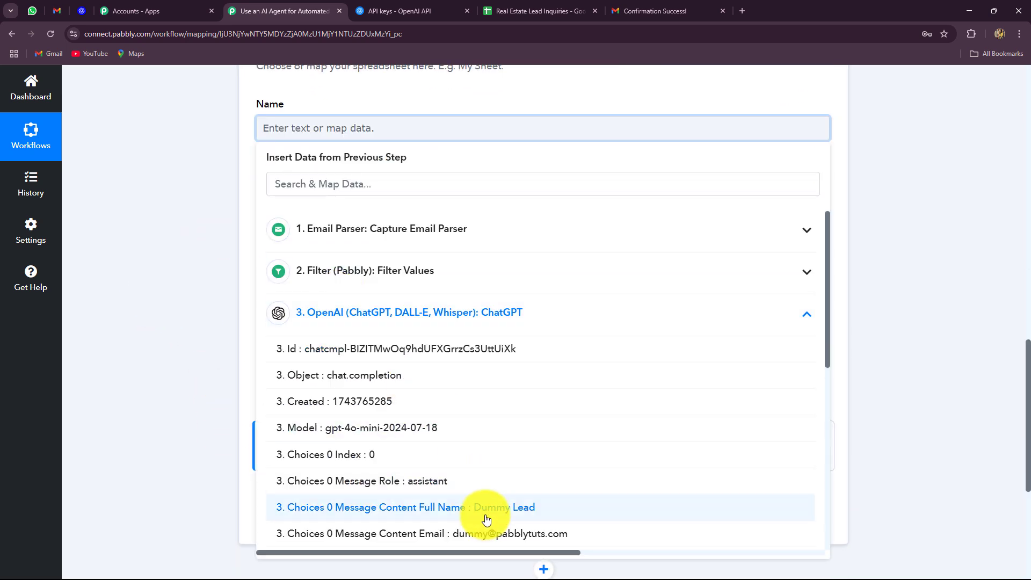
{"action": "left_click", "coordinate": [486, 510]}
{"action": "left_click", "coordinate": [173, 321]}
{"action": "scroll", "coordinate": [173, 318], "scroll_direction": "down", "scroll_amount": 1}
{"action": "left_click", "coordinate": [267, 107]}
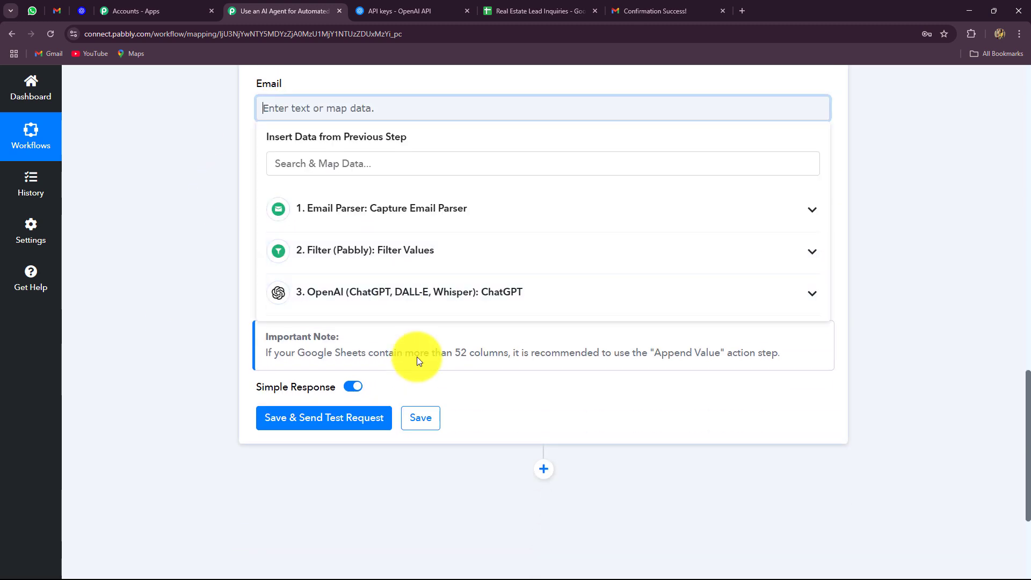
{"action": "left_click", "coordinate": [419, 298]}
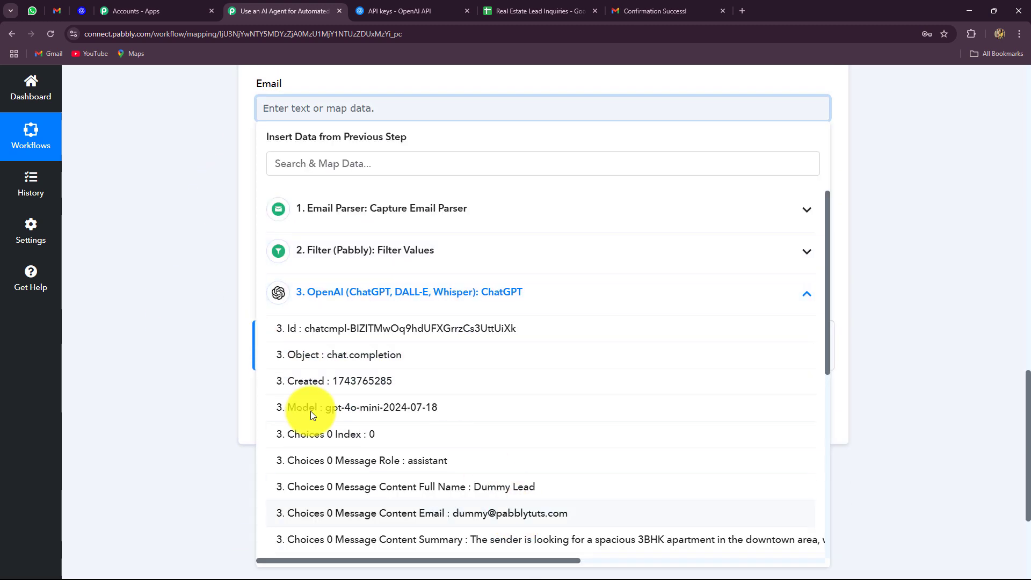
{"action": "left_click", "coordinate": [458, 513]}
{"action": "left_click", "coordinate": [212, 317]}
Map the Email Parser Subject into Subject and ChatGPT's summary into Summarized Inquiry
{"action": "left_click", "coordinate": [307, 197]}
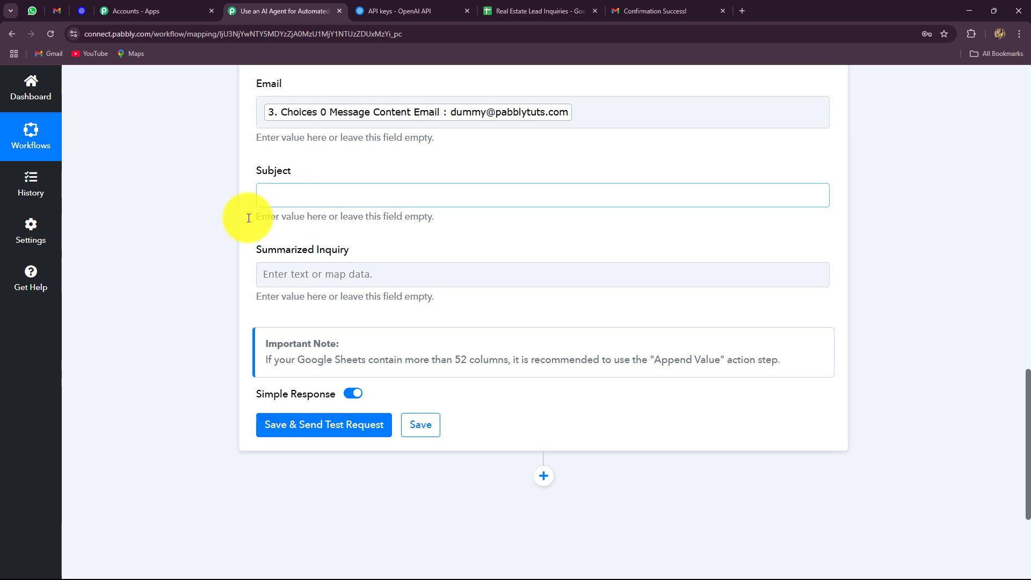
{"action": "left_click", "coordinate": [340, 295]}
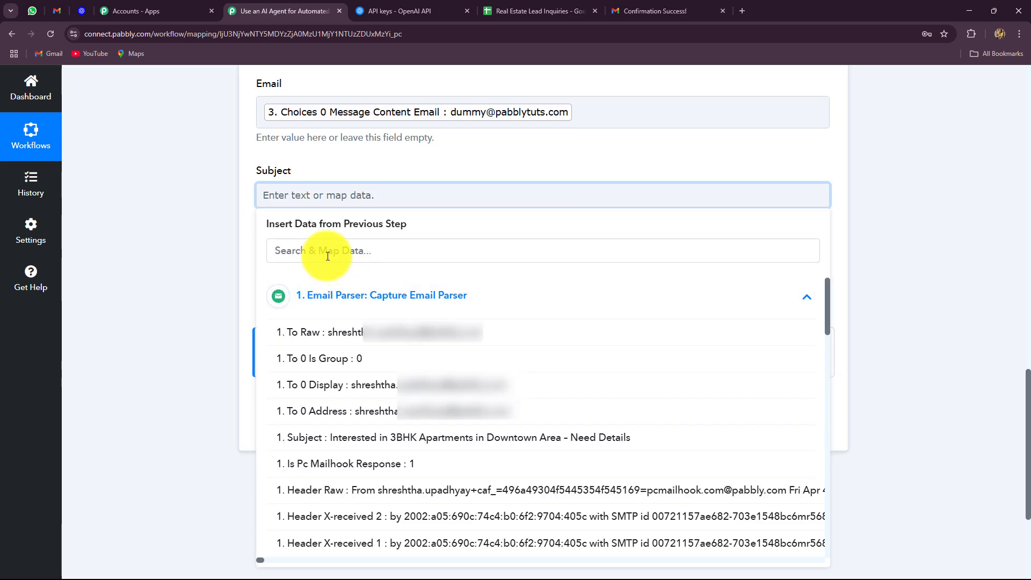
{"action": "left_click", "coordinate": [384, 440]}
{"action": "left_click", "coordinate": [204, 237]}
{"action": "scroll", "coordinate": [204, 234], "scroll_direction": "down", "scroll_amount": 2}
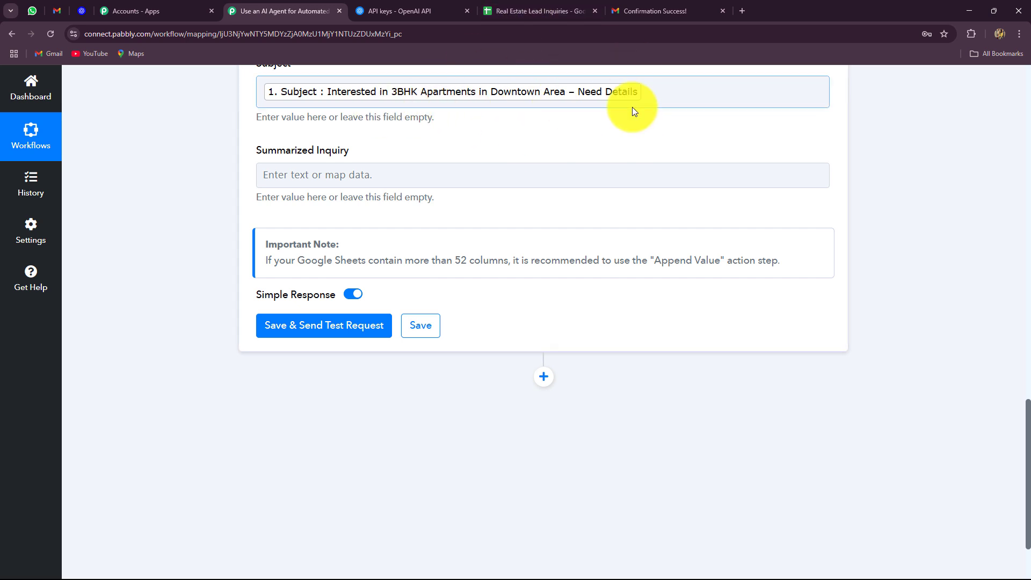
{"action": "left_click", "coordinate": [397, 171]}
{"action": "left_click", "coordinate": [381, 362]}
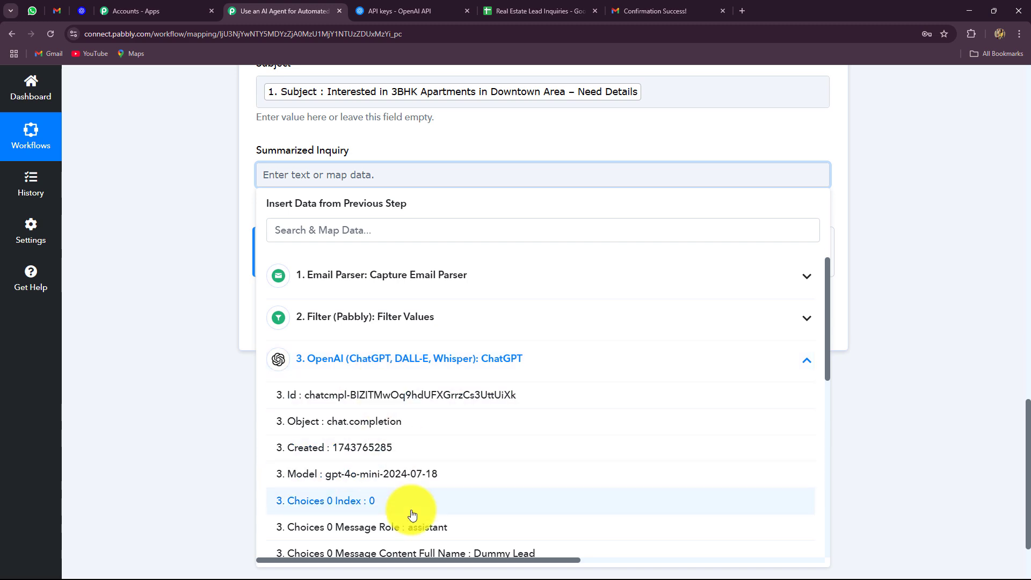
{"action": "scroll", "coordinate": [410, 537], "scroll_direction": "down", "scroll_amount": 2}
{"action": "left_click", "coordinate": [483, 490]}
{"action": "left_click", "coordinate": [221, 313]}
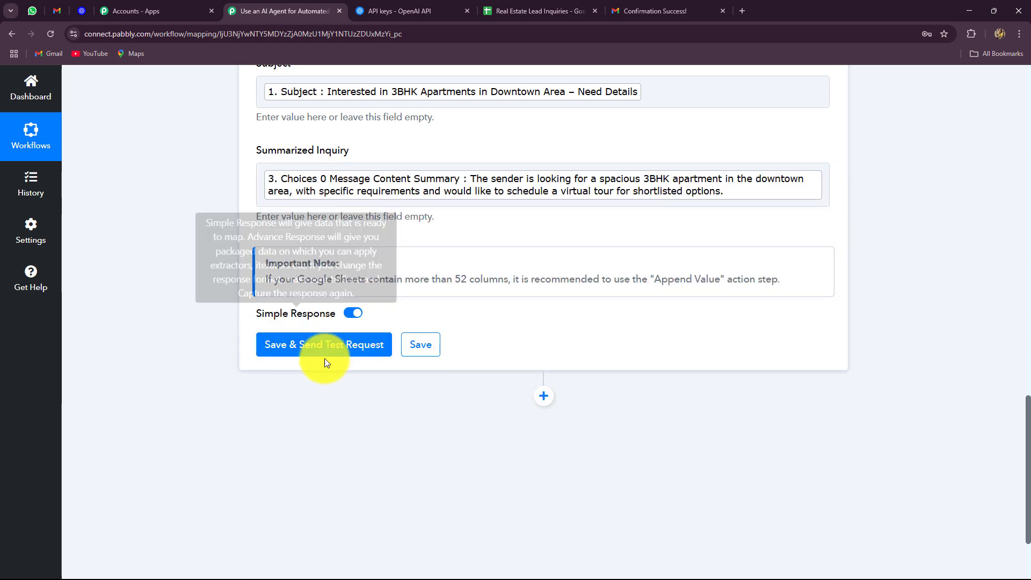
Save the step and send a test row, written to Sheet1!A2:D2
{"action": "left_click", "coordinate": [304, 346]}
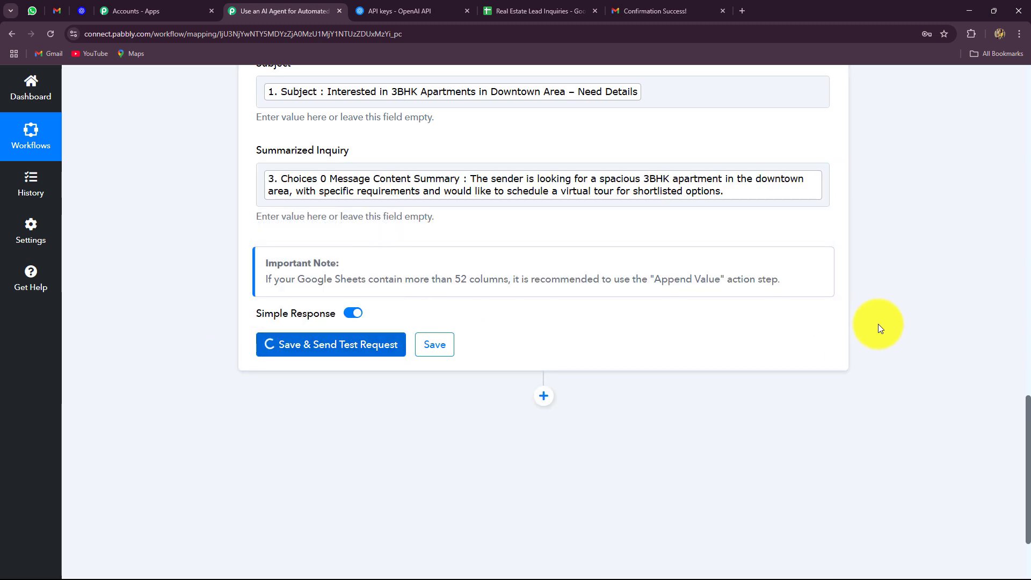
{"action": "scroll", "coordinate": [878, 324], "scroll_direction": "down", "scroll_amount": 5}
{"action": "scroll", "coordinate": [878, 322], "scroll_direction": "up", "scroll_amount": 4}
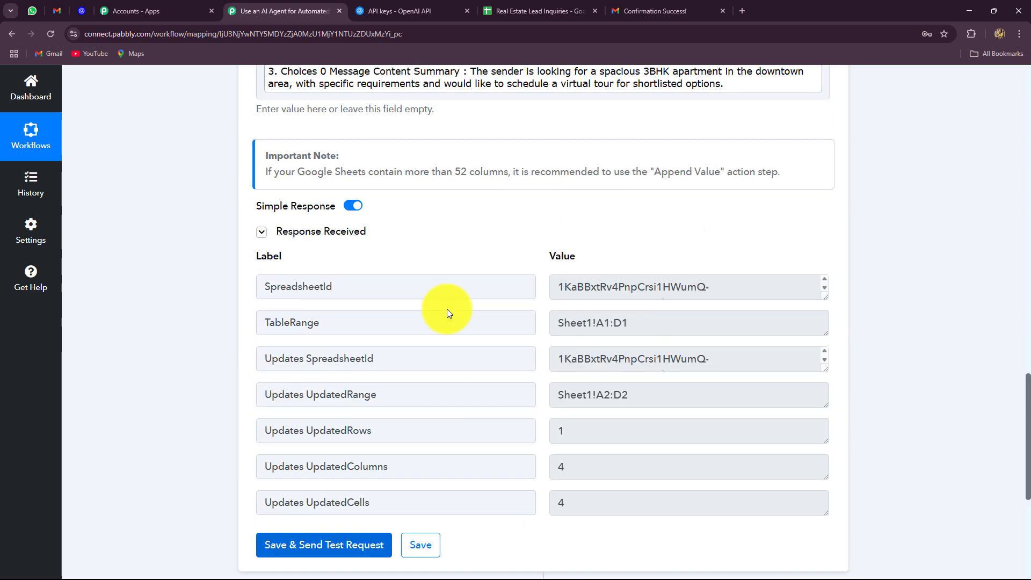
In the lead sheet, change row 2's peach fill to white
{"action": "left_click", "coordinate": [515, 10]}
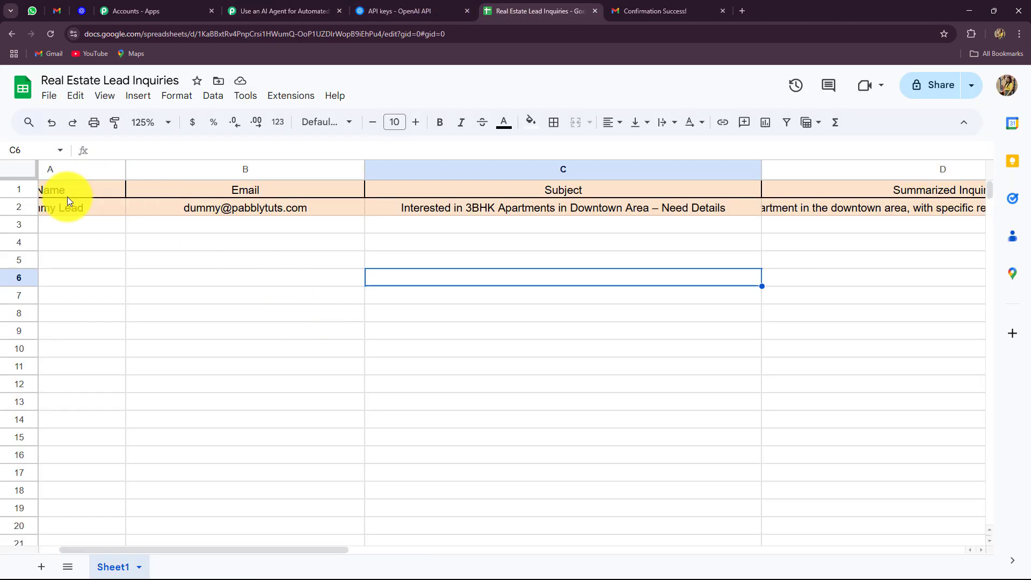
{"action": "left_click", "coordinate": [27, 209]}
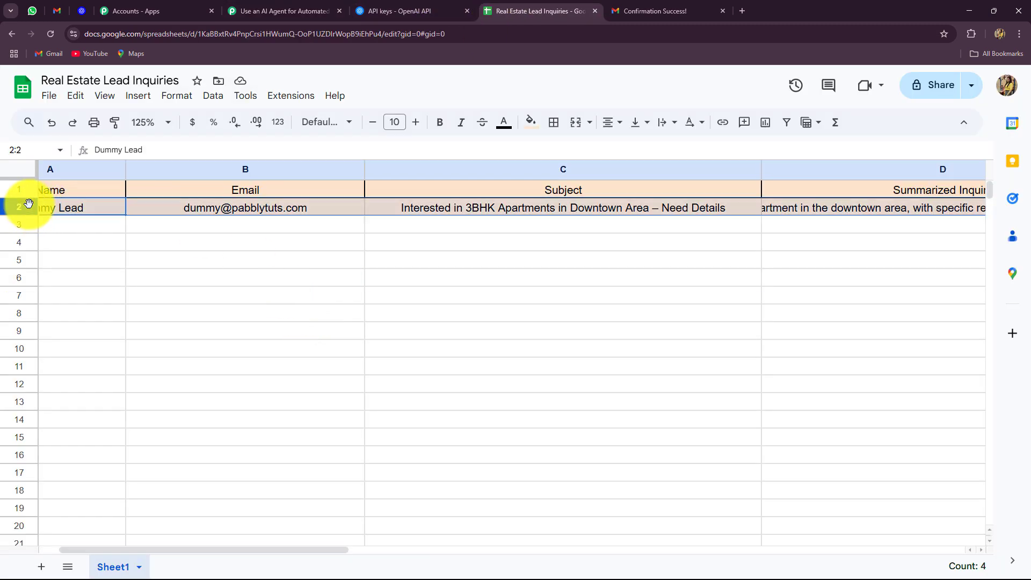
{"action": "left_click", "coordinate": [532, 123]}
{"action": "left_click", "coordinate": [671, 174]}
{"action": "left_click", "coordinate": [424, 297]}
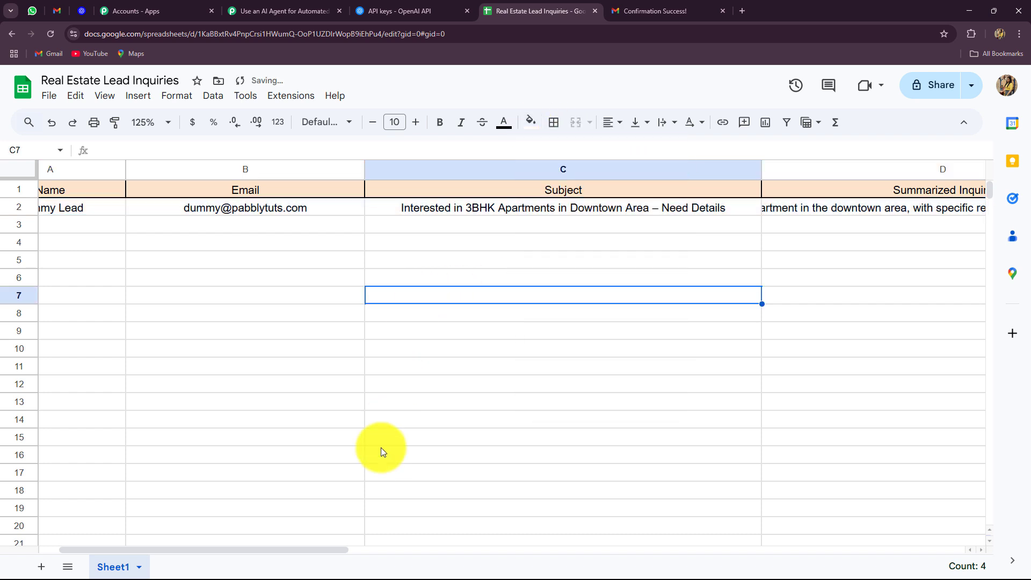
Widen column D so the summarized inquiry is readable, then return to the workflow
{"action": "left_click_drag", "start_coordinate": [295, 550], "coordinate": [156, 272]}
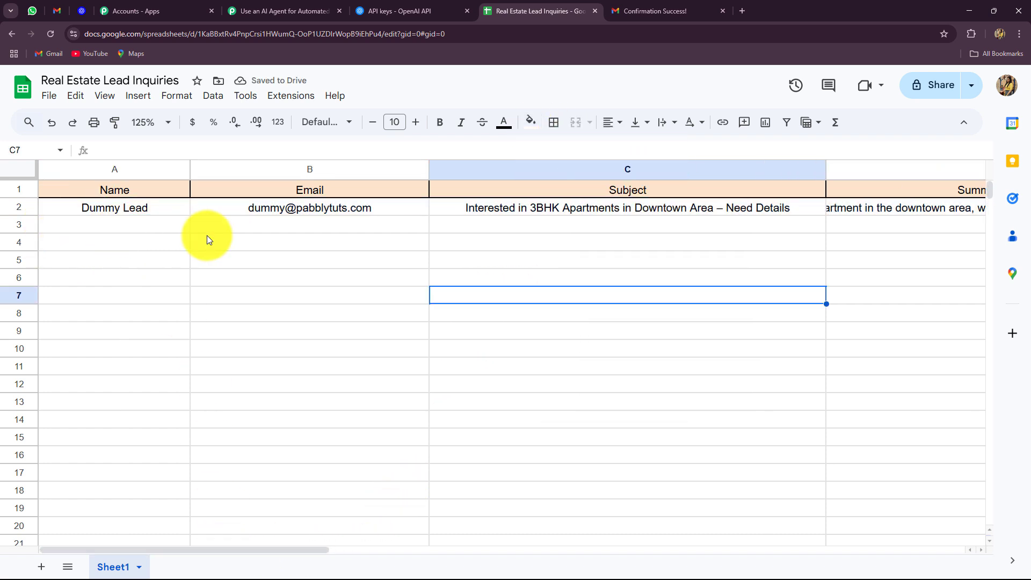
{"action": "left_click_drag", "start_coordinate": [182, 549], "coordinate": [363, 549]}
{"action": "left_click_drag", "start_coordinate": [634, 169], "coordinate": [902, 206]}
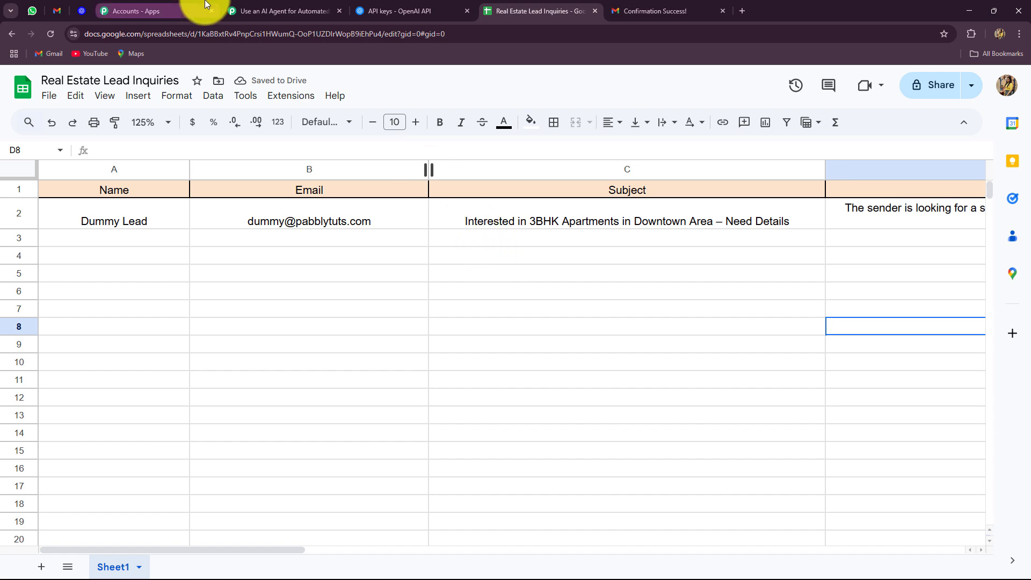
{"action": "left_click", "coordinate": [242, 9]}
{"action": "scroll", "coordinate": [886, 283], "scroll_direction": "up", "scroll_amount": 13}
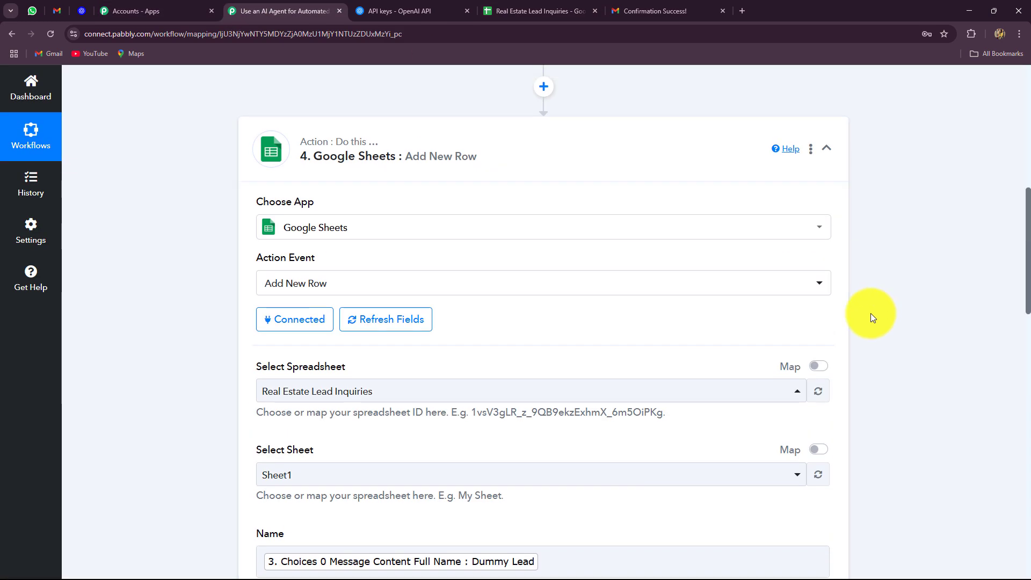
Collapse the Google Sheets step and review the four-step workflow ending in Add New Row
{"action": "left_click", "coordinate": [830, 146]}
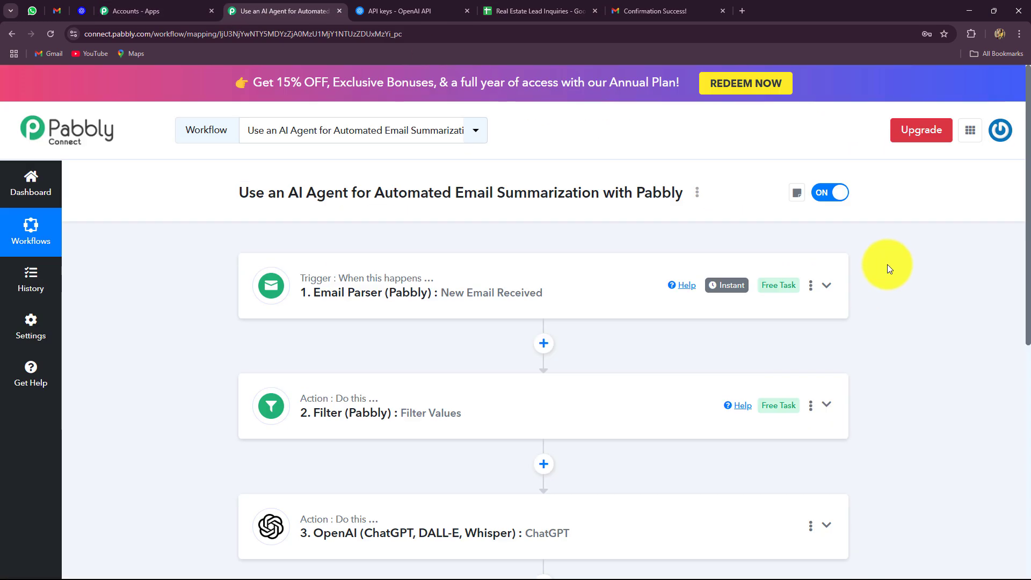
{"action": "scroll", "coordinate": [887, 265], "scroll_direction": "down", "scroll_amount": 3}
{"action": "scroll", "coordinate": [887, 265], "scroll_direction": "up", "scroll_amount": 3}
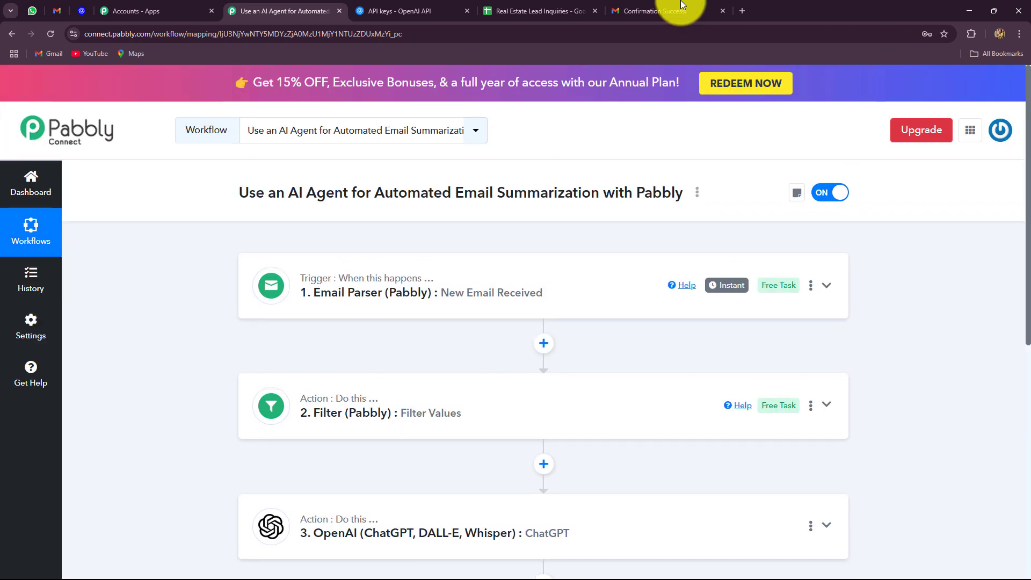
{"action": "left_click", "coordinate": [540, 11]}
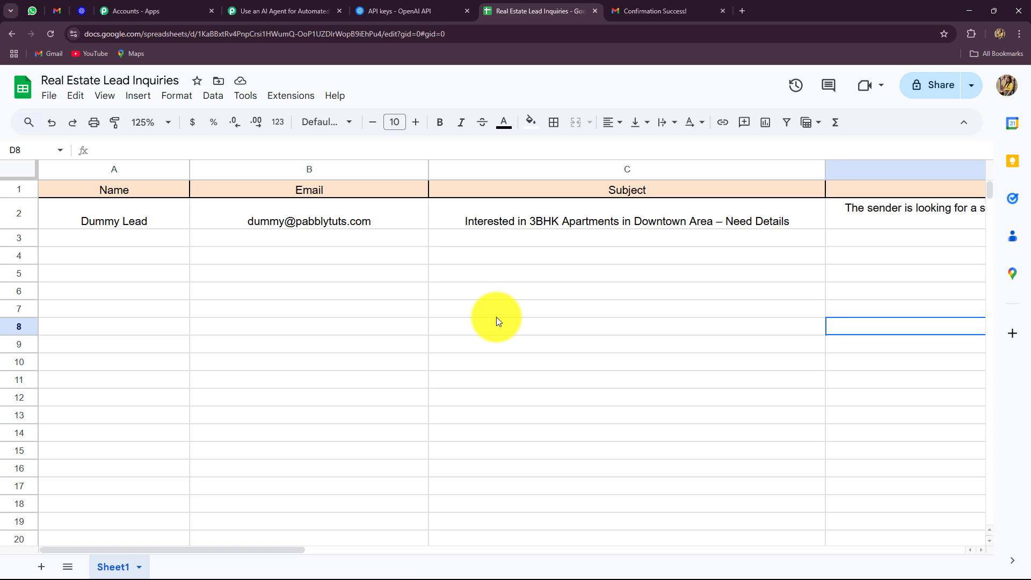
{"action": "left_click", "coordinate": [279, 11]}
{"action": "scroll", "coordinate": [384, 326], "scroll_direction": "down", "scroll_amount": 5}
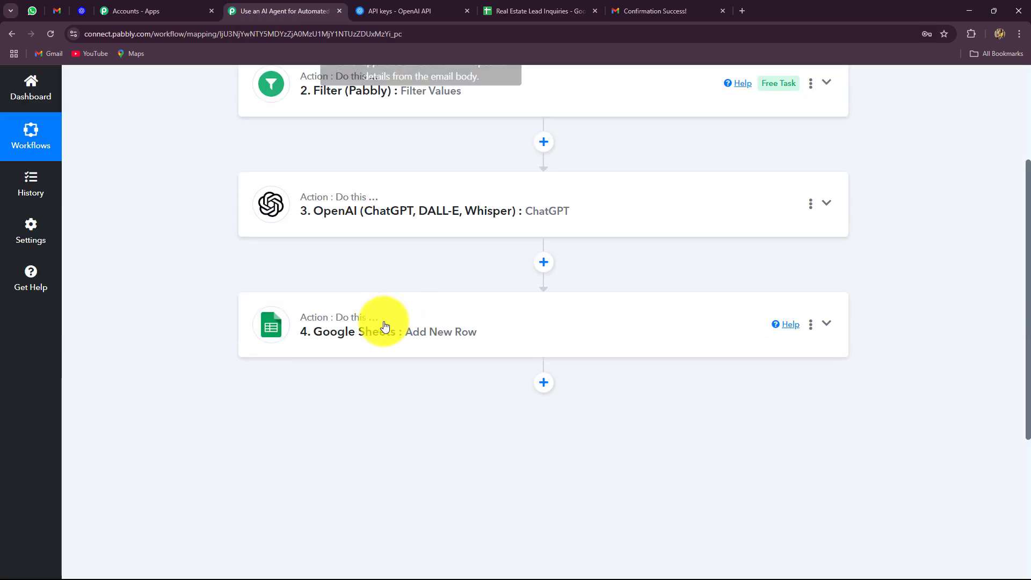